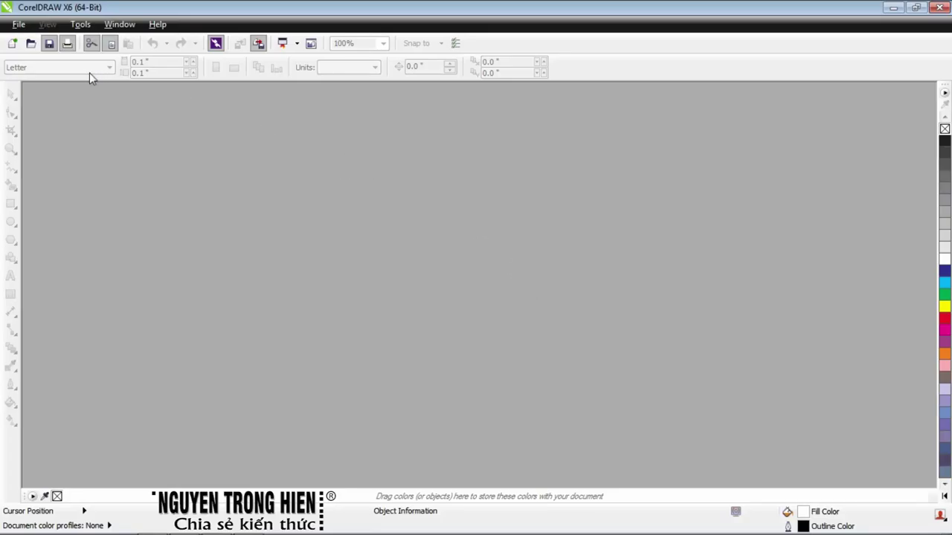
Start a new document and enter the author's name as its title
{"action": "left_click", "coordinate": [18, 23]}
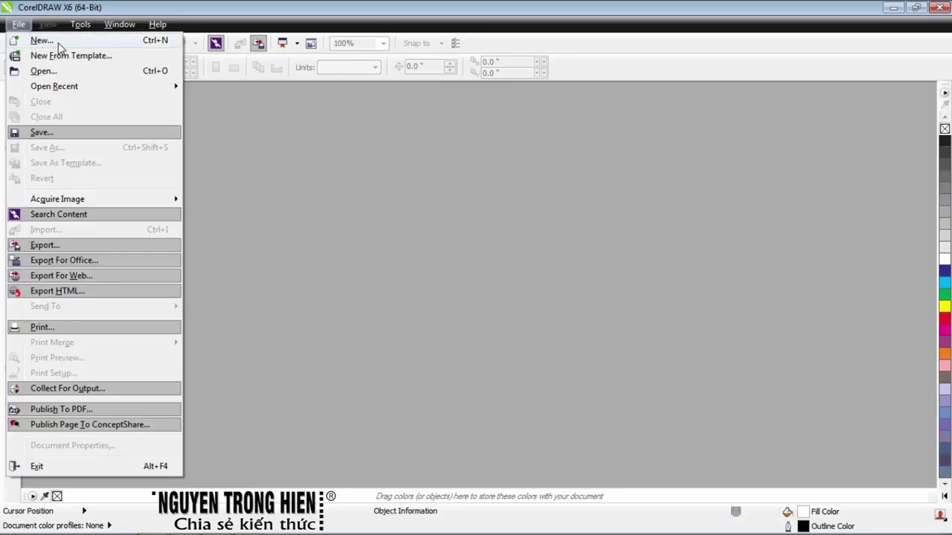
{"action": "left_click", "coordinate": [57, 42]}
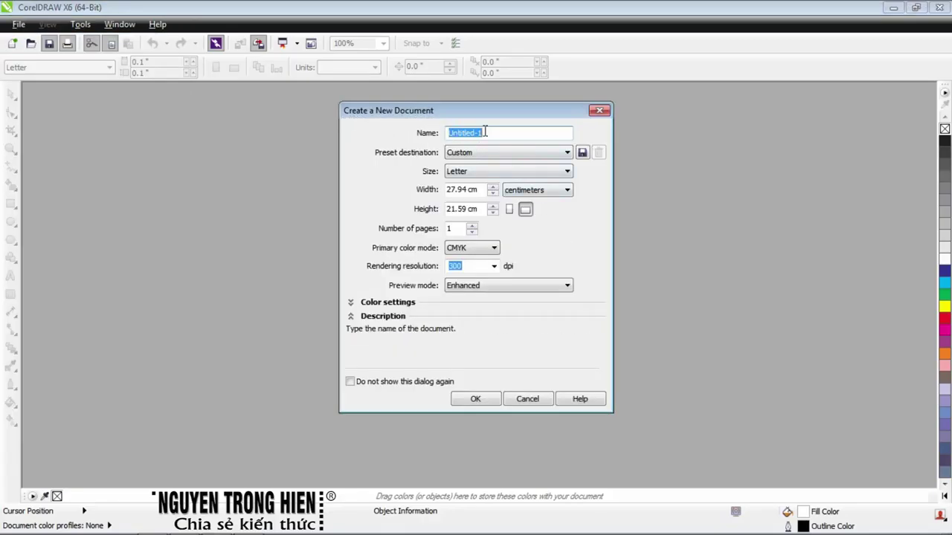
{"action": "left_click_drag", "start_coordinate": [493, 134], "coordinate": [431, 141]}
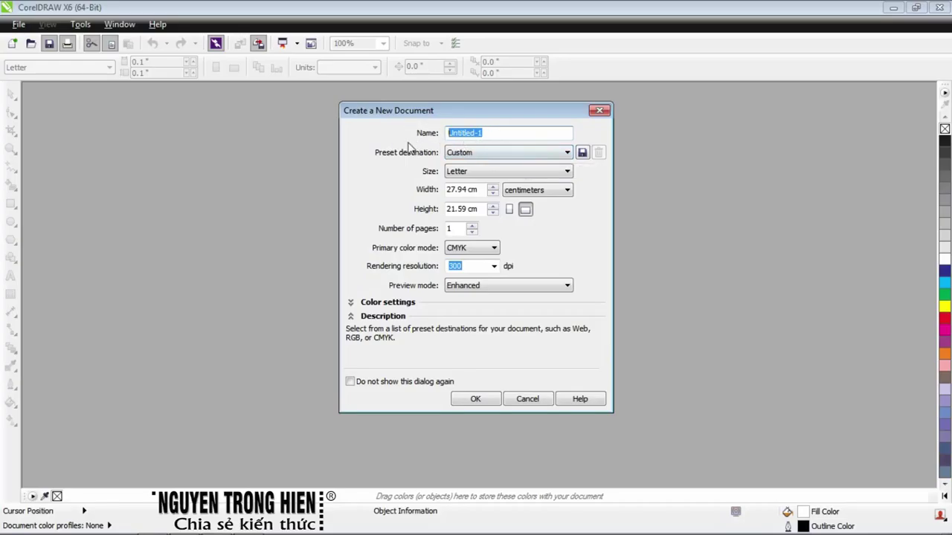
{"action": "type", "text": "NGUYEN TRONG HIEN"}
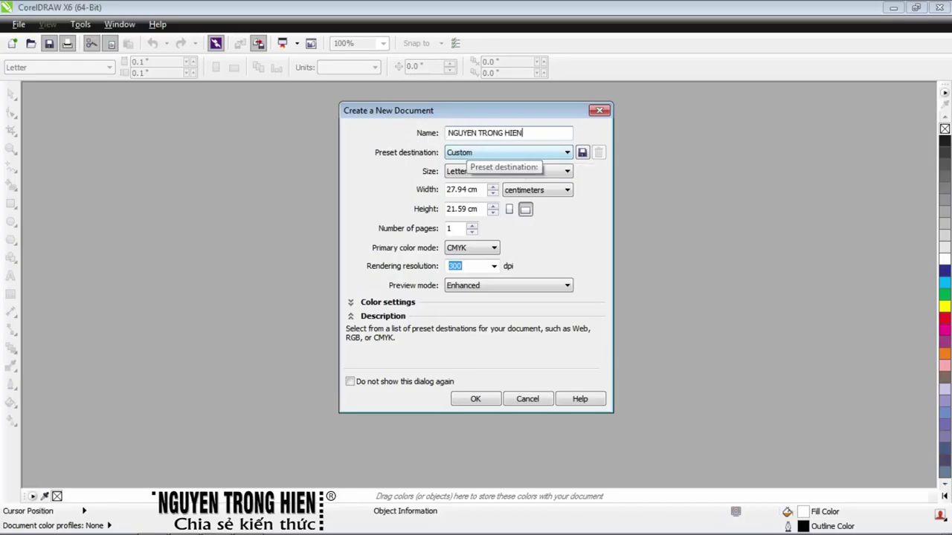
Keep the preset destination on Custom
{"action": "key", "text": "ctrl+a"}
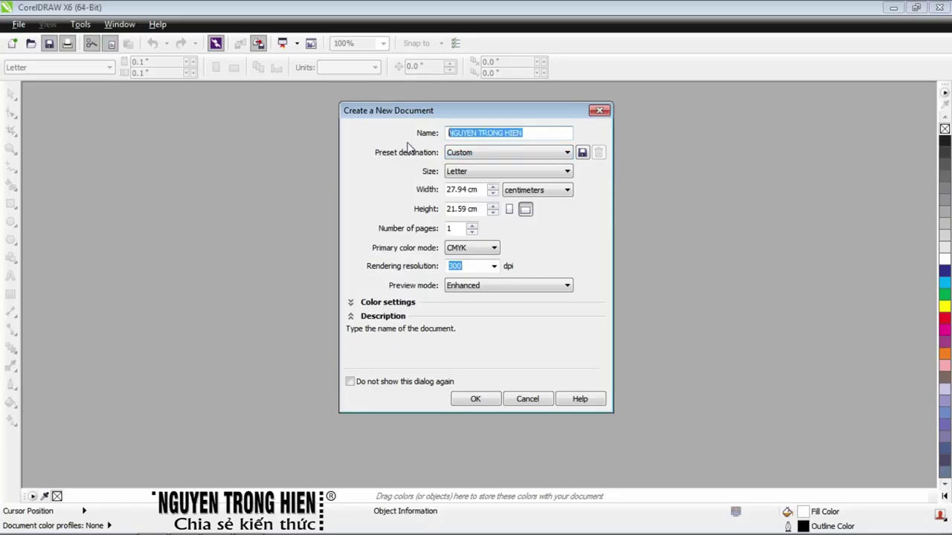
{"action": "left_click", "coordinate": [450, 133]}
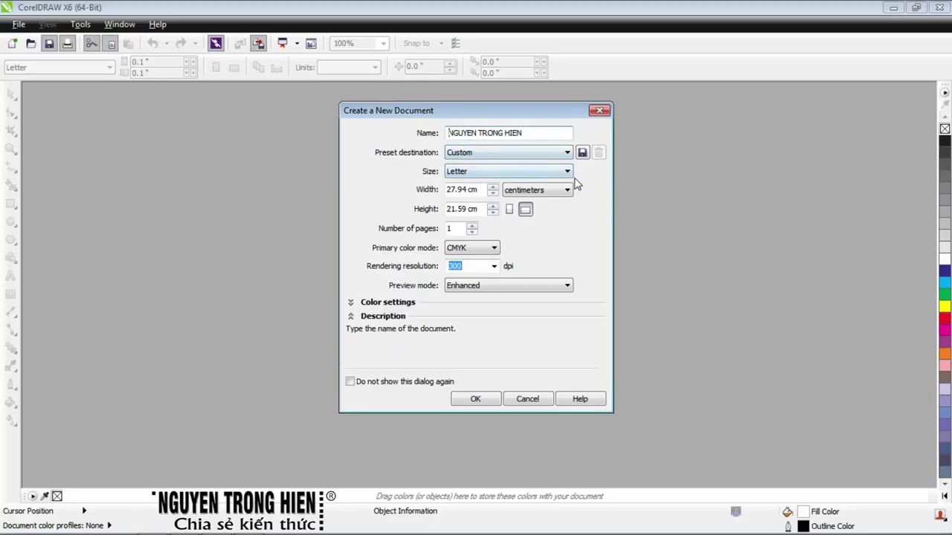
{"action": "left_click", "coordinate": [487, 155]}
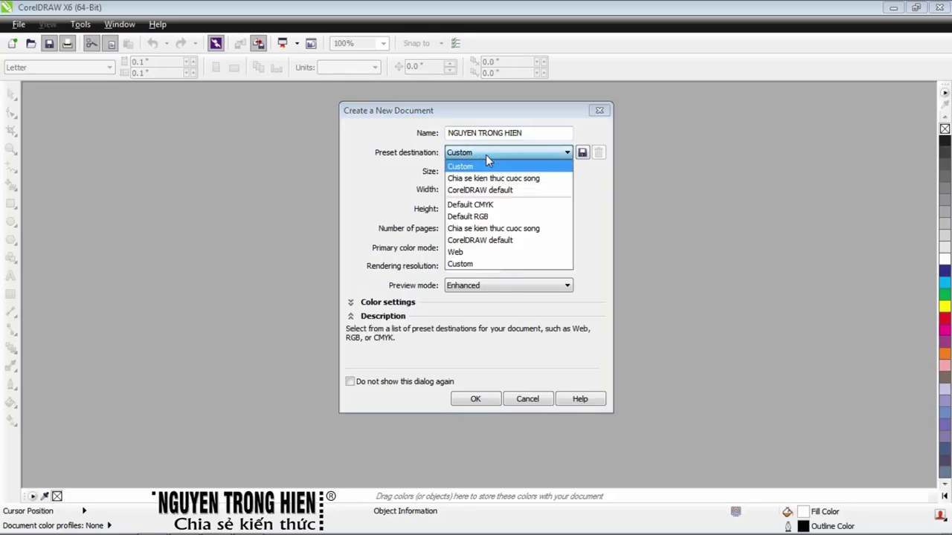
{"action": "left_click", "coordinate": [421, 166]}
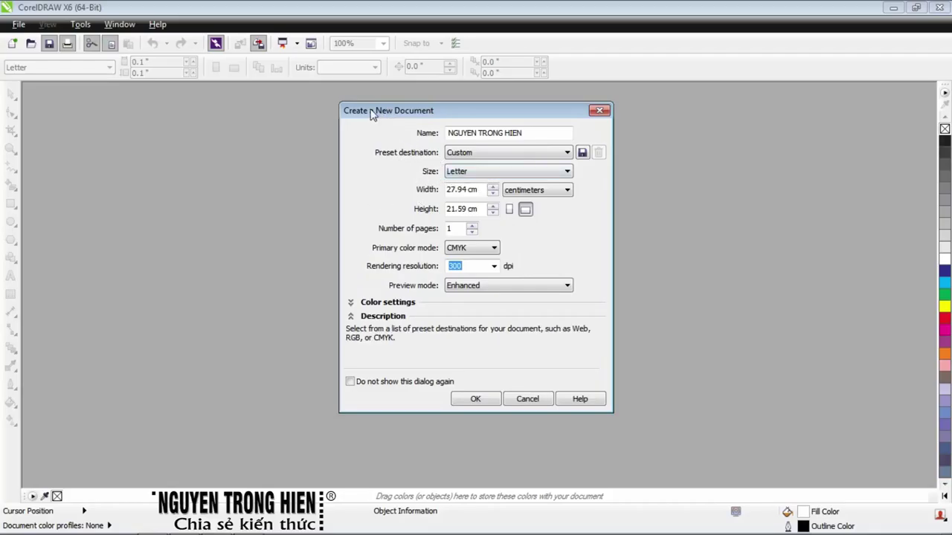
Create the document as an A4 page, 21.0 × 29.7 cm, with centimeter units
{"action": "left_click", "coordinate": [469, 172]}
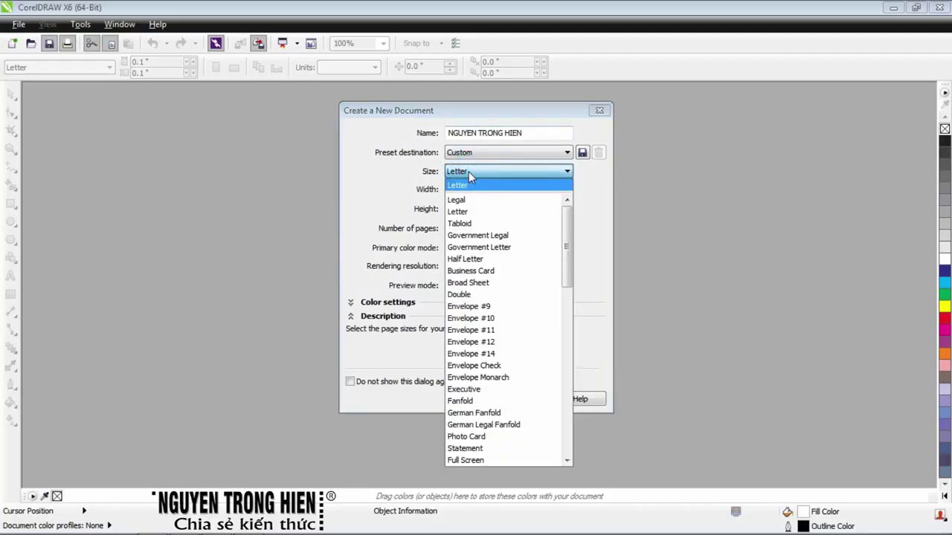
{"action": "left_click_drag", "start_coordinate": [565, 227], "coordinate": [571, 312]}
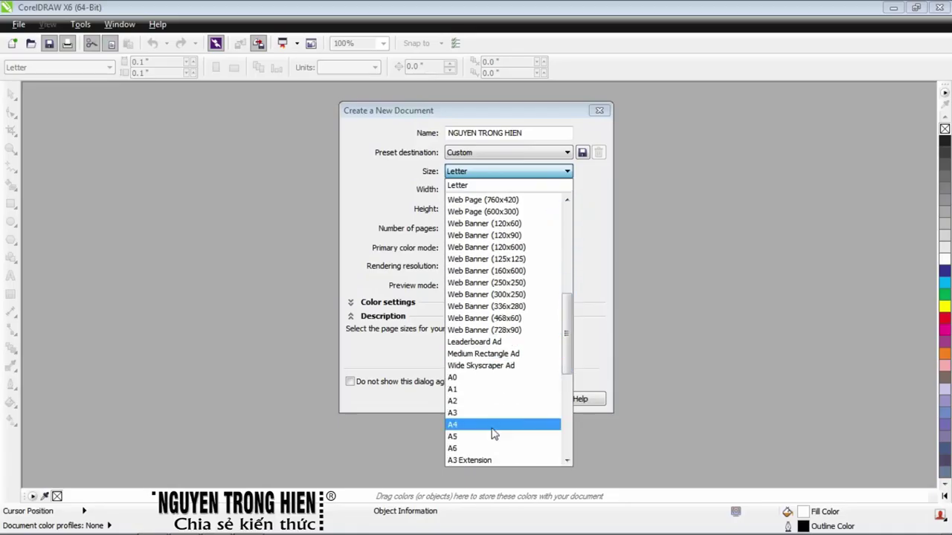
{"action": "left_click", "coordinate": [493, 425]}
{"action": "left_click", "coordinate": [537, 190]}
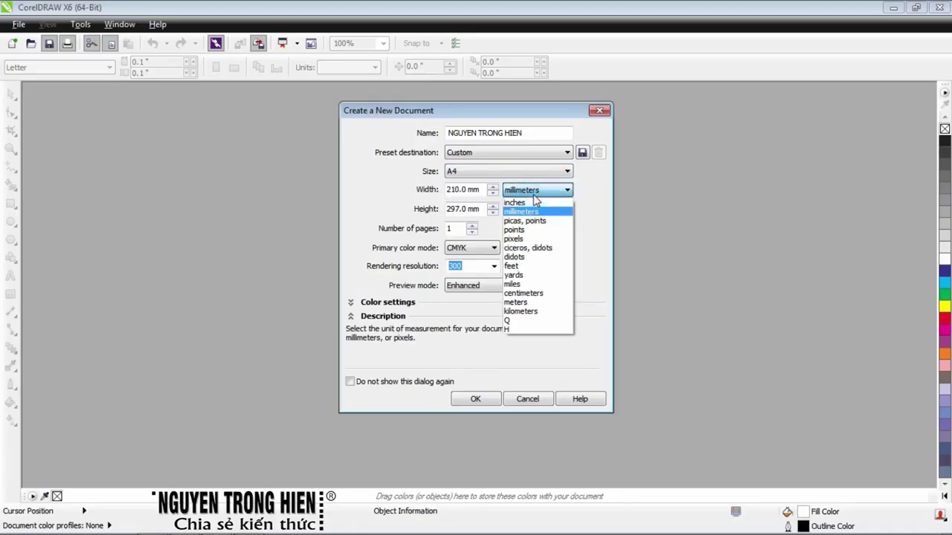
{"action": "left_click", "coordinate": [524, 294]}
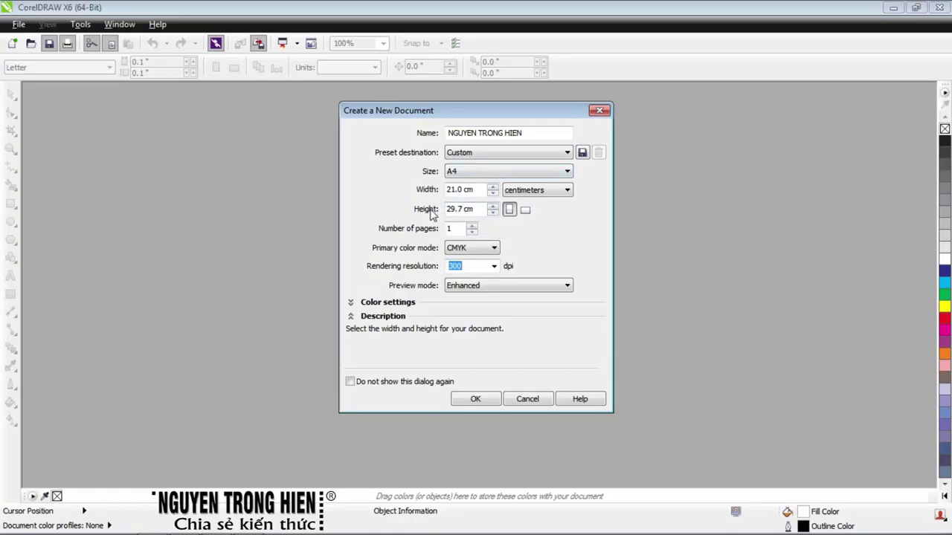
{"action": "left_click", "coordinate": [454, 209]}
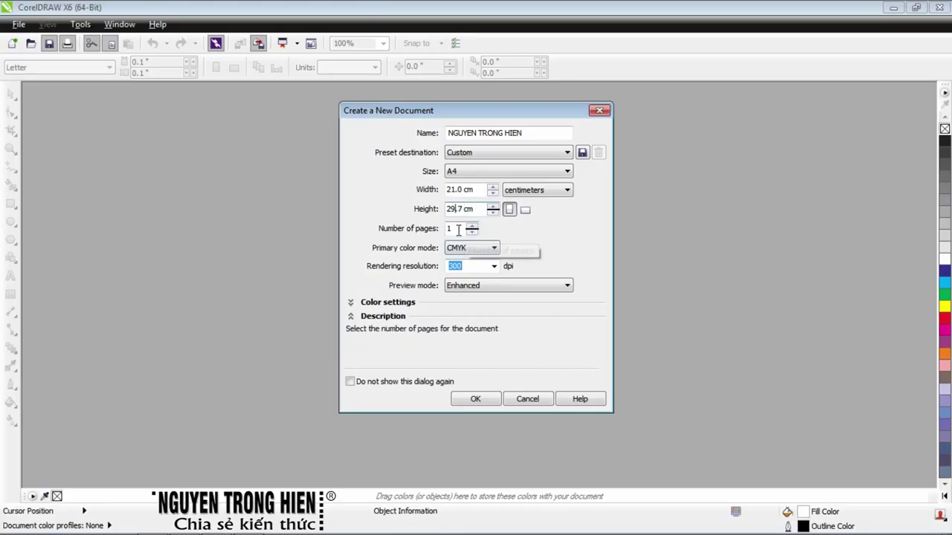
{"action": "left_click", "coordinate": [405, 250]}
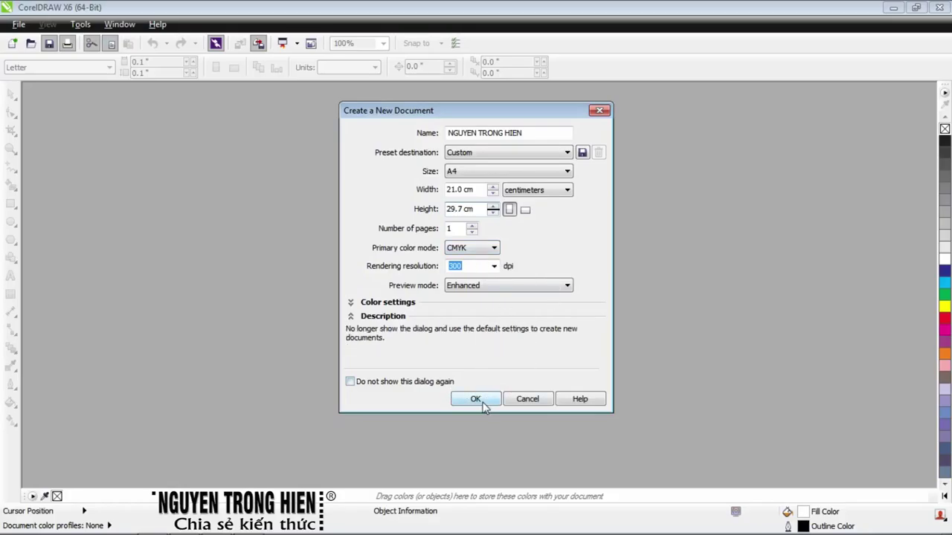
{"action": "left_click", "coordinate": [476, 399]}
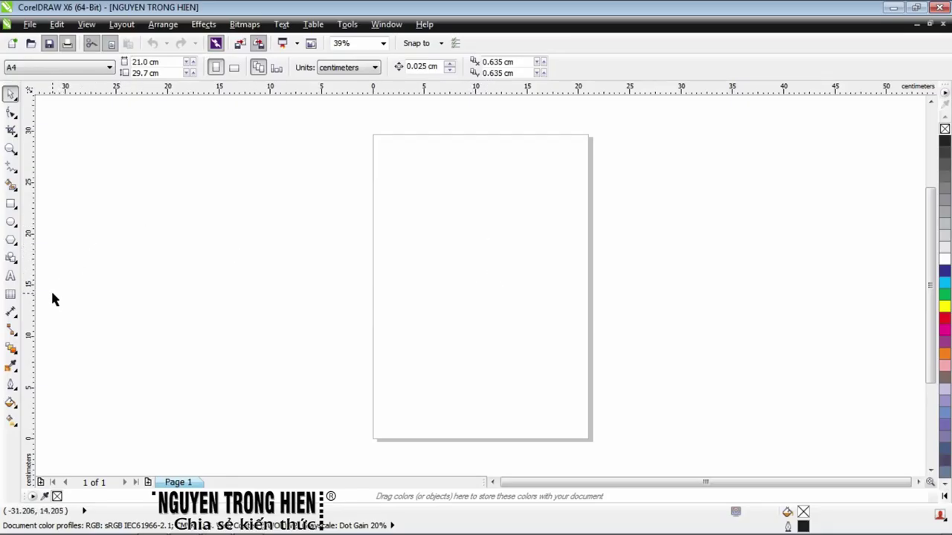
Draw a large five-pointed star left of the page and a smaller 5.422 × 5.157 cm star beside it
{"action": "left_click", "coordinate": [15, 260]}
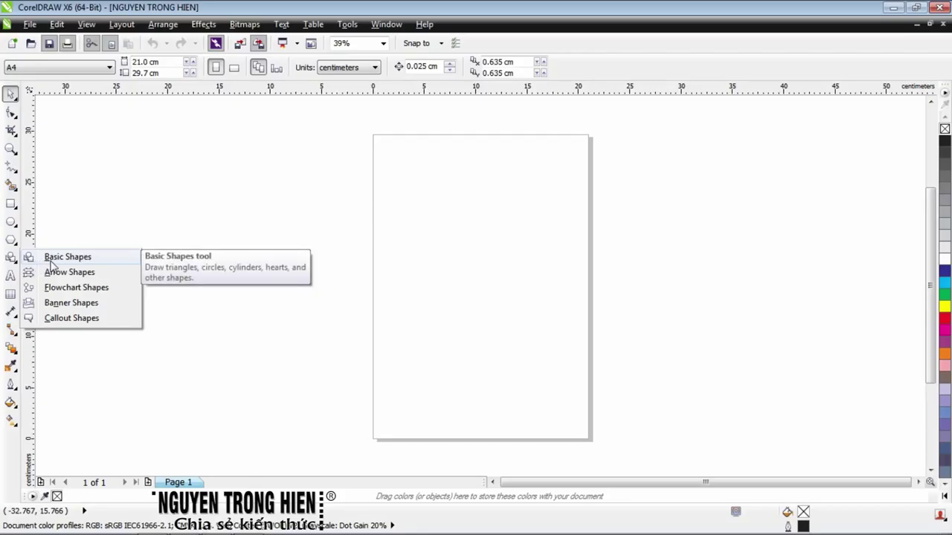
{"action": "left_click", "coordinate": [10, 240]}
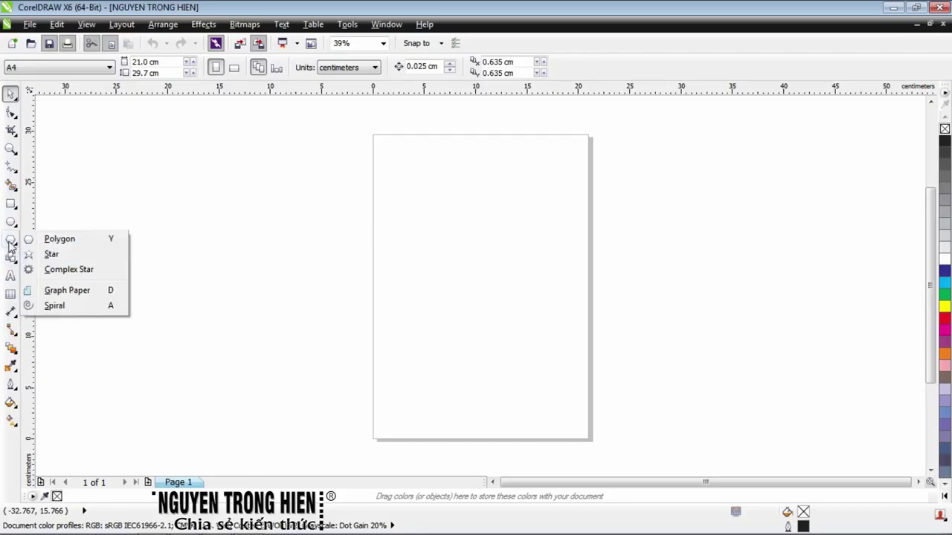
{"action": "left_click", "coordinate": [10, 244]}
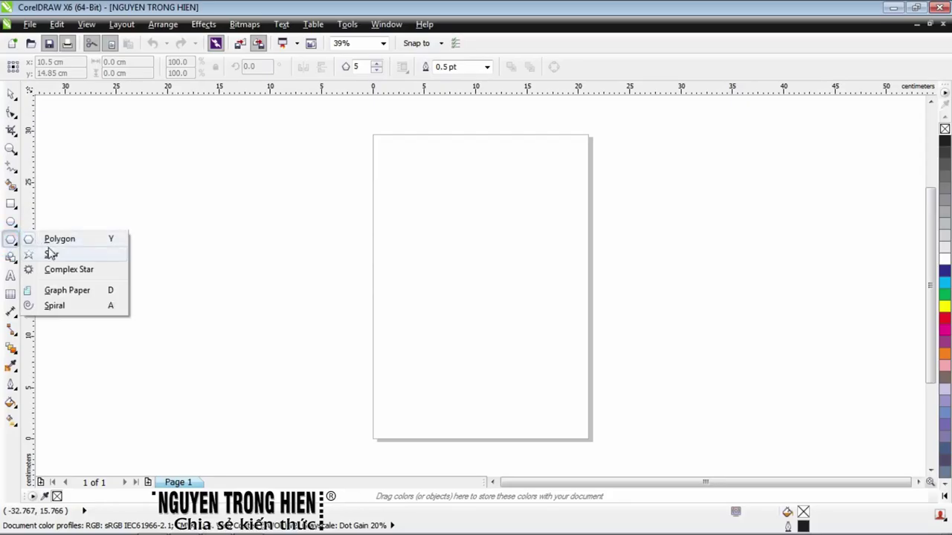
{"action": "left_click", "coordinate": [51, 257]}
{"action": "left_click_drag", "start_coordinate": [90, 242], "coordinate": [159, 317]}
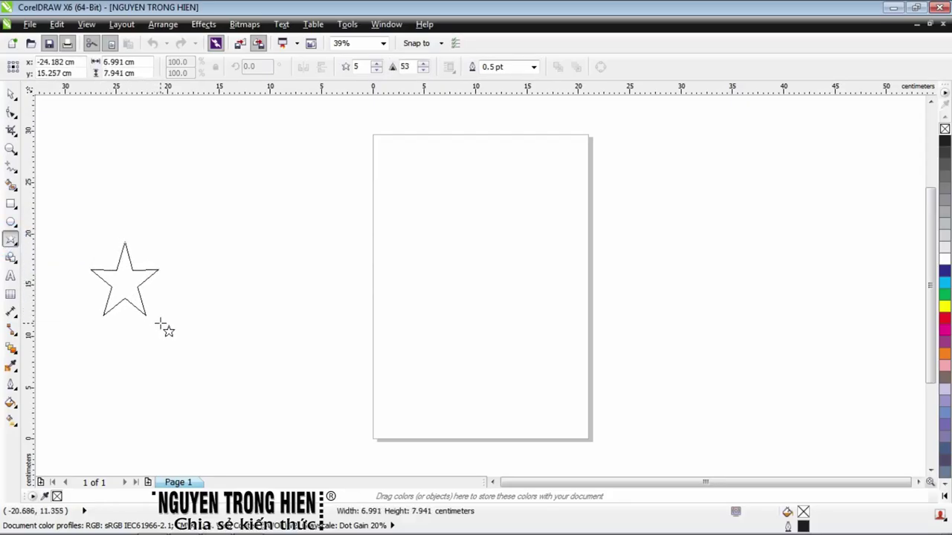
{"action": "left_click_drag", "start_coordinate": [160, 323], "coordinate": [176, 339]}
{"action": "left_click_drag", "start_coordinate": [274, 201], "coordinate": [331, 257]}
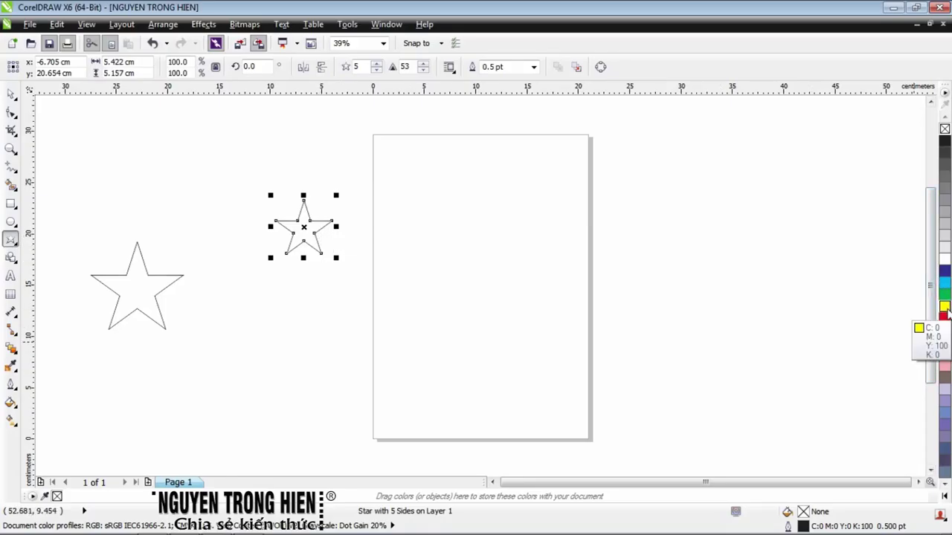
Fill the smaller star yellow with a red outline 1.0 pt thick
{"action": "left_click", "coordinate": [945, 309]}
{"action": "right_click", "coordinate": [945, 316]}
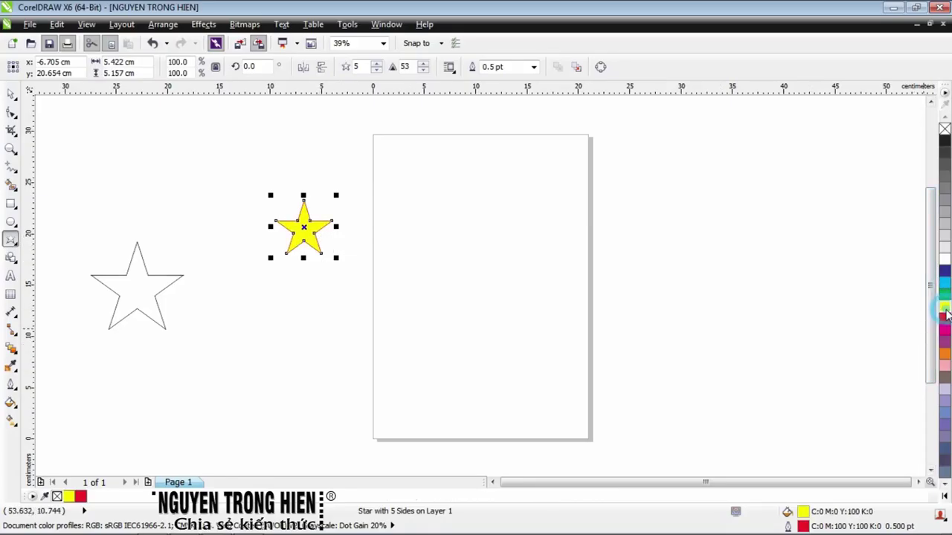
{"action": "scroll", "coordinate": [292, 217], "scroll_direction": "up", "scroll_amount": 3}
{"action": "left_click", "coordinate": [533, 67]}
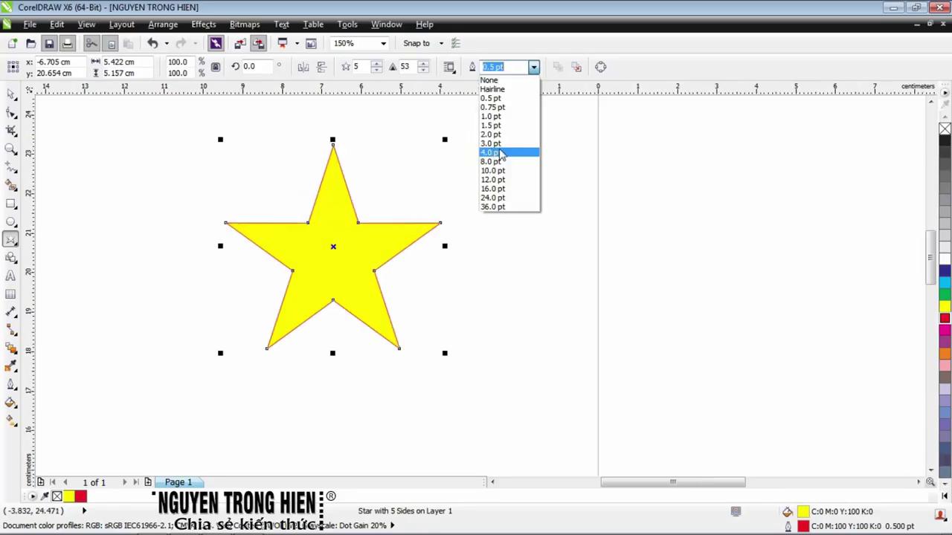
{"action": "left_click", "coordinate": [505, 117]}
{"action": "scroll", "coordinate": [494, 238], "scroll_direction": "down", "scroll_amount": 2}
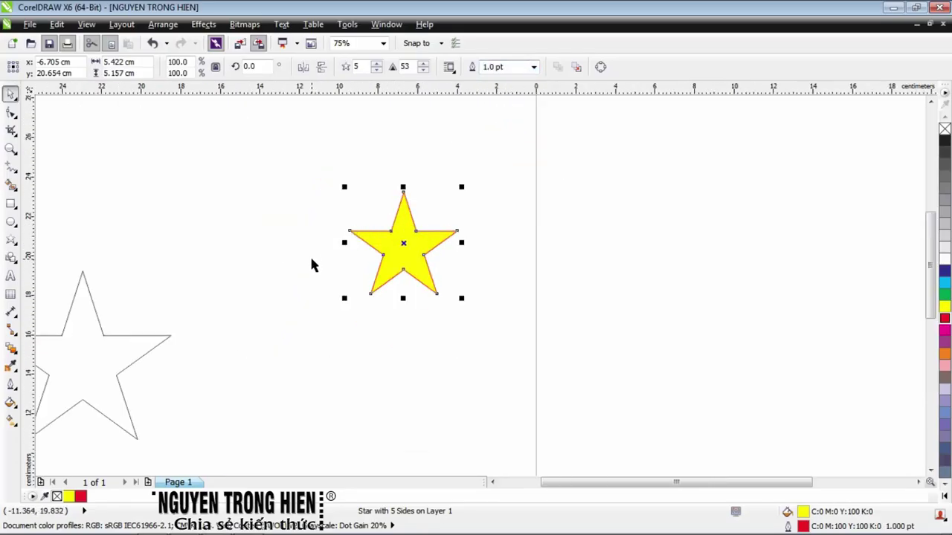
Fill the large star red with a yellow outline 1.0 pt thick
{"action": "left_click", "coordinate": [81, 334]}
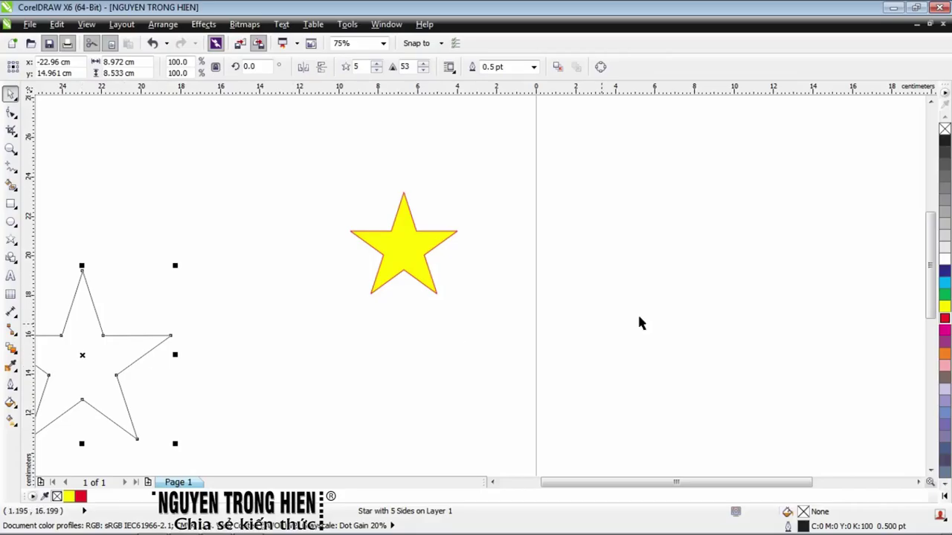
{"action": "left_click", "coordinate": [945, 320]}
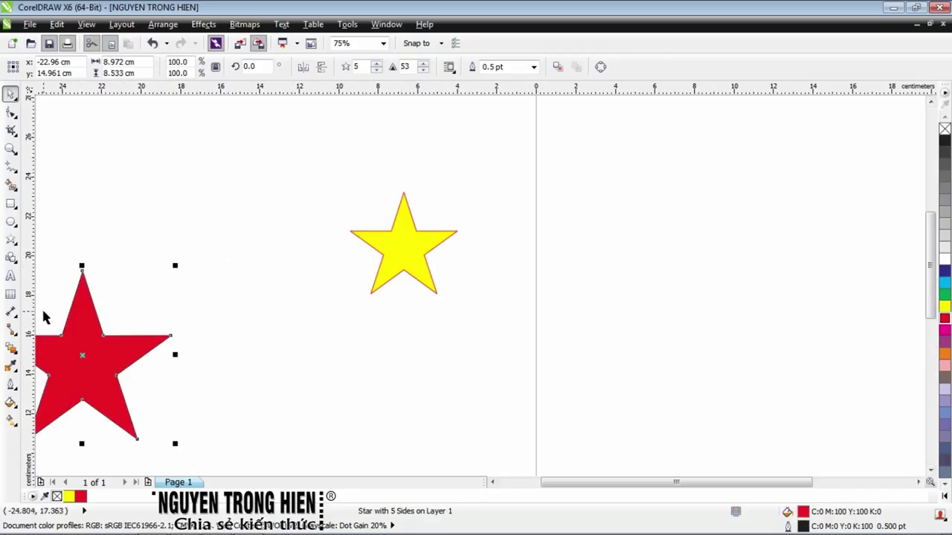
{"action": "right_click", "coordinate": [944, 308]}
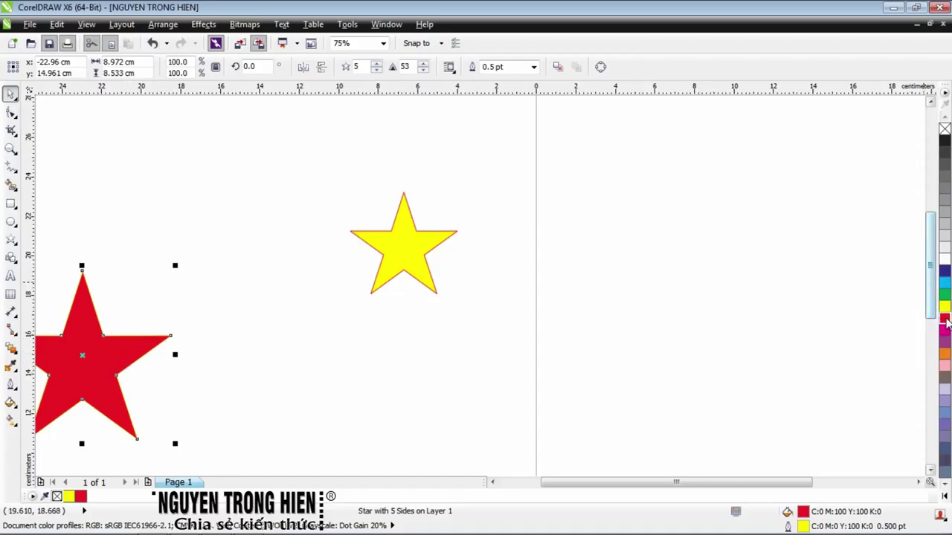
{"action": "scroll", "coordinate": [86, 308], "scroll_direction": "up", "scroll_amount": 5}
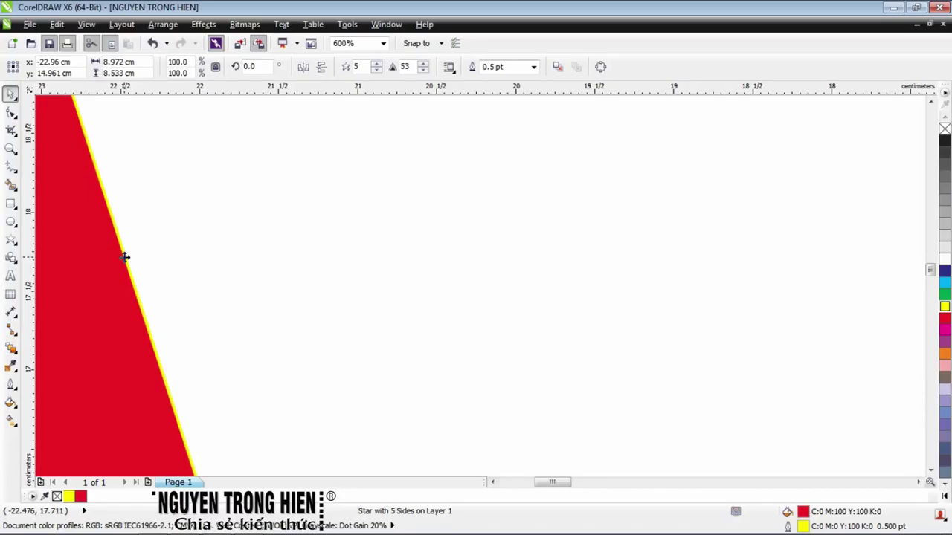
{"action": "left_click", "coordinate": [534, 67]}
{"action": "left_click", "coordinate": [519, 116]}
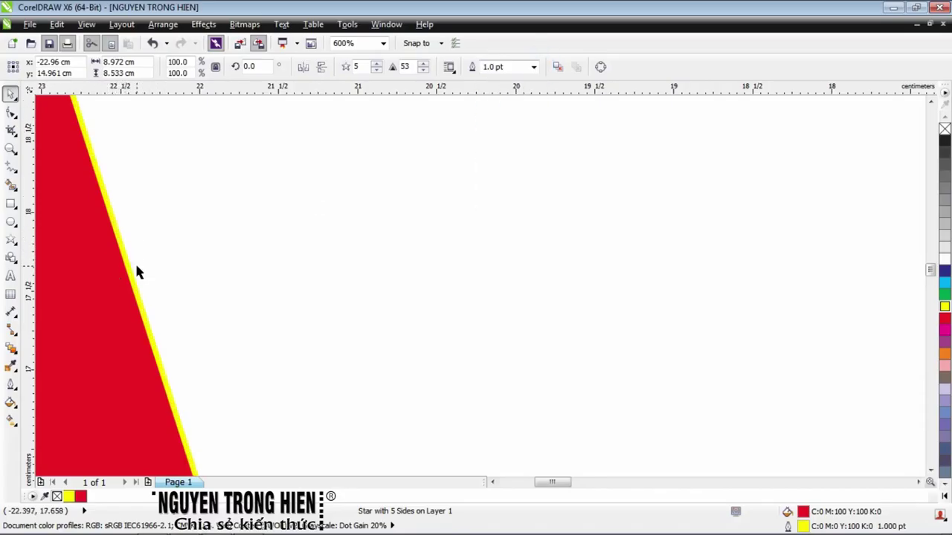
{"action": "scroll", "coordinate": [136, 272], "scroll_direction": "down", "scroll_amount": 4}
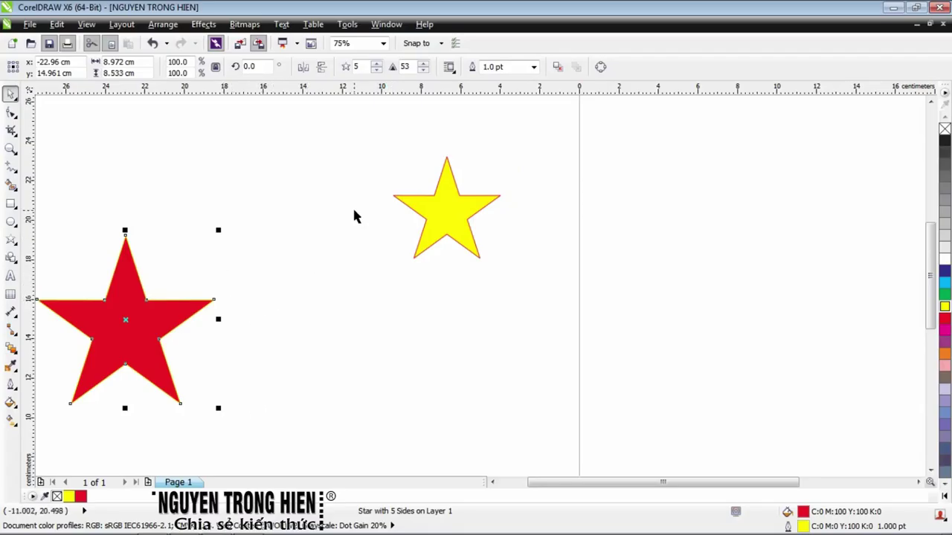
Blend the red star into the yellow star and shift the yellow end to reshape the trail
{"action": "left_click", "coordinate": [11, 350]}
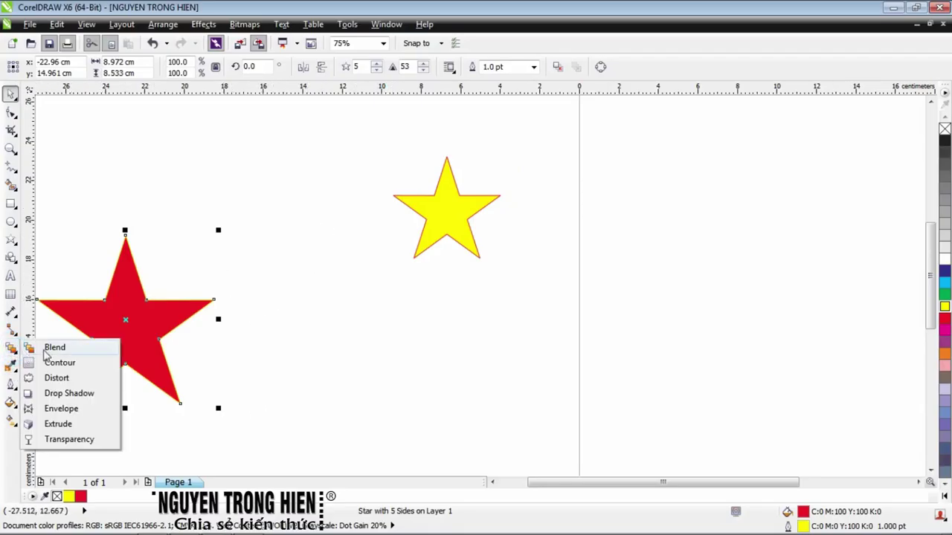
{"action": "left_click", "coordinate": [47, 348]}
{"action": "left_click_drag", "start_coordinate": [125, 320], "coordinate": [447, 215]}
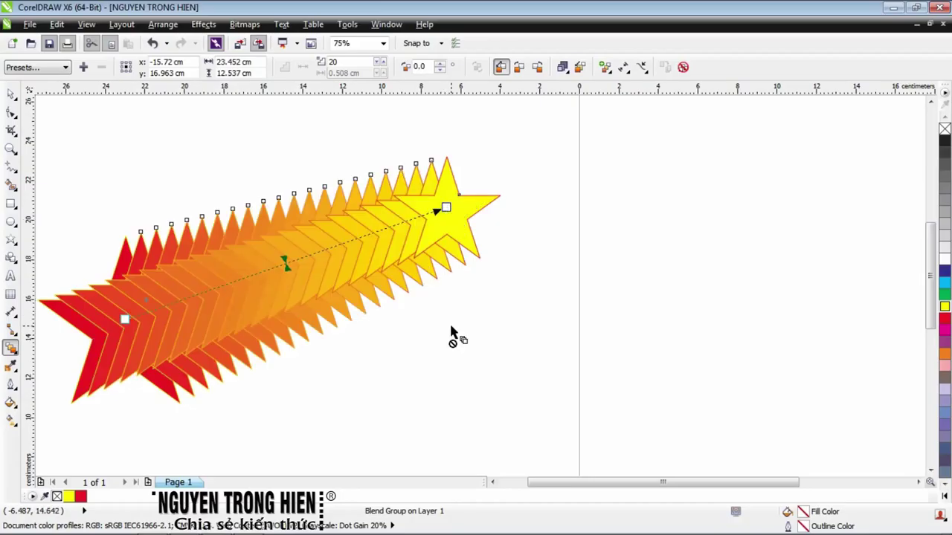
{"action": "scroll", "coordinate": [257, 203], "scroll_direction": "down", "scroll_amount": 1}
{"action": "key", "text": "space"}
{"action": "left_click", "coordinate": [360, 209]}
{"action": "left_click_drag", "start_coordinate": [351, 209], "coordinate": [425, 206]}
Remove the outlines from the blended stars
{"action": "scroll", "coordinate": [424, 206], "scroll_direction": "up", "scroll_amount": 1}
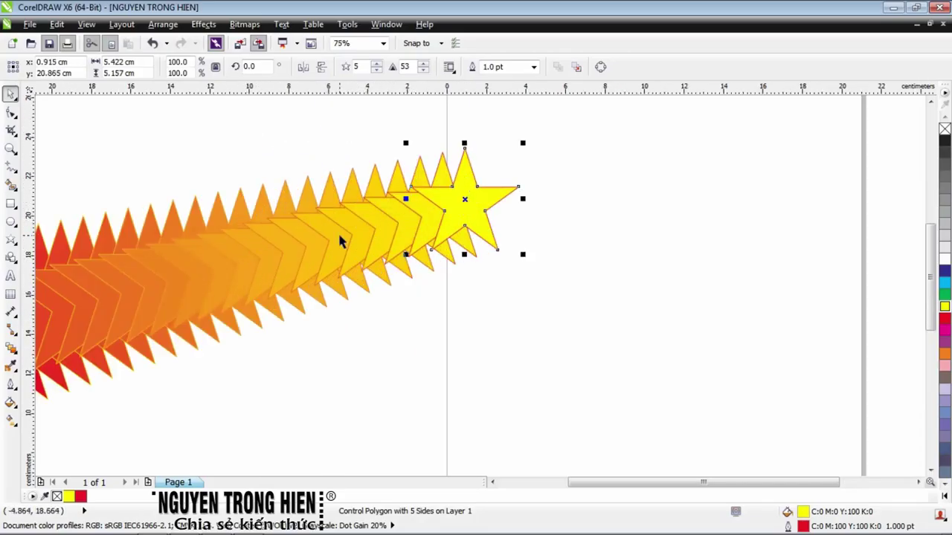
{"action": "right_click", "coordinate": [944, 130]}
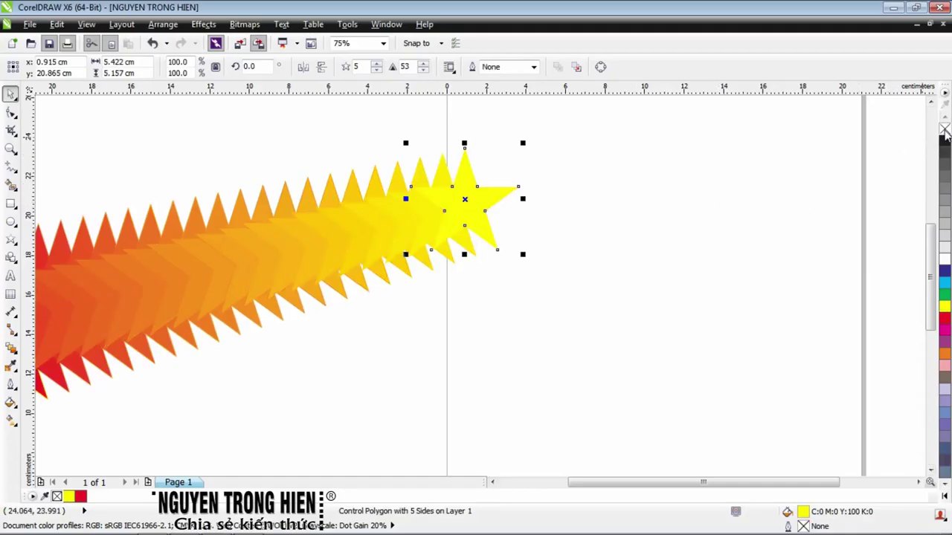
{"action": "scroll", "coordinate": [211, 334], "scroll_direction": "up", "scroll_amount": 2}
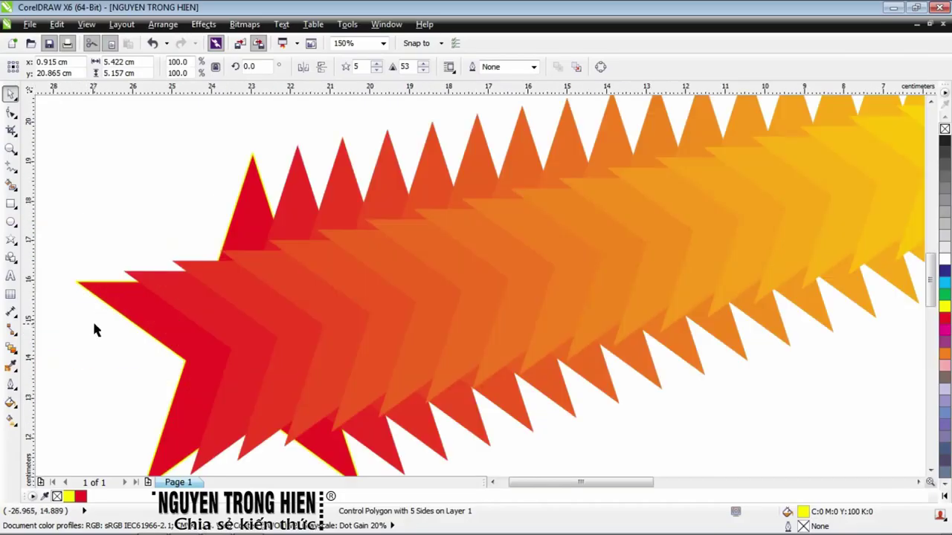
{"action": "left_click", "coordinate": [157, 306]}
{"action": "scroll", "coordinate": [223, 305], "scroll_direction": "down", "scroll_amount": 4}
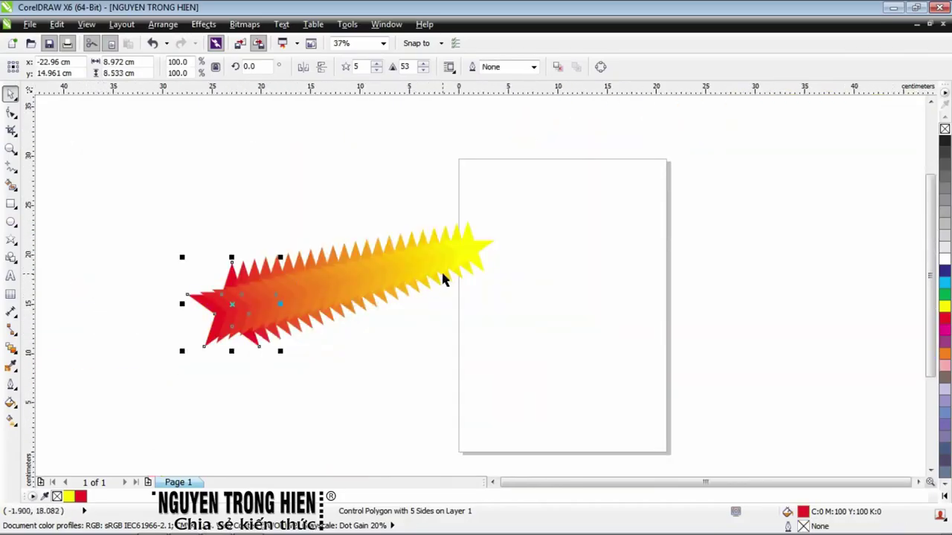
Scale the yellow end star to about 231% and rotate it to about 121°
{"action": "left_click", "coordinate": [471, 245]}
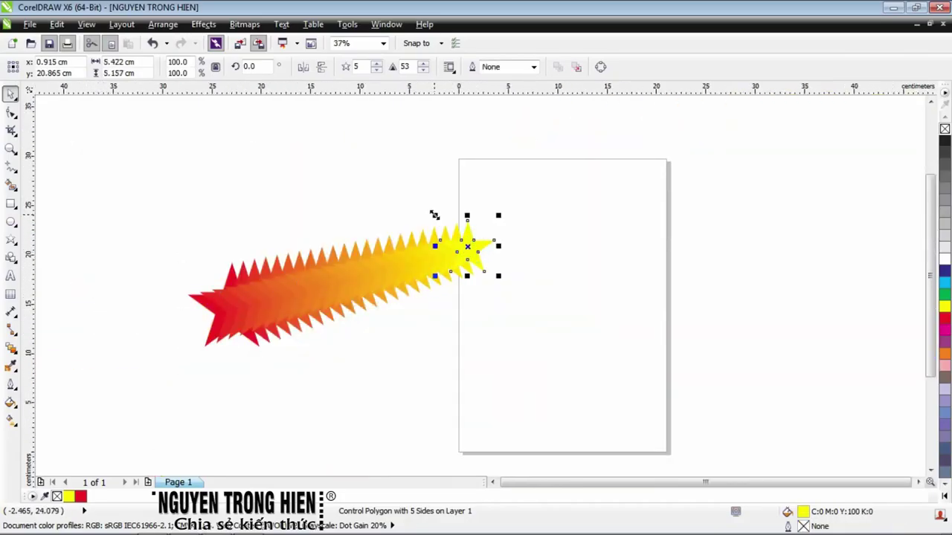
{"action": "left_click_drag", "start_coordinate": [436, 216], "coordinate": [364, 190]}
{"action": "left_click_drag", "start_coordinate": [348, 184], "coordinate": [384, 216]}
{"action": "left_click", "coordinate": [460, 297]}
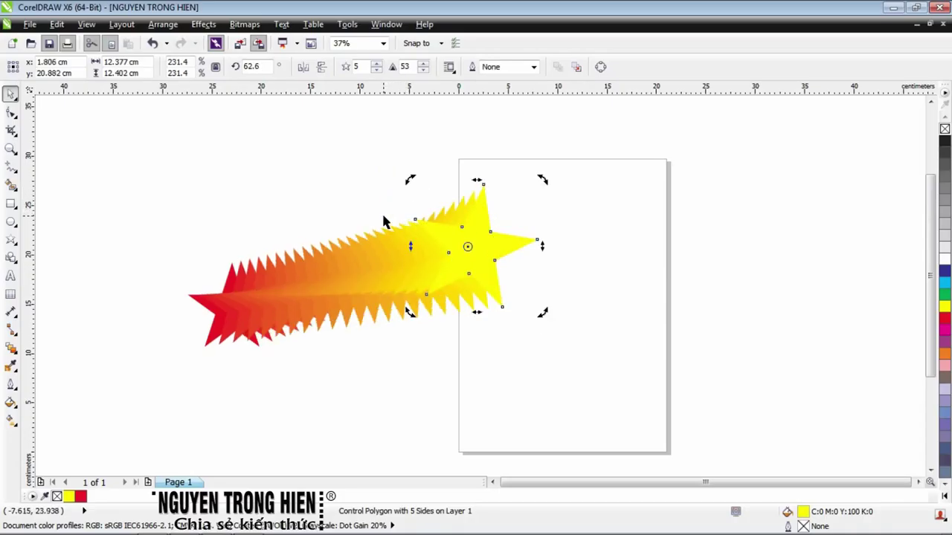
{"action": "left_click_drag", "start_coordinate": [403, 185], "coordinate": [365, 233]}
{"action": "left_click", "coordinate": [431, 215]}
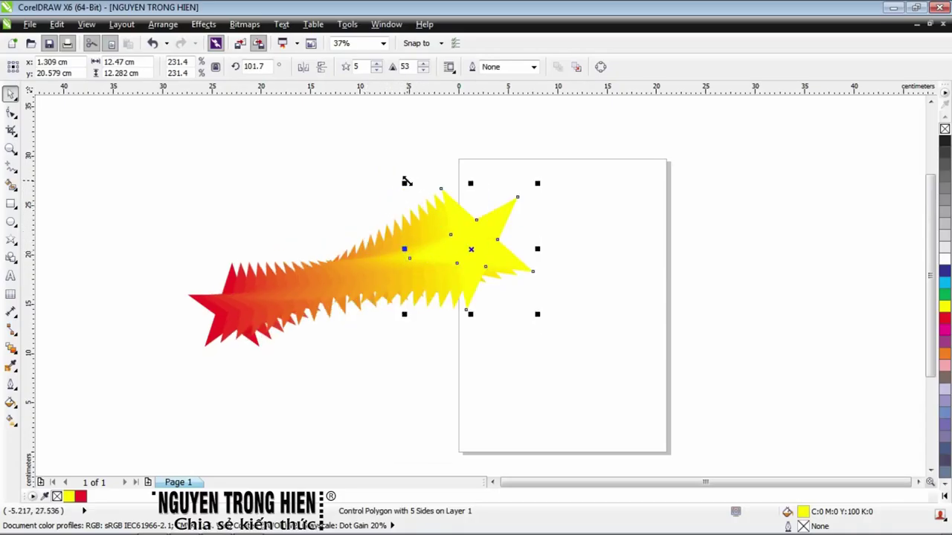
{"action": "left_click", "coordinate": [468, 245]}
{"action": "left_click_drag", "start_coordinate": [413, 178], "coordinate": [399, 195]}
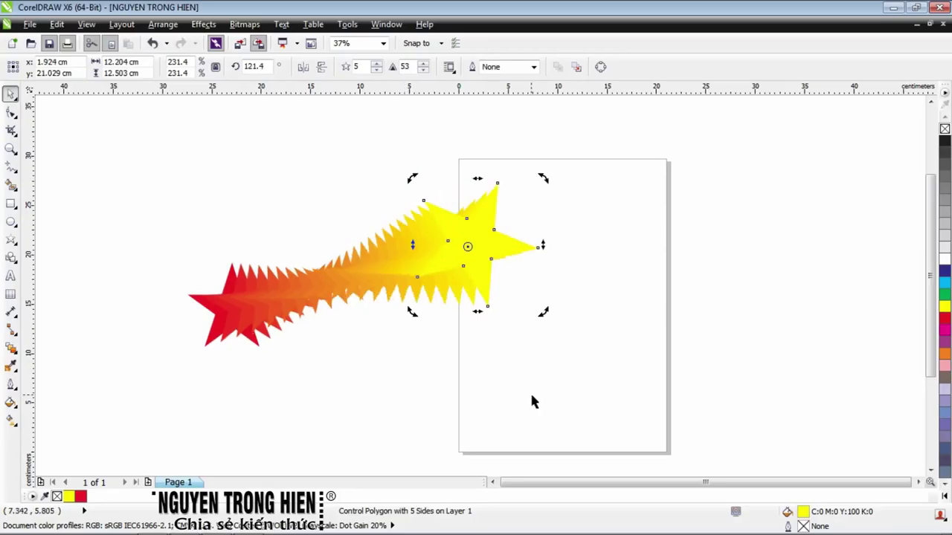
Swap the control stars, moving red to the right and yellow to the lower left
{"action": "left_click_drag", "start_coordinate": [227, 327], "coordinate": [501, 237]}
{"action": "left_click", "coordinate": [238, 190]}
{"action": "left_click_drag", "start_coordinate": [246, 181], "coordinate": [179, 248]}
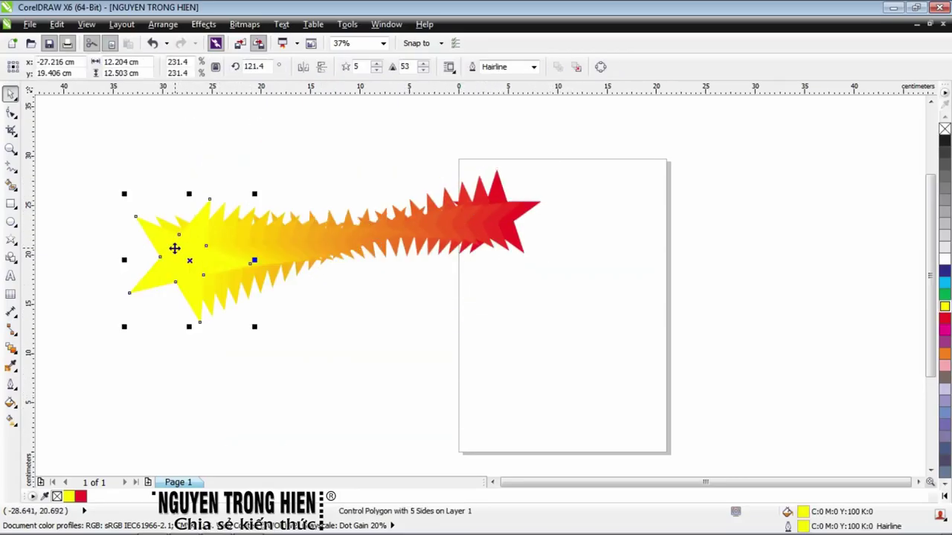
{"action": "left_click", "coordinate": [506, 246]}
{"action": "left_click", "coordinate": [186, 257]}
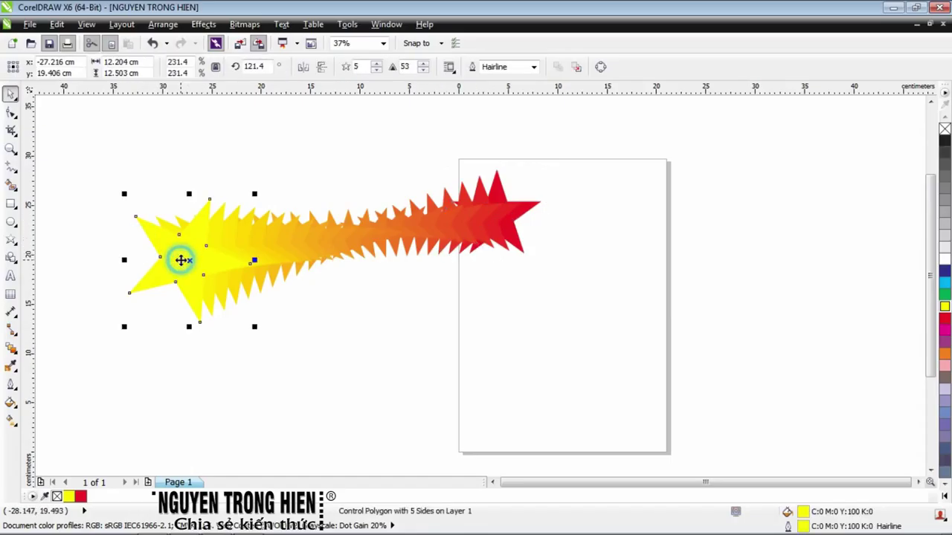
{"action": "left_click", "coordinate": [492, 231]}
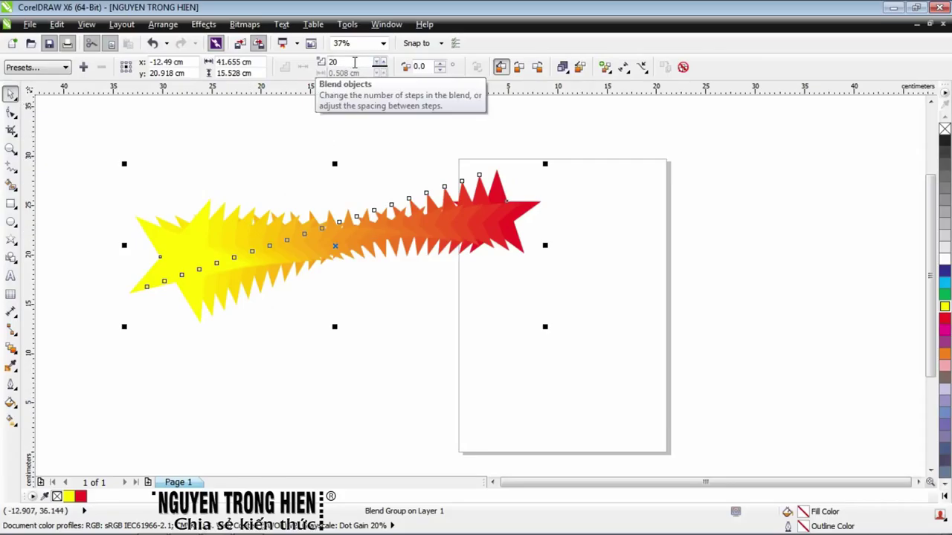
{"action": "double_click", "coordinate": [354, 62]}
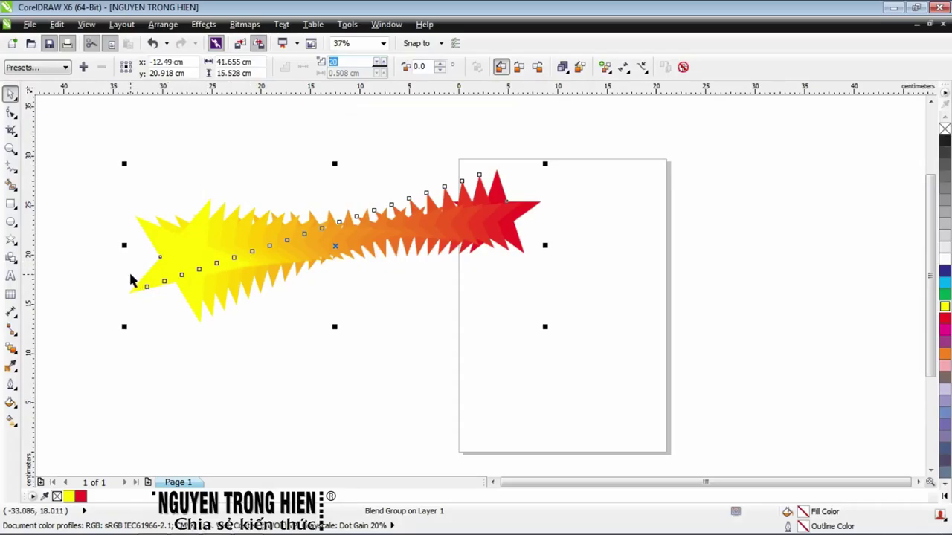
Set the star blend to 35 steps
{"action": "scroll", "coordinate": [421, 240], "scroll_direction": "up", "scroll_amount": 3}
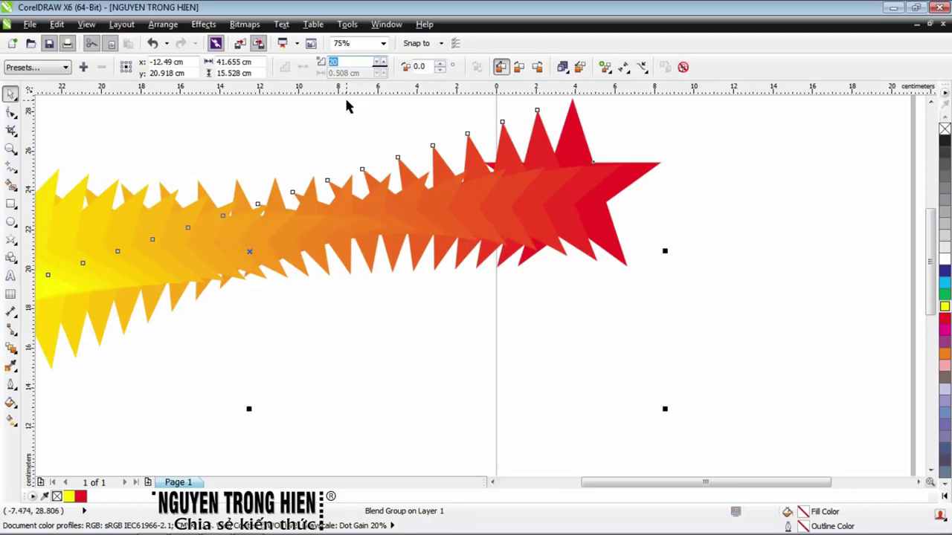
{"action": "scroll", "coordinate": [318, 190], "scroll_direction": "down", "scroll_amount": 1}
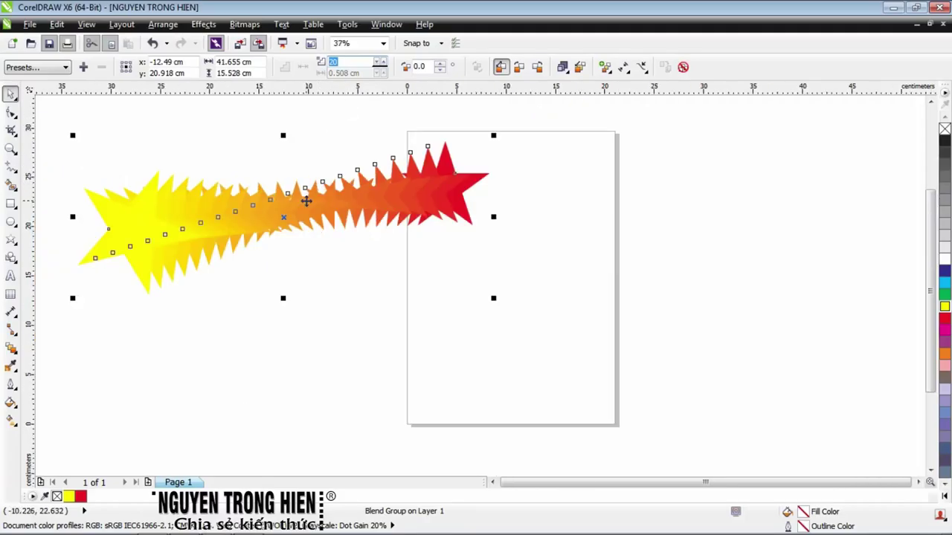
{"action": "type", "text": "35"}
{"action": "key", "text": "Return"}
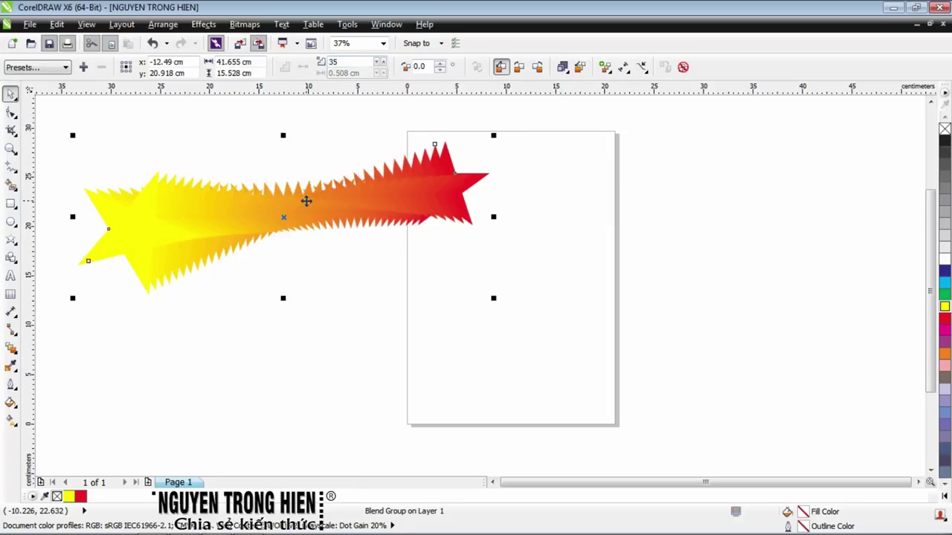
Rotate and stretch the blend diagonally, yellow star at the page's top, red lower left
{"action": "left_click", "coordinate": [347, 229]}
{"action": "left_click_drag", "start_coordinate": [496, 136], "coordinate": [449, 312]}
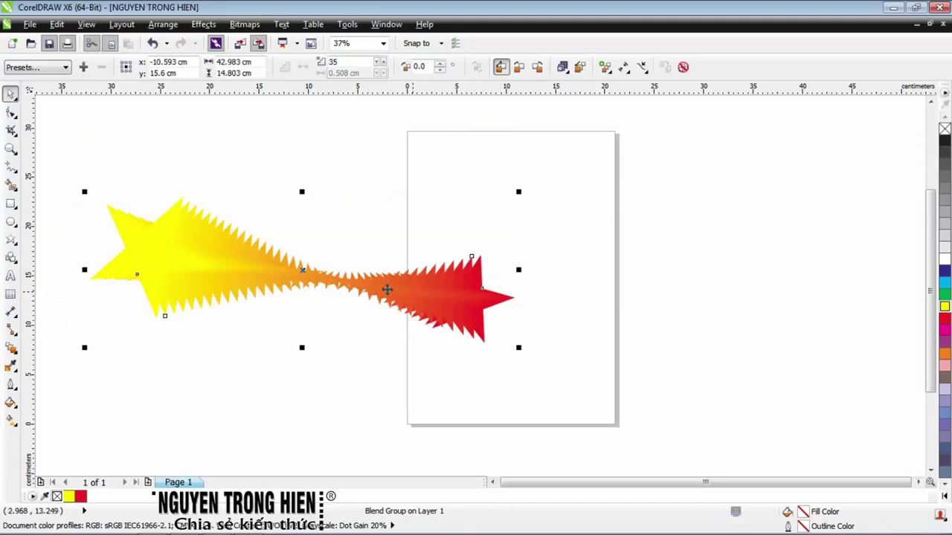
{"action": "left_click", "coordinate": [50, 154]}
{"action": "left_click_drag", "start_coordinate": [154, 270], "coordinate": [434, 160]}
{"action": "left_click", "coordinate": [471, 307]}
{"action": "left_click_drag", "start_coordinate": [472, 308], "coordinate": [285, 221]}
{"action": "left_click", "coordinate": [289, 211]}
{"action": "left_click", "coordinate": [548, 344]}
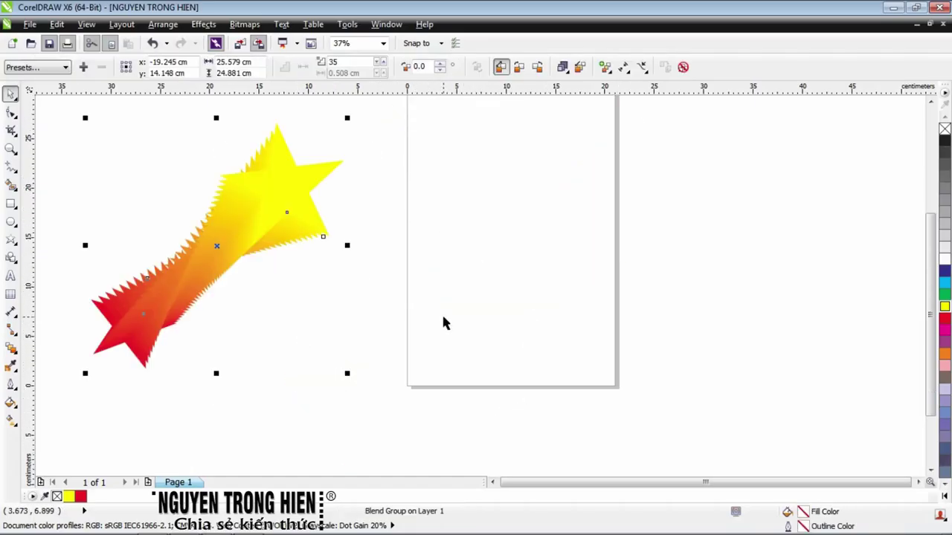
Give the red end star a yellow hairline outline
{"action": "left_click", "coordinate": [422, 320]}
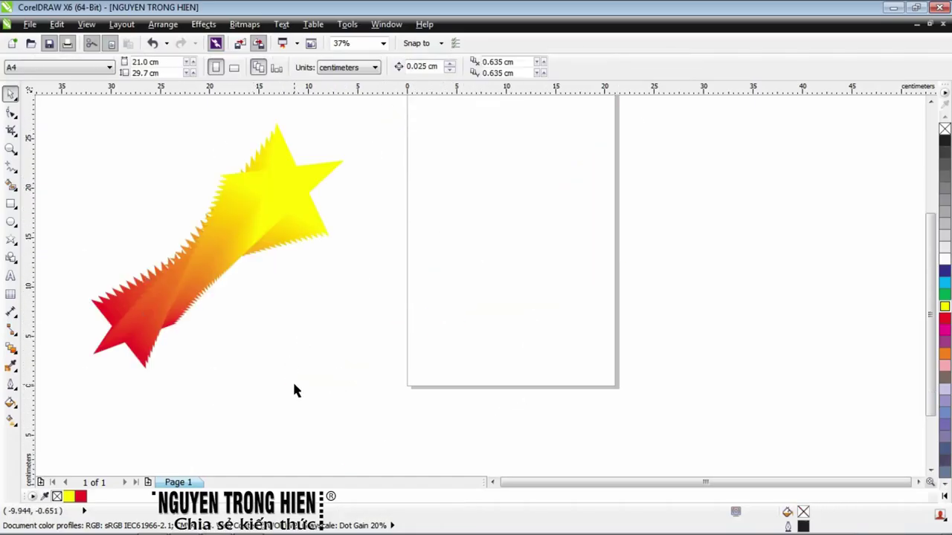
{"action": "left_click", "coordinate": [132, 324]}
{"action": "left_click", "coordinate": [284, 173]}
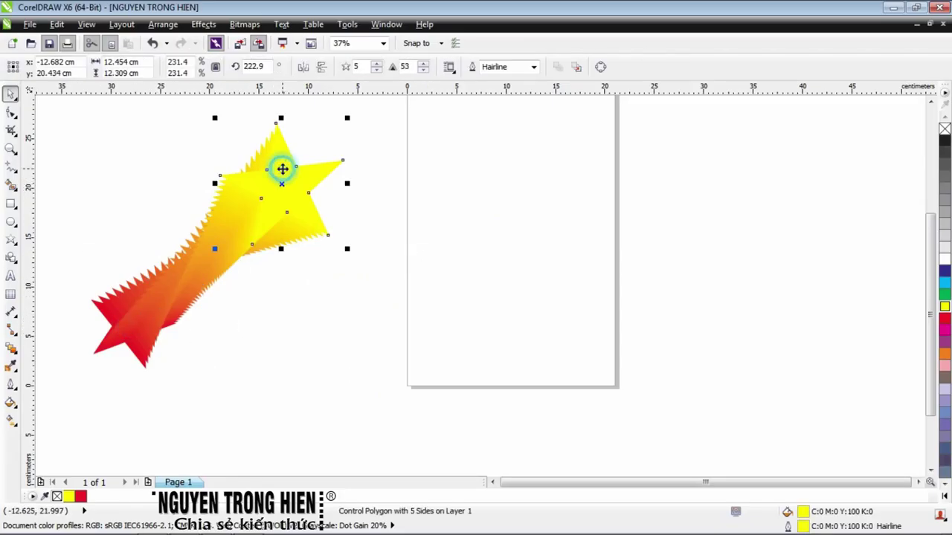
{"action": "left_click", "coordinate": [98, 356]}
{"action": "scroll", "coordinate": [93, 383], "scroll_direction": "up", "scroll_amount": 4}
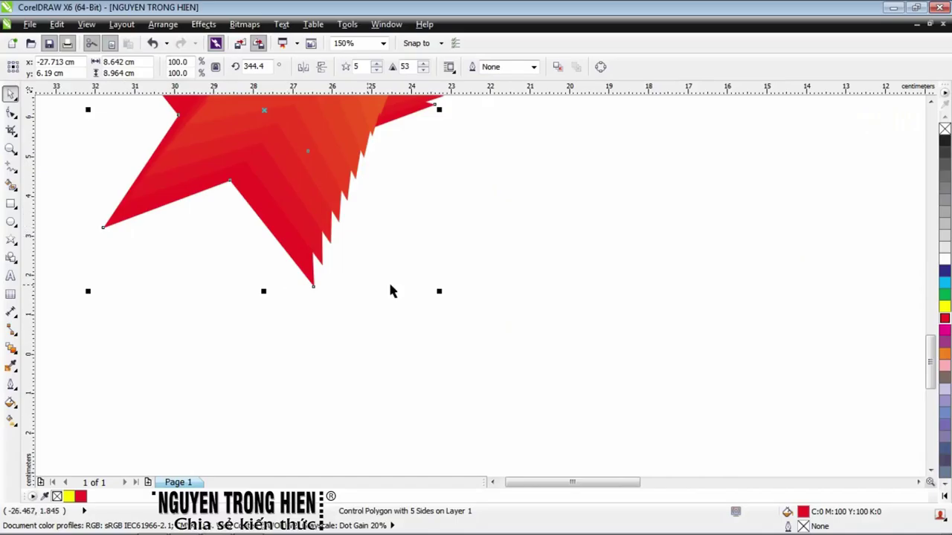
{"action": "right_click", "coordinate": [944, 306]}
{"action": "scroll", "coordinate": [487, 167], "scroll_direction": "down", "scroll_amount": 6}
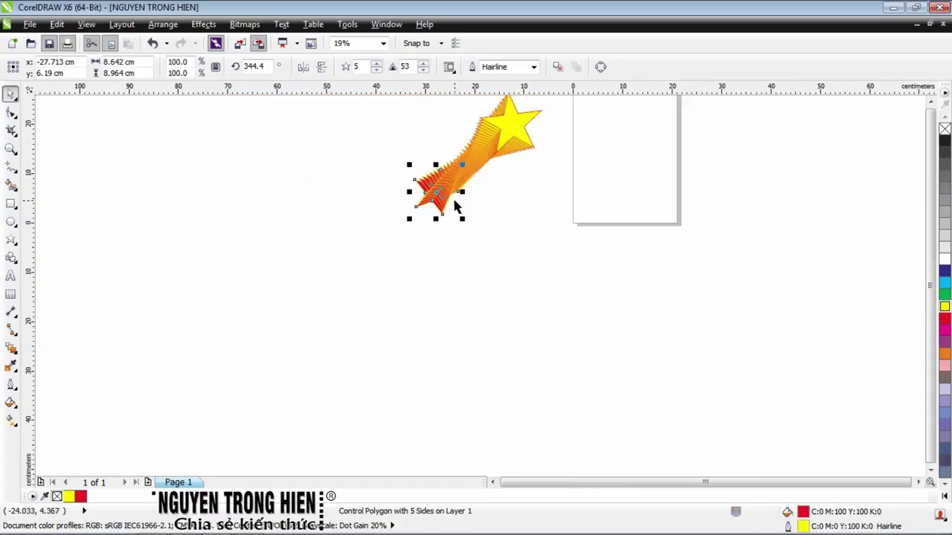
{"action": "scroll", "coordinate": [481, 158], "scroll_direction": "up", "scroll_amount": 6}
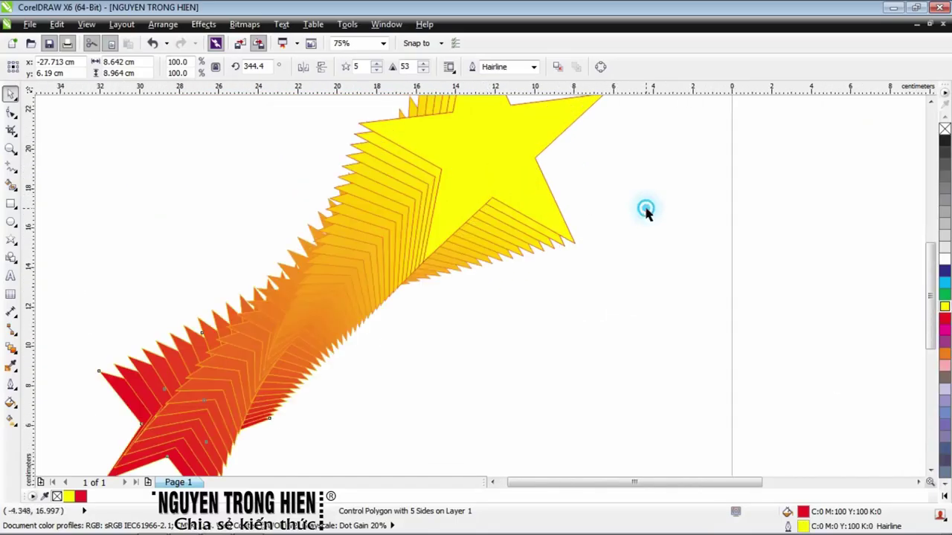
{"action": "scroll", "coordinate": [646, 206], "scroll_direction": "down", "scroll_amount": 2}
Deselect the star and pan the view so the page shifts left
{"action": "key", "text": "Tab"}
{"action": "left_click", "coordinate": [656, 278]}
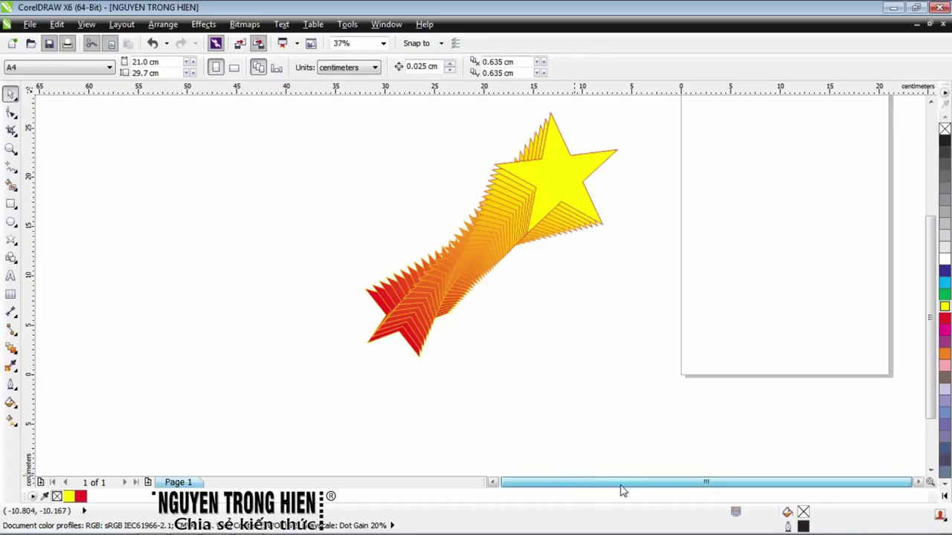
{"action": "scroll", "coordinate": [572, 186], "scroll_direction": "up", "scroll_amount": 2}
{"action": "scroll", "coordinate": [573, 186], "scroll_direction": "down", "scroll_amount": 2}
{"action": "scroll", "coordinate": [661, 266], "scroll_direction": "down", "scroll_amount": 2}
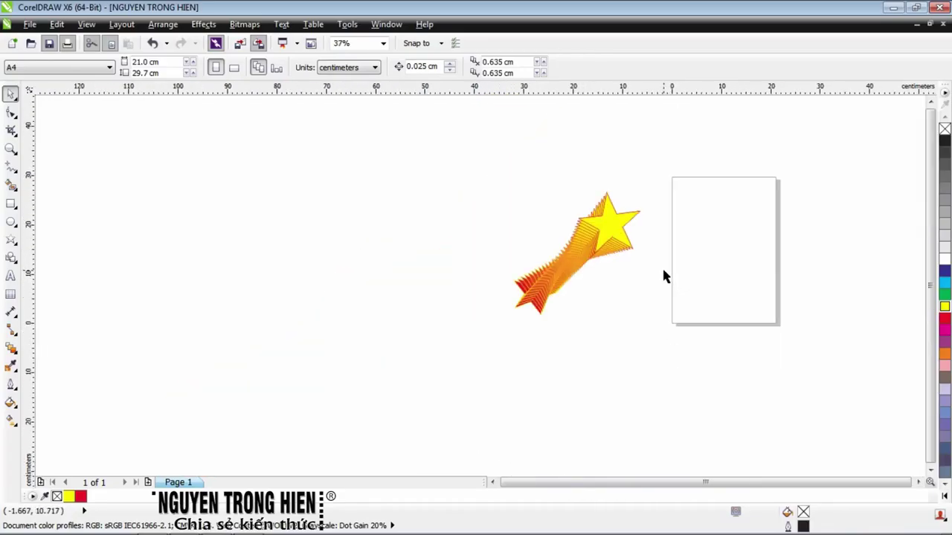
{"action": "scroll", "coordinate": [755, 245], "scroll_direction": "up", "scroll_amount": 2}
{"action": "key", "text": "h"}
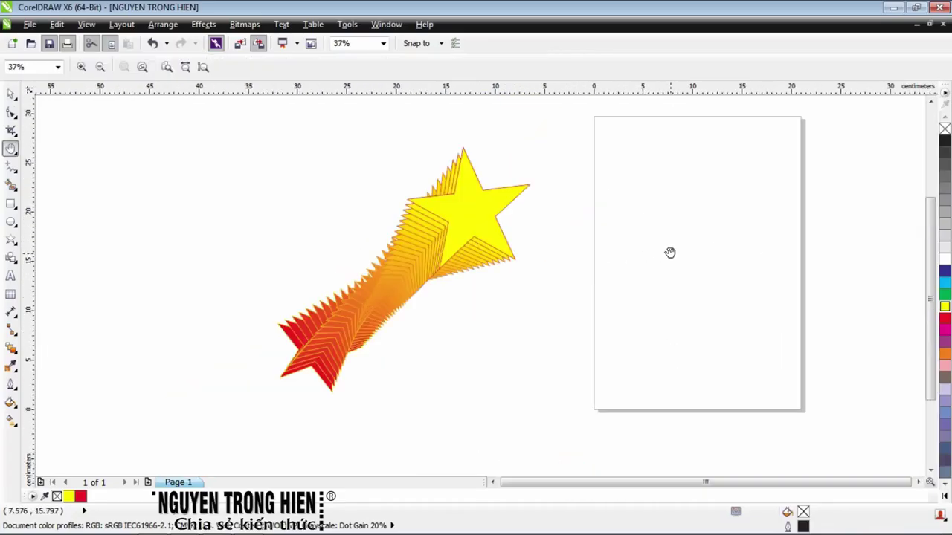
{"action": "left_click_drag", "start_coordinate": [739, 248], "coordinate": [528, 251]}
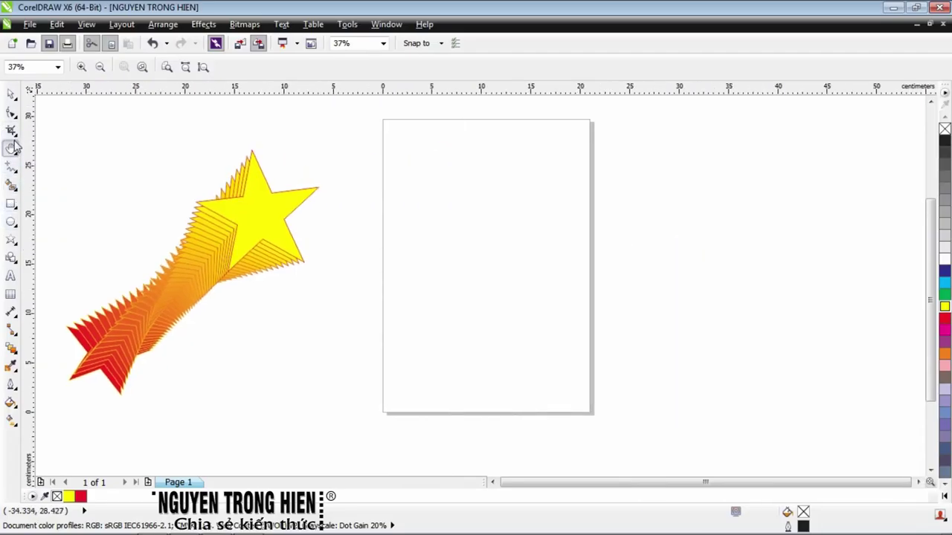
{"action": "left_click", "coordinate": [8, 166]}
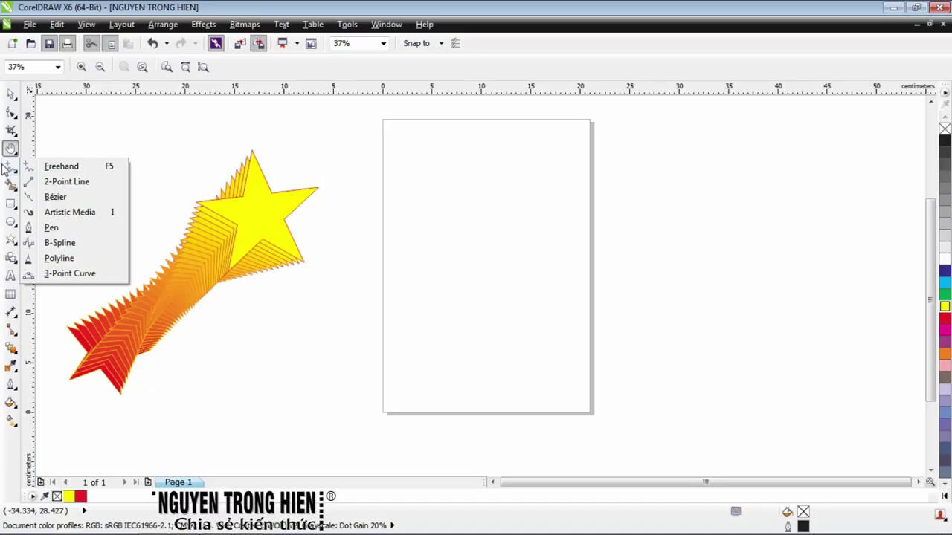
Draw a straight horizontal line from the page's left edge to far past its right side
{"action": "left_click", "coordinate": [50, 227]}
{"action": "left_click", "coordinate": [399, 185]}
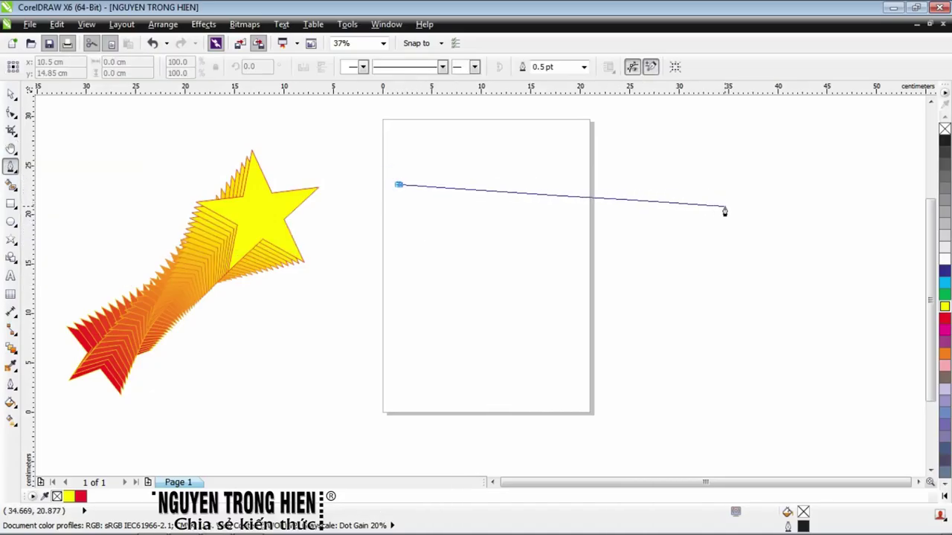
{"action": "left_click", "coordinate": [769, 186], "text": "ctrl"}
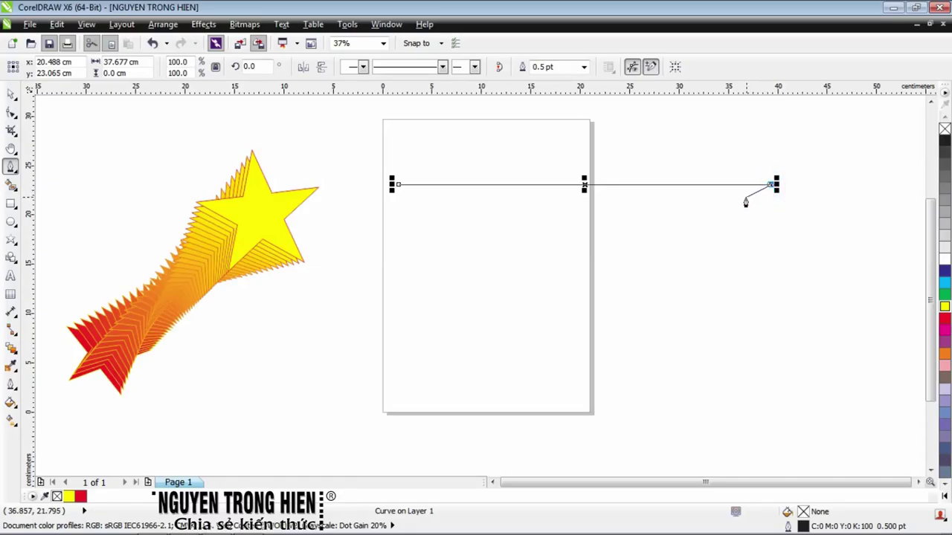
{"action": "left_click", "coordinate": [11, 94]}
Bend the line into an S-curve of about 40.99 × 7.14 cm by dragging its nodes and handles
{"action": "left_click", "coordinate": [11, 111]}
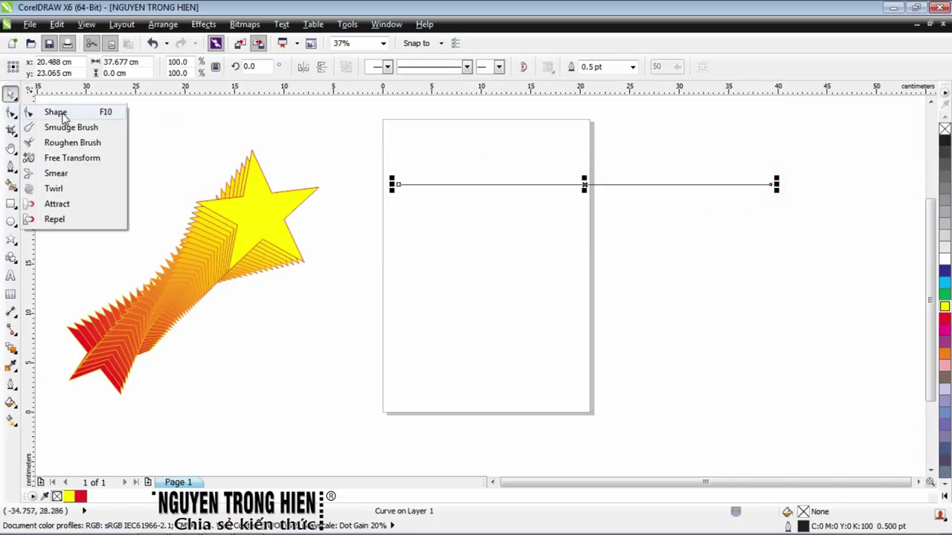
{"action": "left_click", "coordinate": [60, 114]}
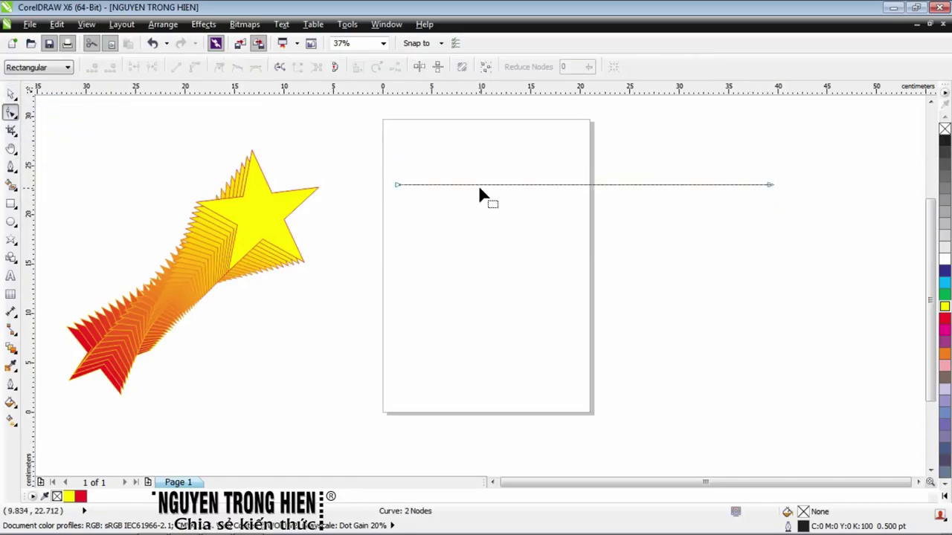
{"action": "left_click", "coordinate": [497, 184]}
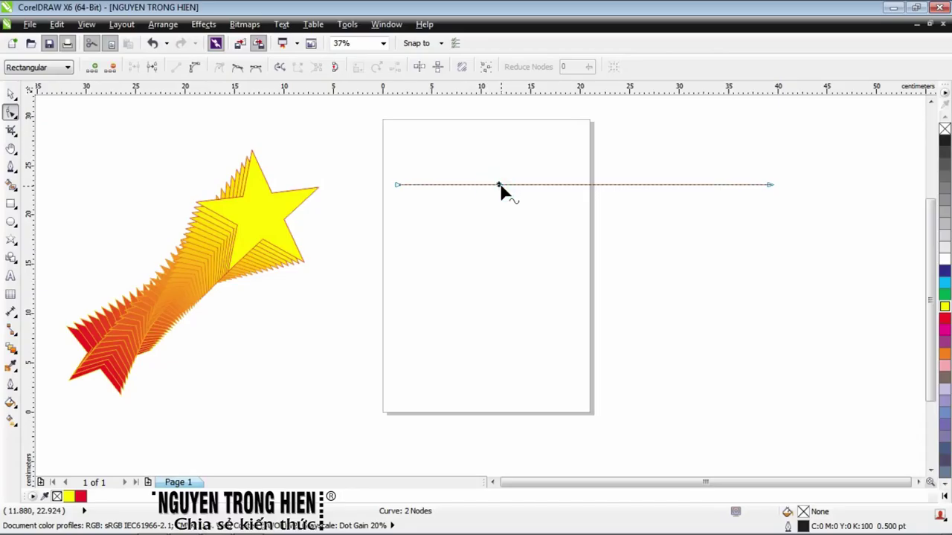
{"action": "left_click", "coordinate": [654, 184]}
{"action": "left_click_drag", "start_coordinate": [500, 185], "coordinate": [650, 302]}
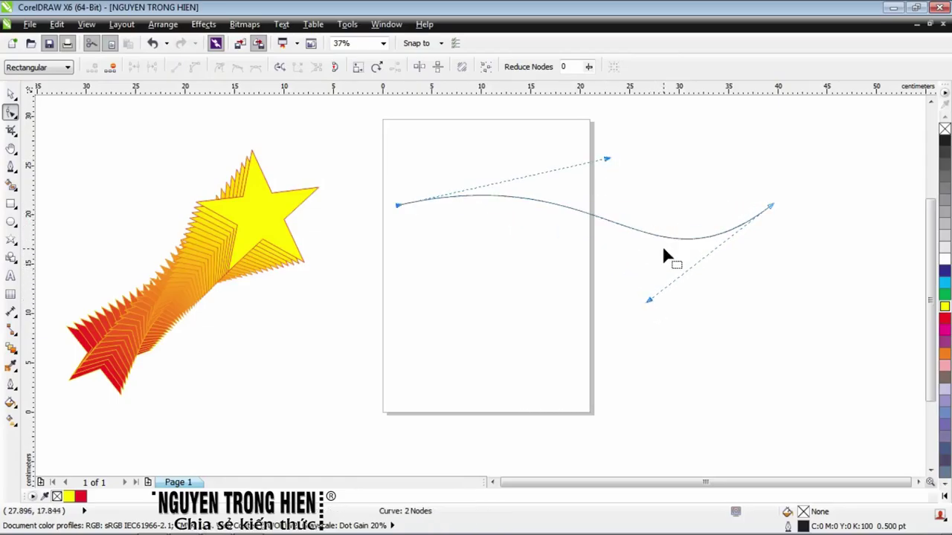
{"action": "left_click_drag", "start_coordinate": [769, 206], "coordinate": [772, 235]}
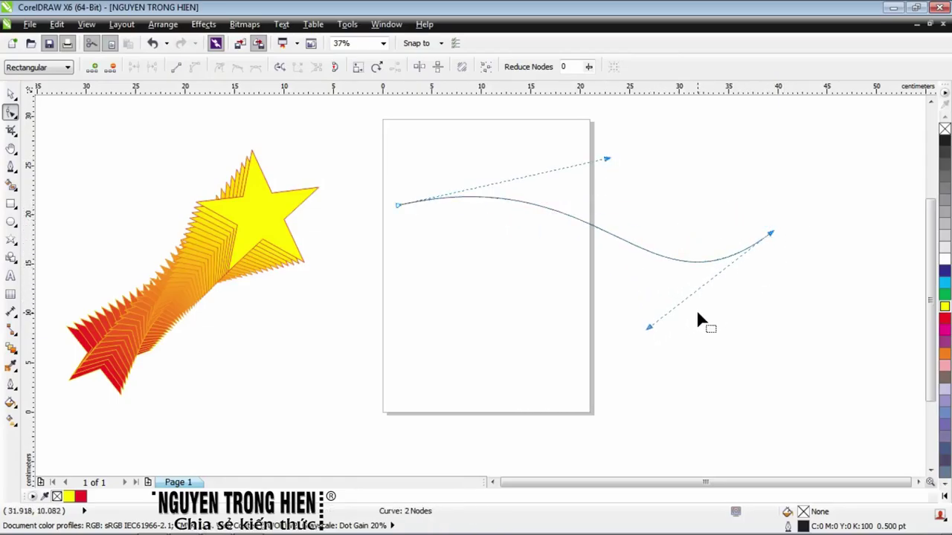
{"action": "left_click_drag", "start_coordinate": [650, 326], "coordinate": [583, 335]}
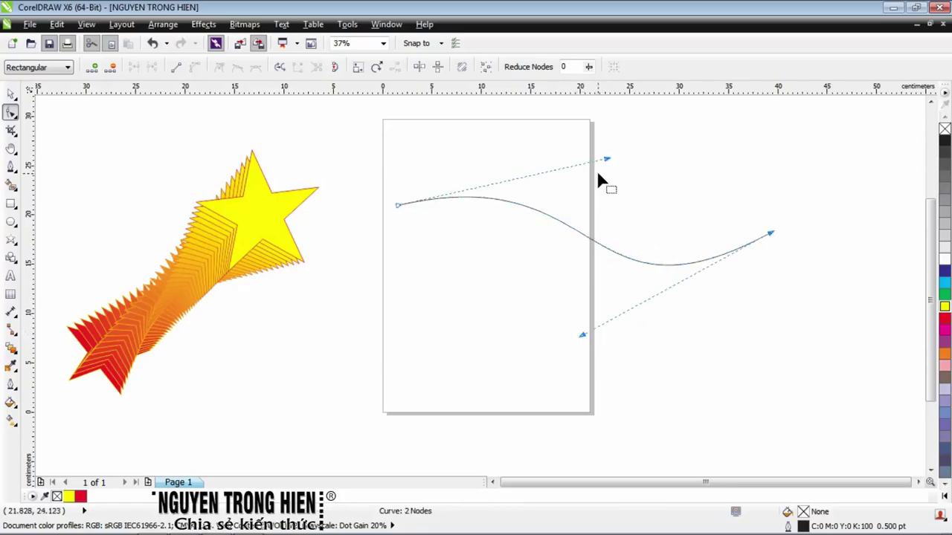
{"action": "left_click_drag", "start_coordinate": [606, 159], "coordinate": [634, 135]}
{"action": "left_click_drag", "start_coordinate": [583, 336], "coordinate": [537, 342]}
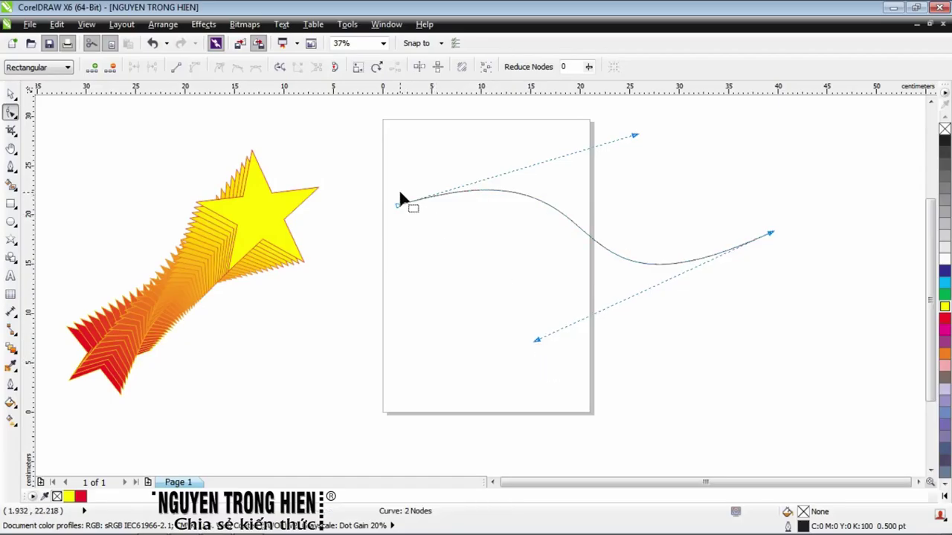
{"action": "left_click_drag", "start_coordinate": [397, 206], "coordinate": [365, 211]}
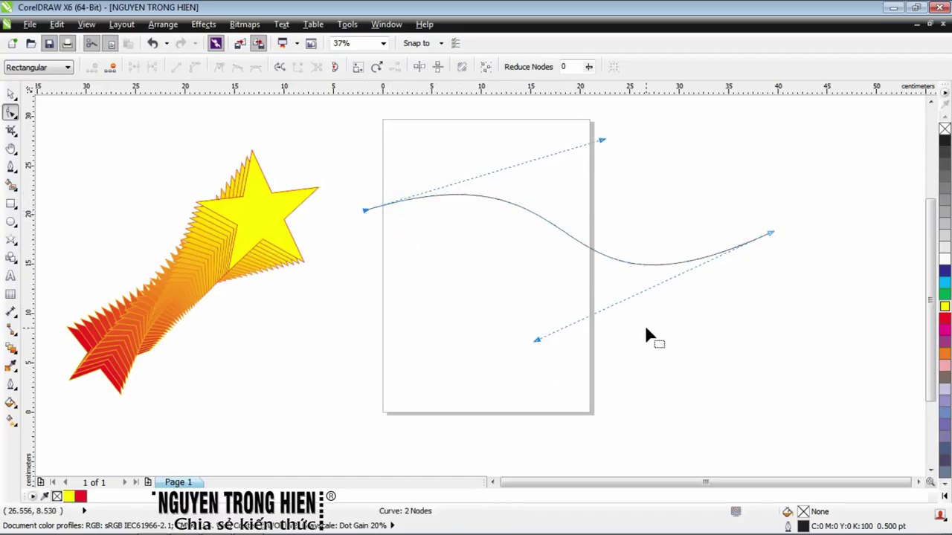
{"action": "left_click", "coordinate": [10, 93]}
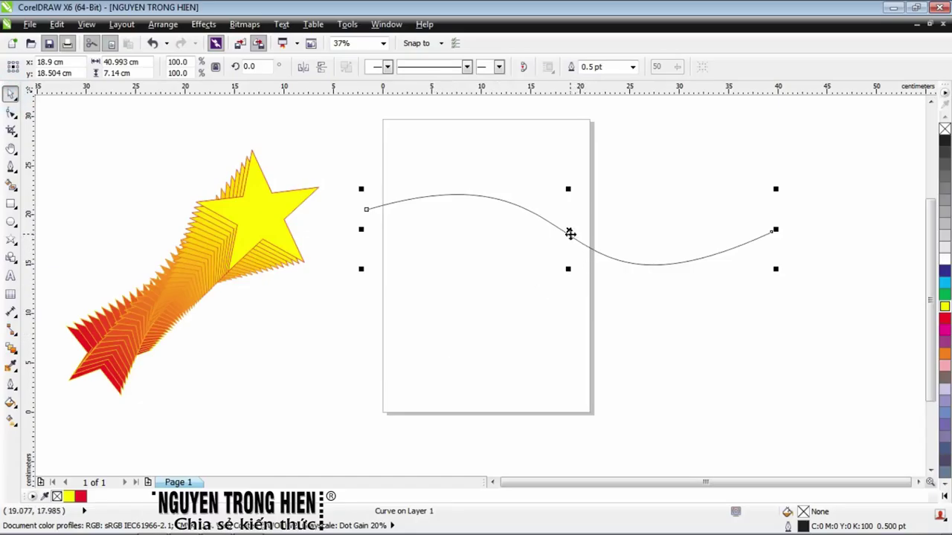
Place a copy of the S-curve below the original and blend the upper curve into it
{"action": "left_click_drag", "start_coordinate": [570, 234], "coordinate": [569, 323]}
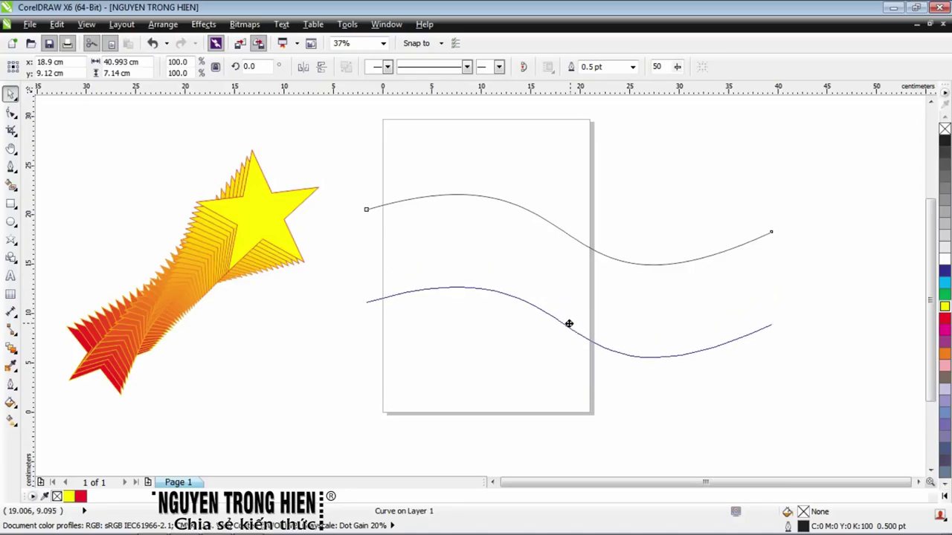
{"action": "left_click_drag", "start_coordinate": [569, 323], "coordinate": [569, 324]}
{"action": "left_click", "coordinate": [610, 313]}
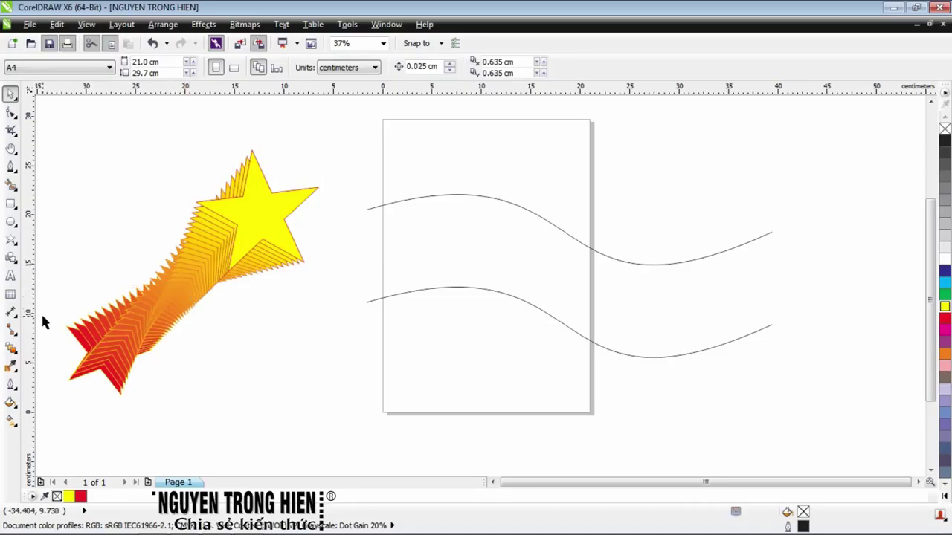
{"action": "left_click", "coordinate": [11, 348]}
{"action": "left_click", "coordinate": [51, 348]}
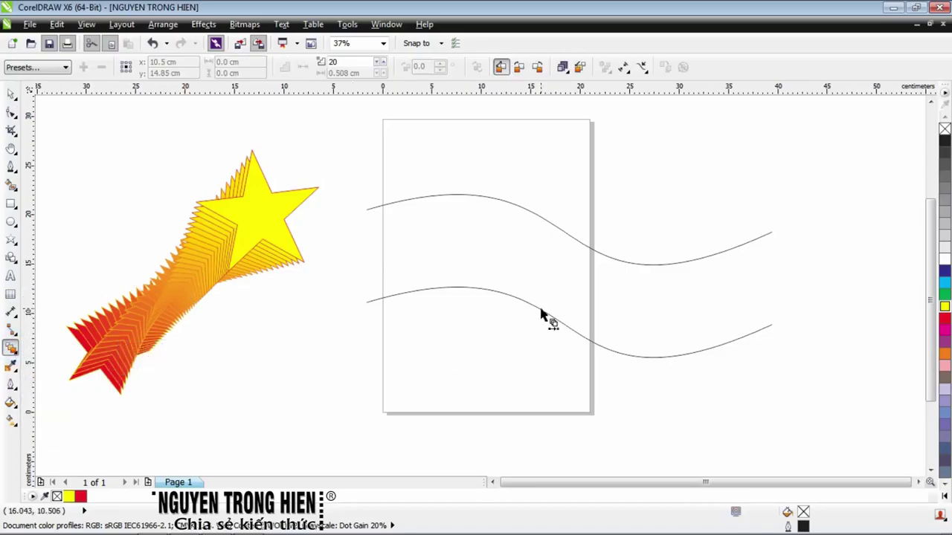
{"action": "left_click_drag", "start_coordinate": [561, 229], "coordinate": [570, 331]}
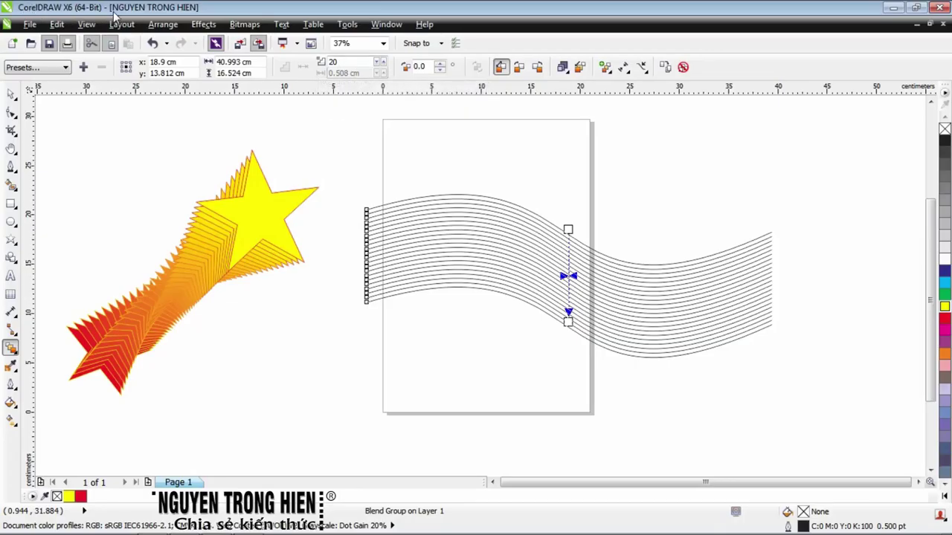
Set the curve blend to 40 steps
{"action": "double_click", "coordinate": [352, 62]}
{"action": "scroll", "coordinate": [444, 231], "scroll_direction": "up", "scroll_amount": 2}
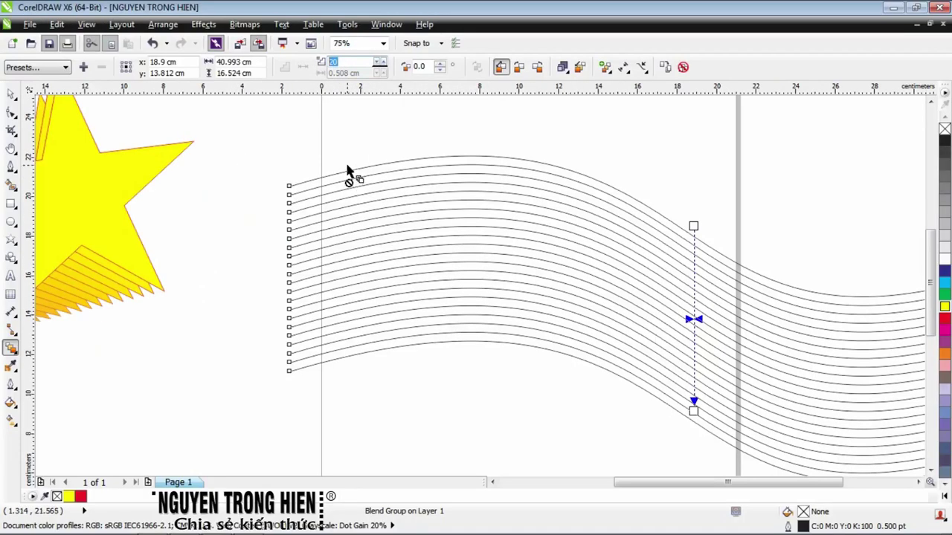
{"action": "double_click", "coordinate": [345, 62]}
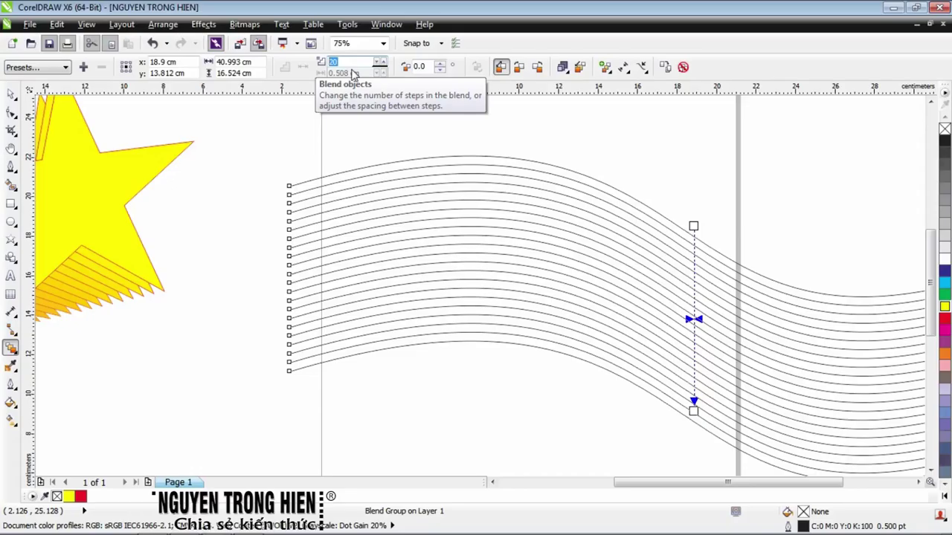
{"action": "type", "text": "35"}
{"action": "key", "text": "Return"}
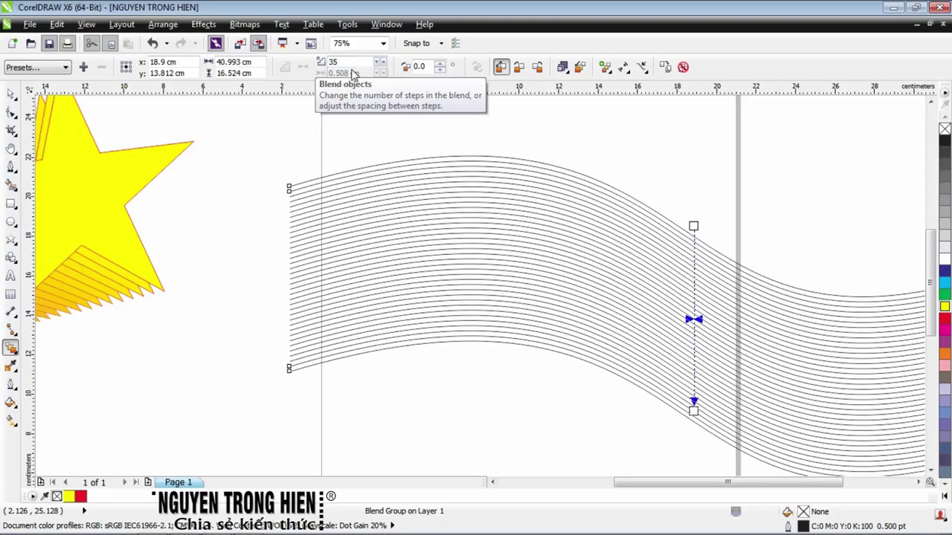
{"action": "double_click", "coordinate": [340, 62]}
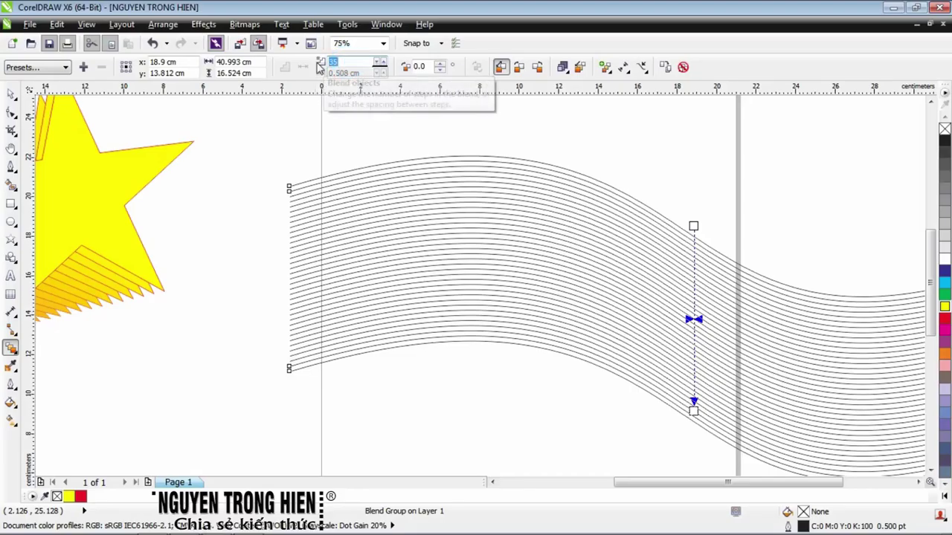
{"action": "type", "text": "40"}
{"action": "key", "text": "Return"}
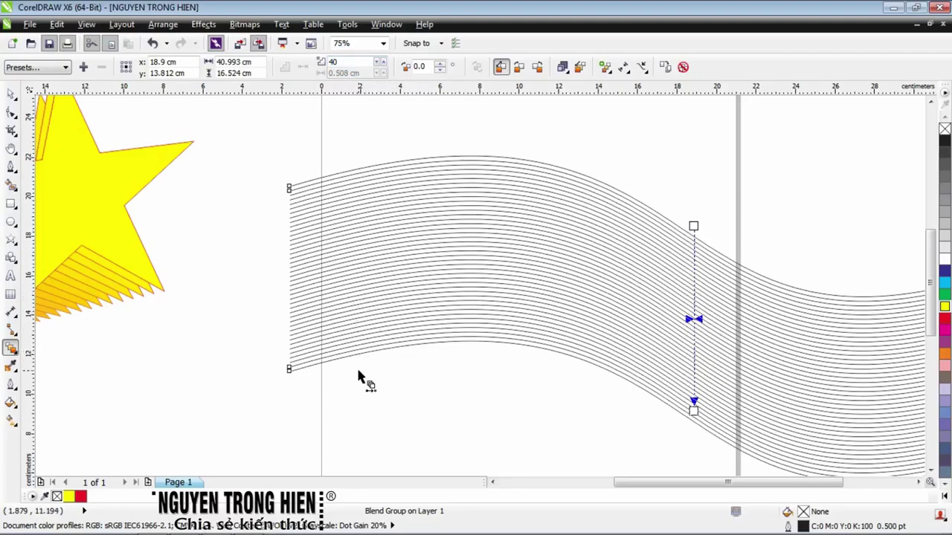
{"action": "key", "text": "space"}
Give the blend's top control curve a yellow outline and its bottom control curve a red outline
{"action": "left_click", "coordinate": [224, 134]}
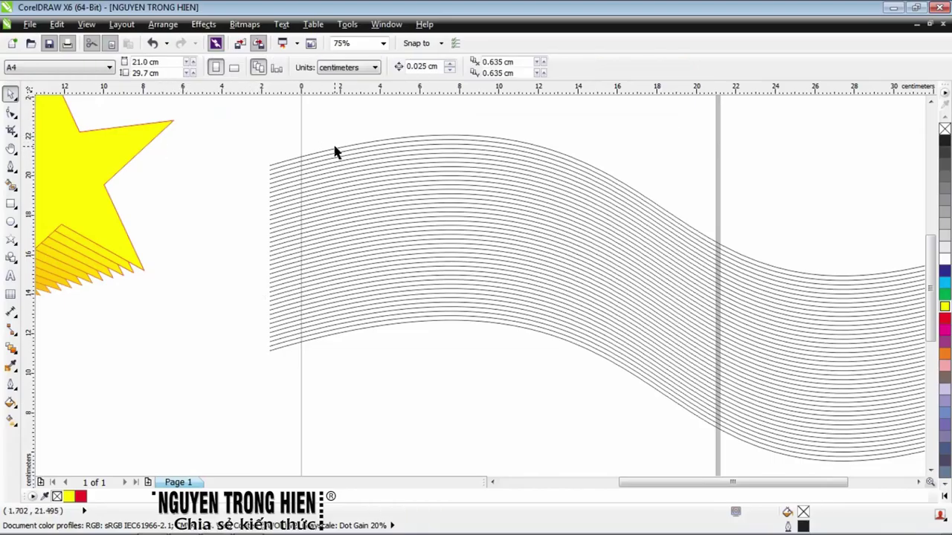
{"action": "scroll", "coordinate": [261, 149], "scroll_direction": "up", "scroll_amount": 2}
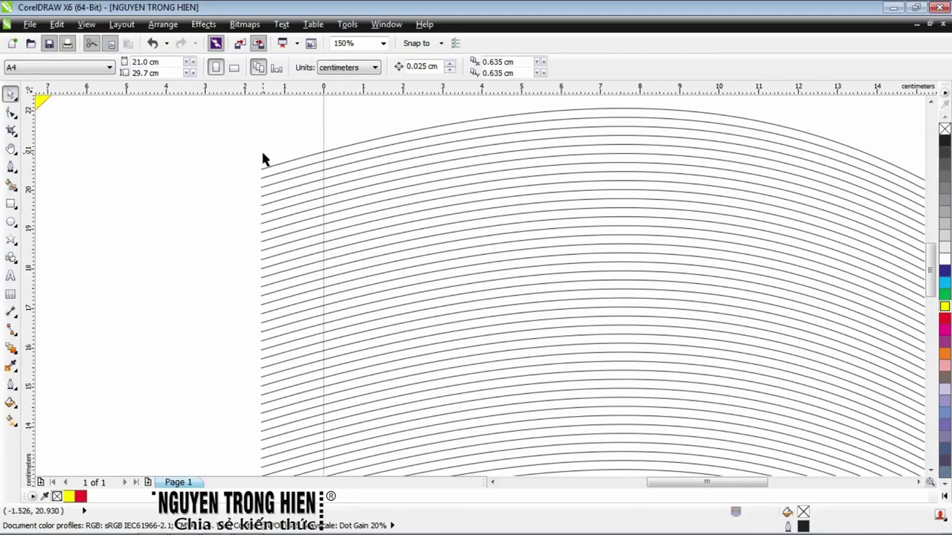
{"action": "left_click", "coordinate": [261, 186]}
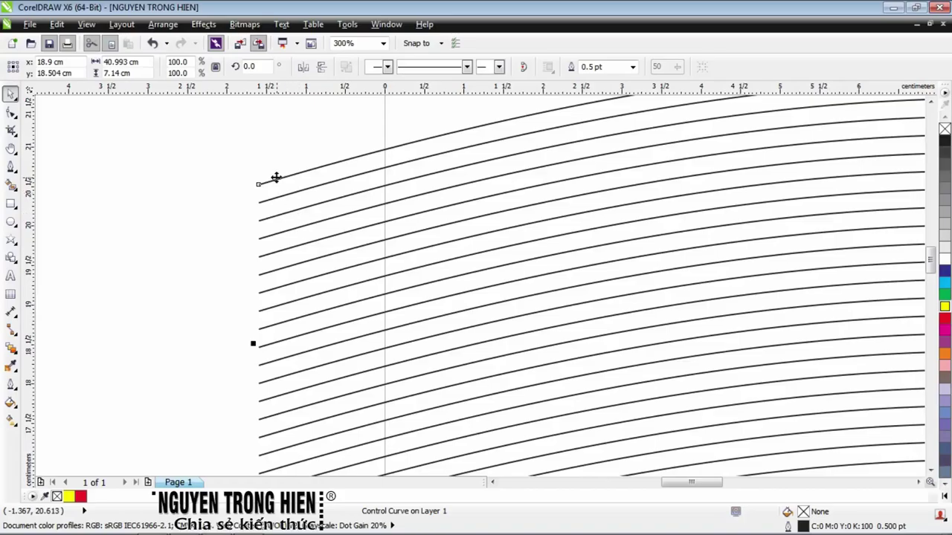
{"action": "scroll", "coordinate": [285, 196], "scroll_direction": "down", "scroll_amount": 2}
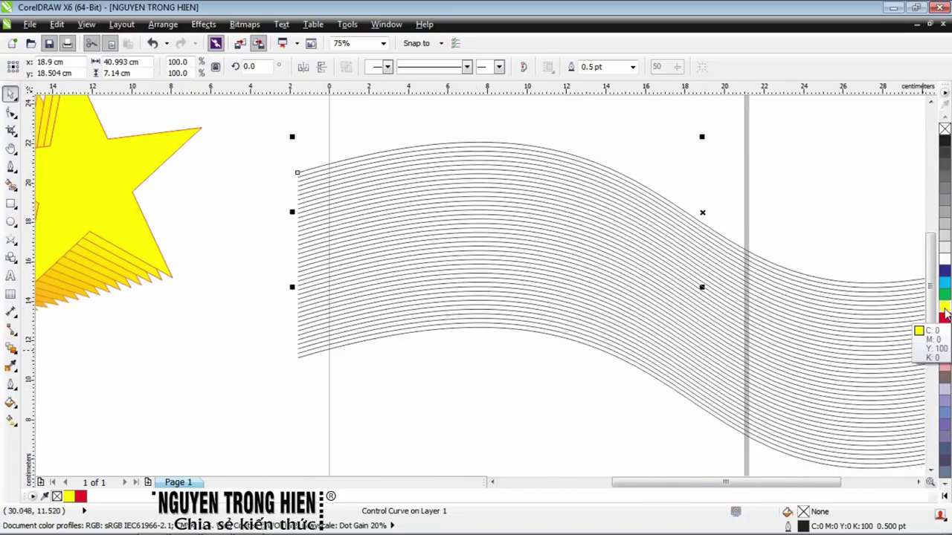
{"action": "right_click", "coordinate": [945, 311]}
{"action": "left_click", "coordinate": [305, 383]}
{"action": "scroll", "coordinate": [299, 365], "scroll_direction": "up", "scroll_amount": 1}
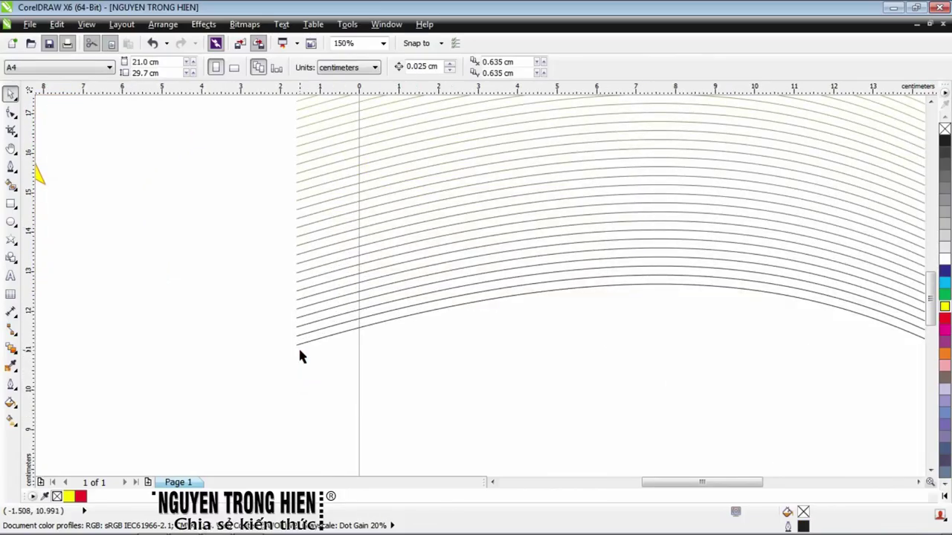
{"action": "left_click", "coordinate": [297, 343]}
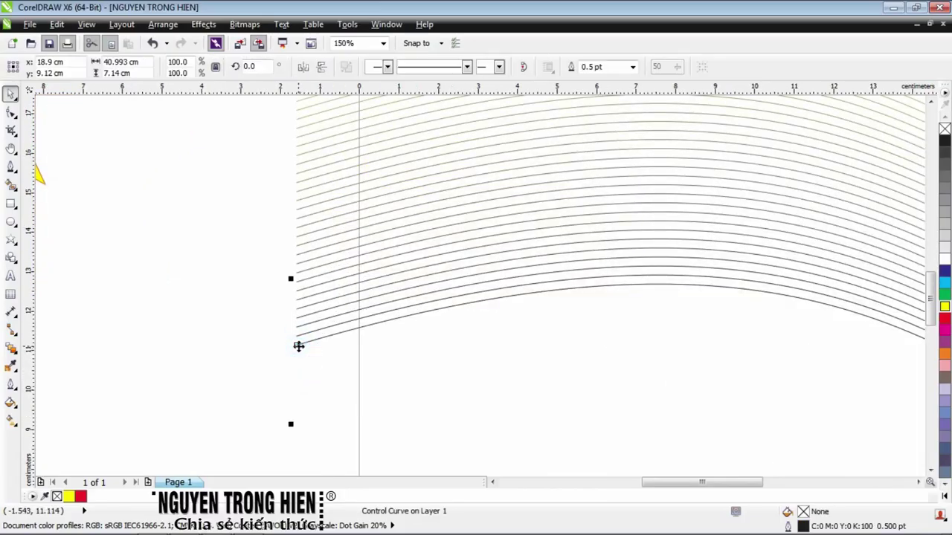
{"action": "scroll", "coordinate": [577, 343], "scroll_direction": "down", "scroll_amount": 1}
{"action": "right_click", "coordinate": [944, 319]}
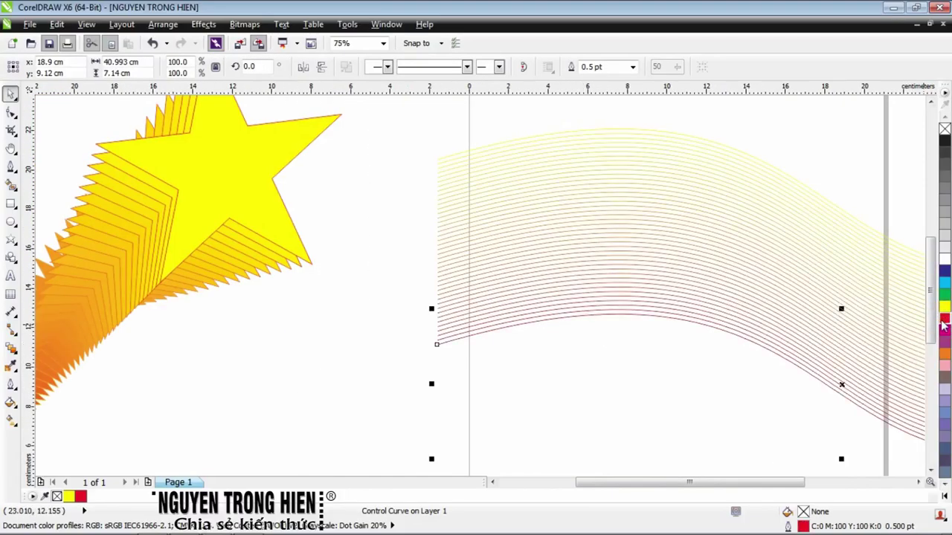
{"action": "scroll", "coordinate": [695, 323], "scroll_direction": "down", "scroll_amount": 1}
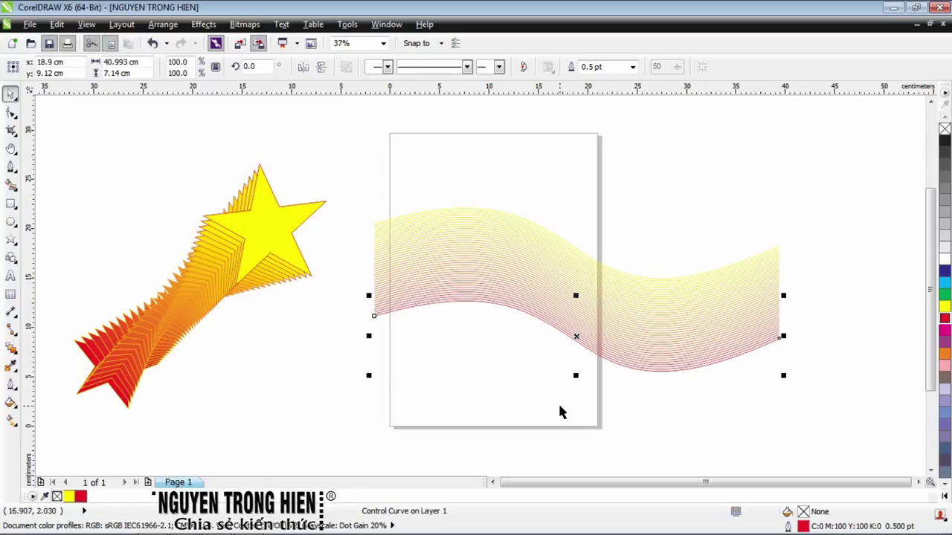
Rotate the blend's control curve to twist the yellow-red lines into a pinched, crossing fan
{"action": "left_click", "coordinate": [635, 438]}
{"action": "left_click", "coordinate": [576, 336]}
{"action": "left_click", "coordinate": [576, 337]}
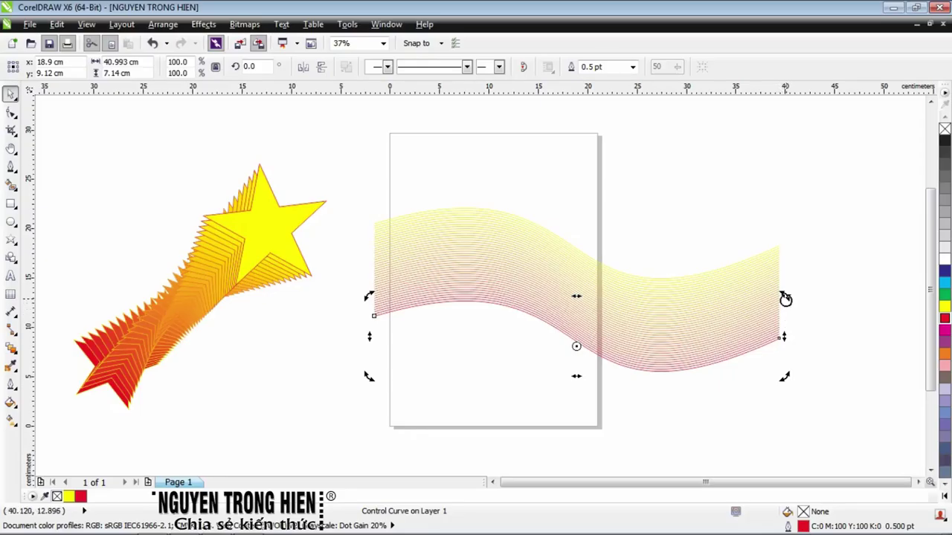
{"action": "left_click_drag", "start_coordinate": [786, 298], "coordinate": [681, 159]}
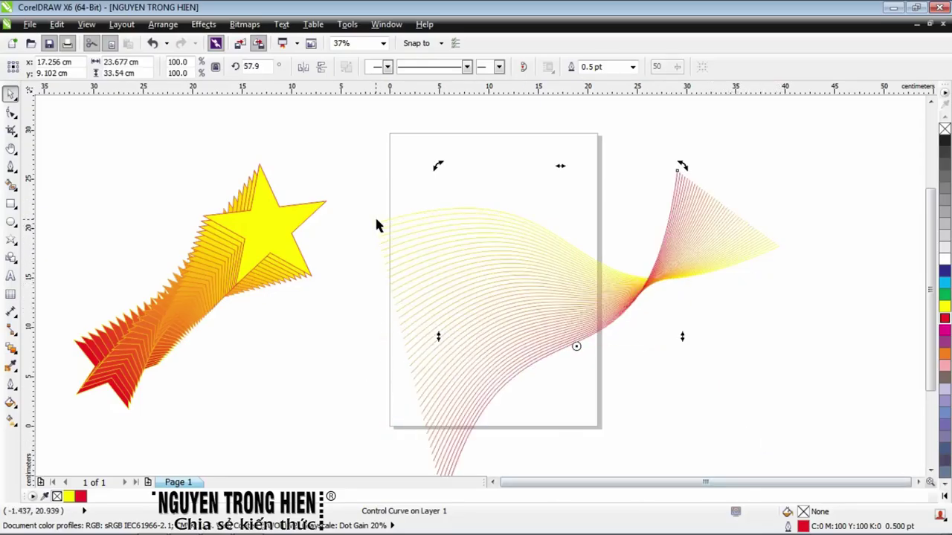
{"action": "left_click", "coordinate": [571, 349]}
{"action": "left_click", "coordinate": [551, 354]}
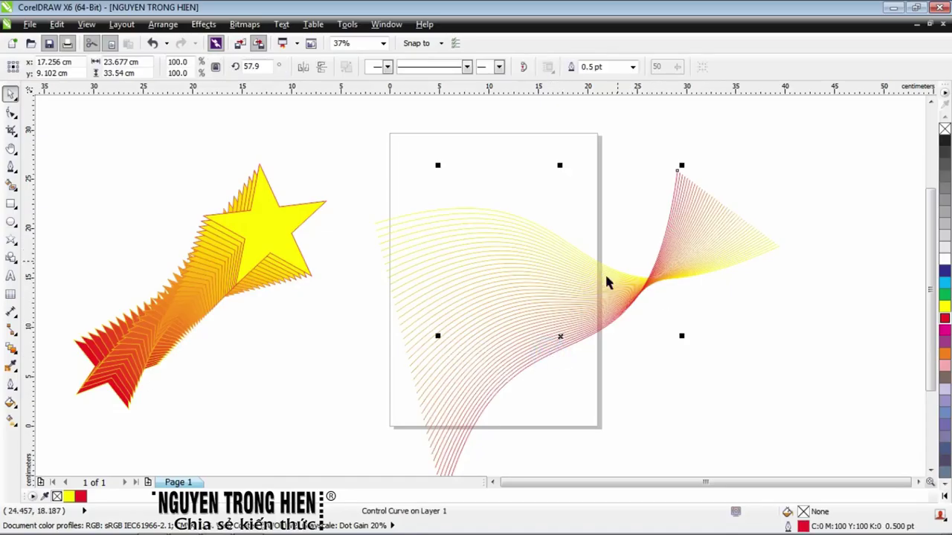
{"action": "left_click", "coordinate": [557, 336]}
{"action": "left_click_drag", "start_coordinate": [681, 164], "coordinate": [610, 142]}
{"action": "key", "text": "ctrl+z"}
{"action": "left_click", "coordinate": [573, 246]}
{"action": "left_click_drag", "start_coordinate": [367, 203], "coordinate": [361, 223]}
{"action": "left_click", "coordinate": [485, 357]}
Move the twisted blend down-left so it overlaps the page's lower-left corner, then zoom out
{"action": "left_click", "coordinate": [821, 268]}
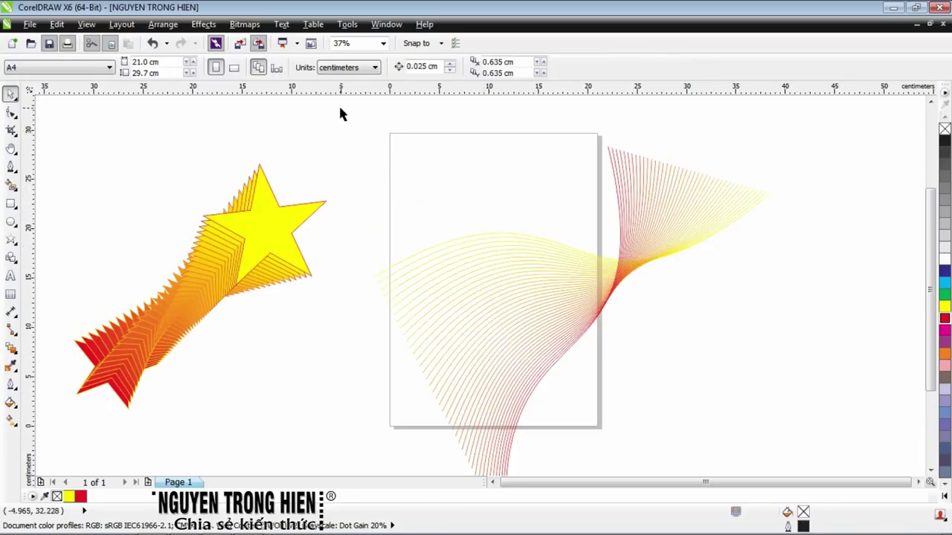
{"action": "scroll", "coordinate": [804, 487], "scroll_direction": "down", "scroll_amount": 2}
{"action": "scroll", "coordinate": [803, 487], "scroll_direction": "down", "scroll_amount": 1}
{"action": "left_click", "coordinate": [372, 187]}
{"action": "left_click_drag", "start_coordinate": [372, 187], "coordinate": [216, 270]}
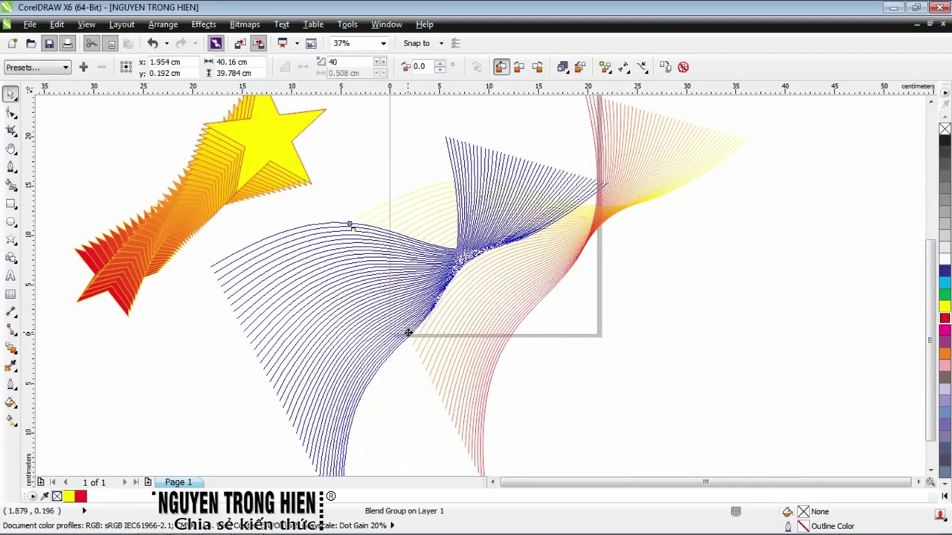
{"action": "left_click", "coordinate": [673, 292]}
{"action": "scroll", "coordinate": [570, 307], "scroll_direction": "down", "scroll_amount": 1}
{"action": "scroll", "coordinate": [573, 306], "scroll_direction": "up", "scroll_amount": 1}
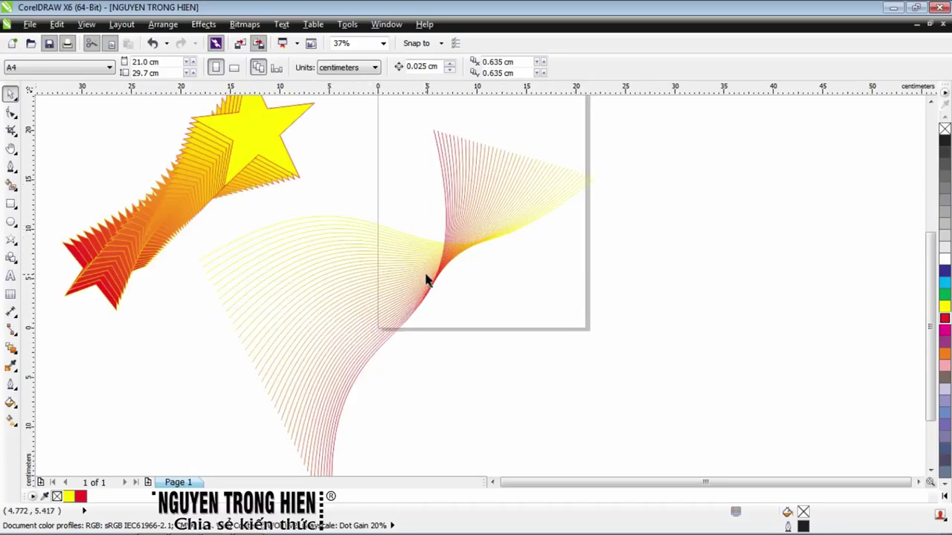
{"action": "scroll", "coordinate": [428, 279], "scroll_direction": "down", "scroll_amount": 1}
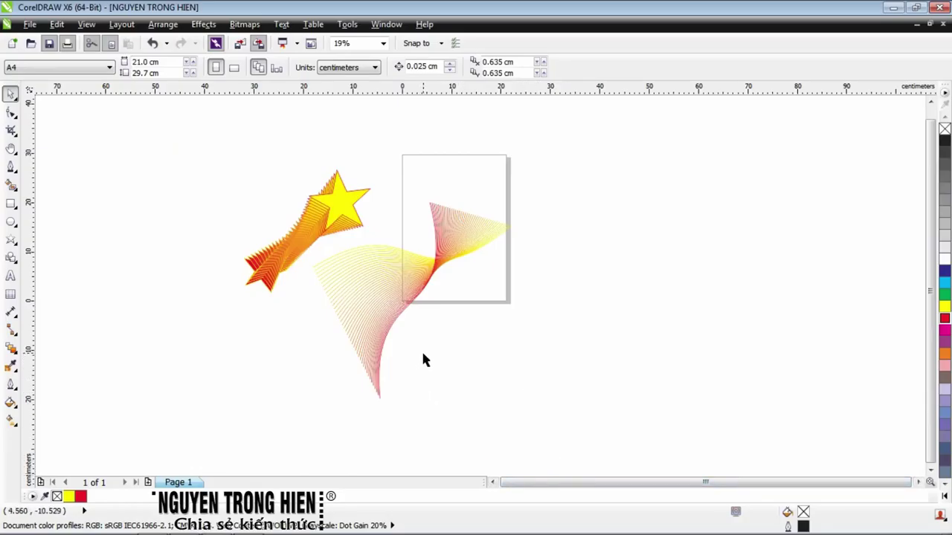
{"action": "scroll", "coordinate": [506, 362], "scroll_direction": "up", "scroll_amount": 1}
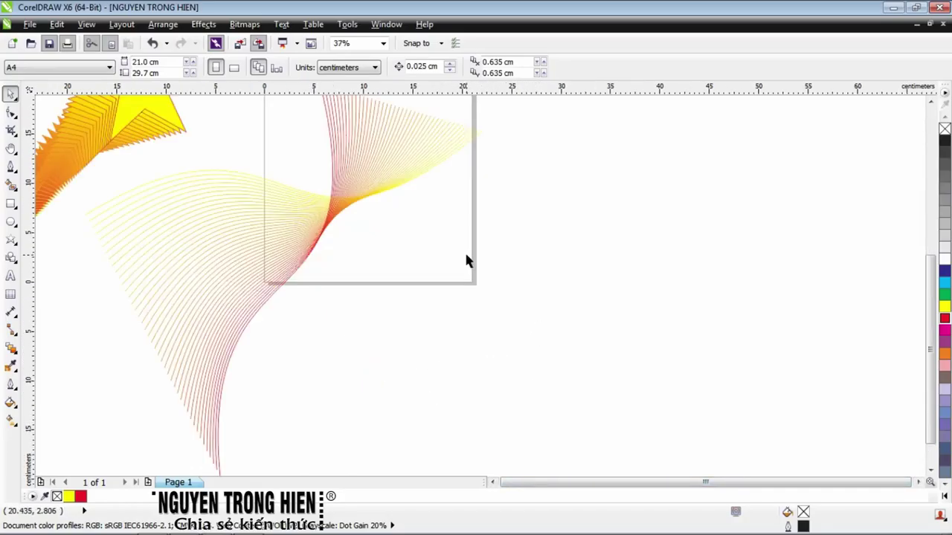
{"action": "scroll", "coordinate": [467, 260], "scroll_direction": "down", "scroll_amount": 1}
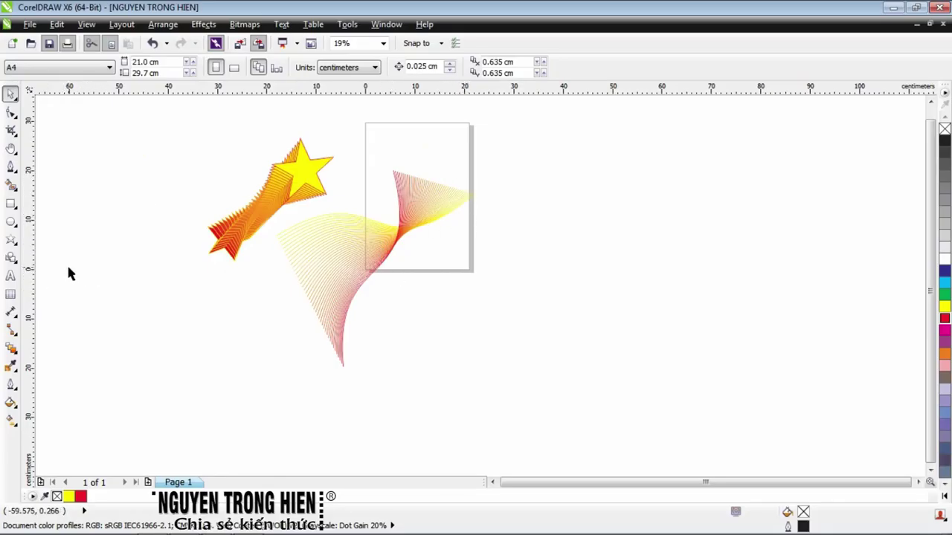
Draw a straight vertical line to the right of the page with the Pen tool
{"action": "left_click", "coordinate": [12, 168]}
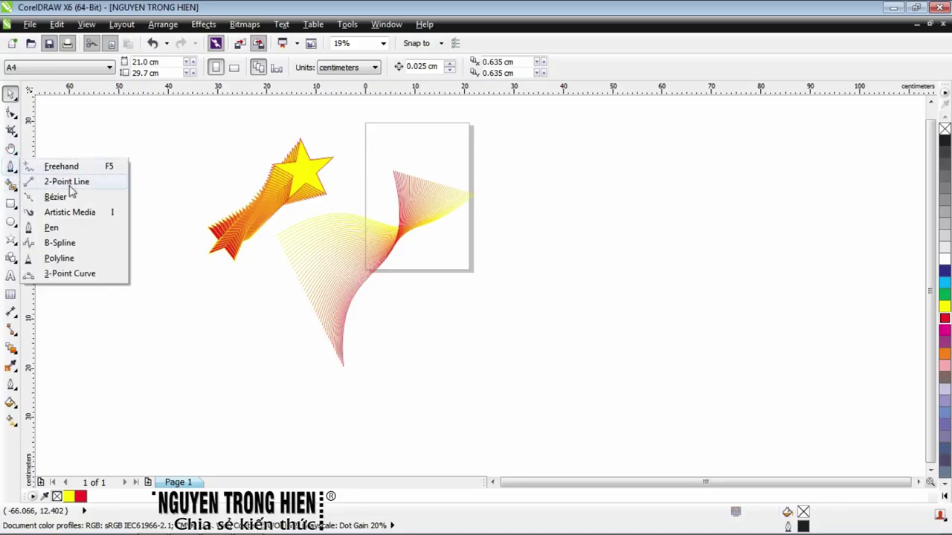
{"action": "left_click", "coordinate": [52, 228]}
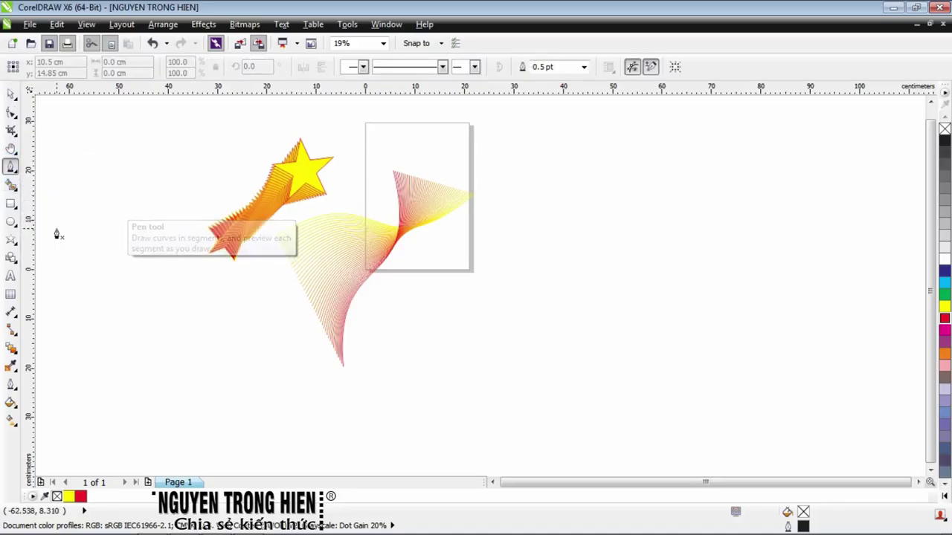
{"action": "left_click", "coordinate": [662, 172]}
{"action": "left_click", "coordinate": [662, 394]}
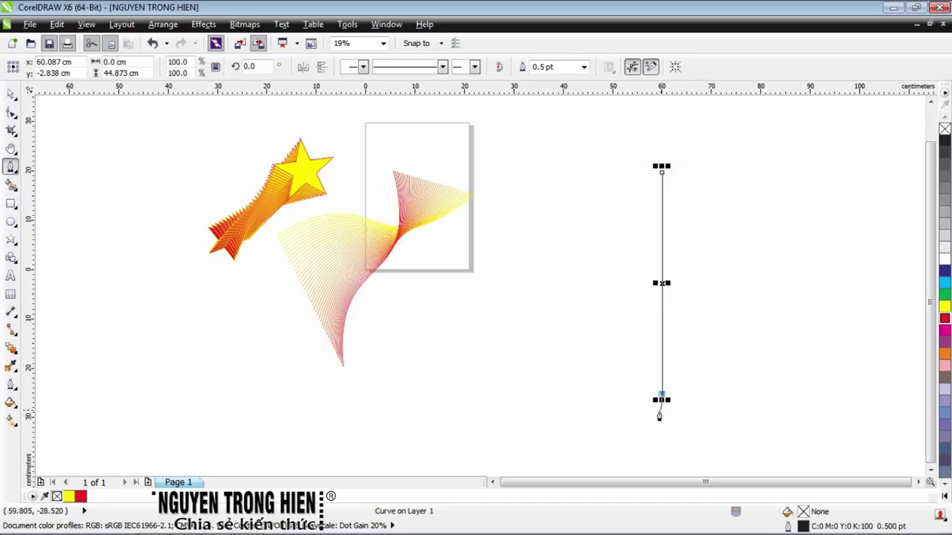
{"action": "key", "text": "space"}
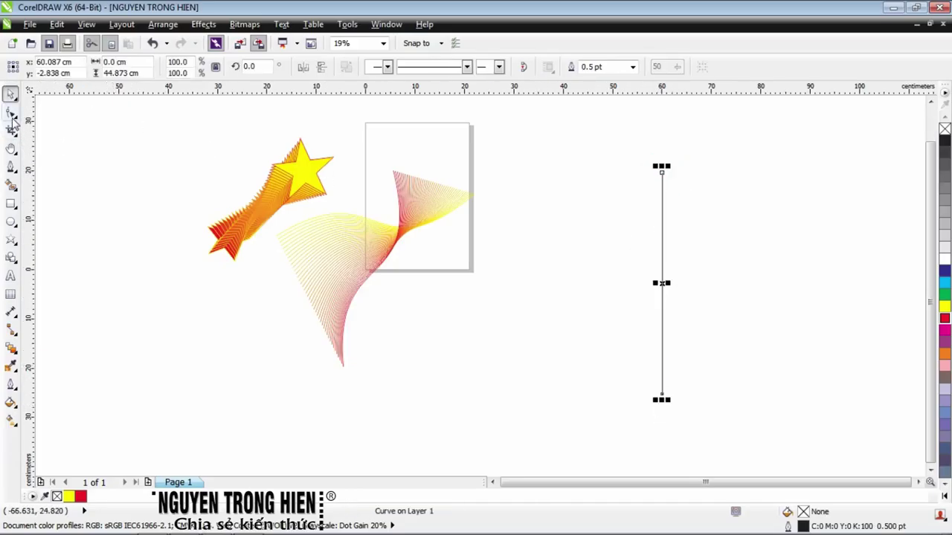
Convert the line to a curve and bend it into an S shape
{"action": "left_click", "coordinate": [13, 119]}
{"action": "left_click", "coordinate": [56, 113]}
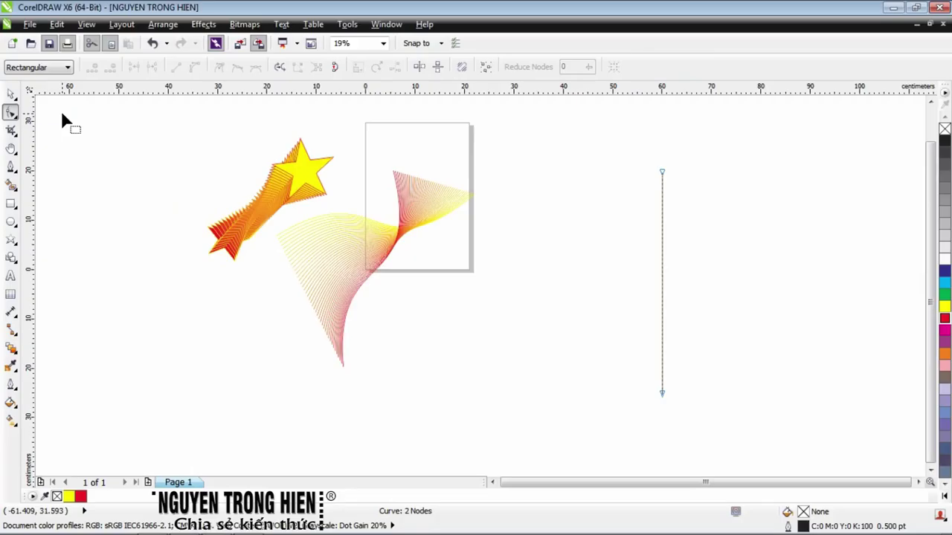
{"action": "left_click", "coordinate": [662, 263]}
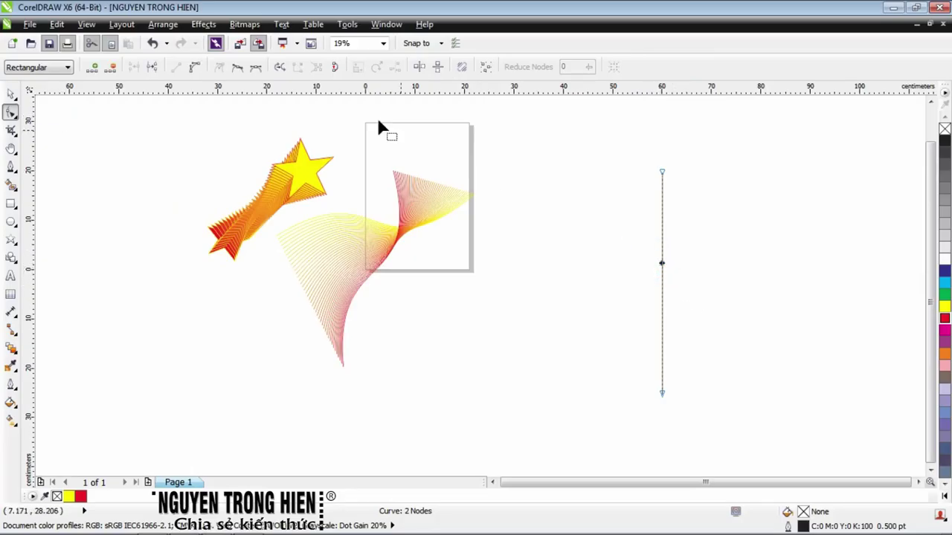
{"action": "left_click", "coordinate": [195, 68]}
{"action": "left_click_drag", "start_coordinate": [661, 246], "coordinate": [616, 241]}
{"action": "left_click_drag", "start_coordinate": [661, 322], "coordinate": [685, 285]}
Refine the S-curve by repositioning its ends and widening both bends
{"action": "left_click_drag", "start_coordinate": [662, 394], "coordinate": [632, 390]}
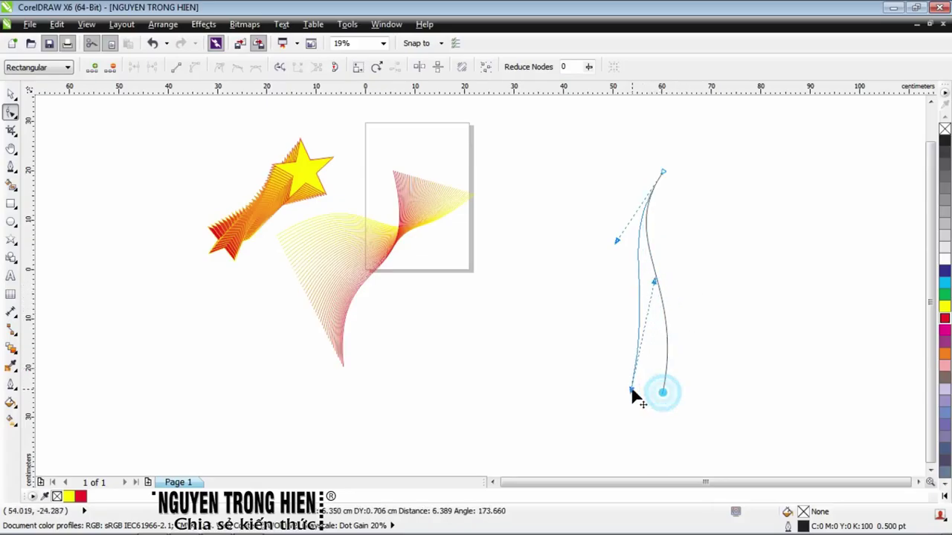
{"action": "left_click_drag", "start_coordinate": [654, 279], "coordinate": [701, 335]}
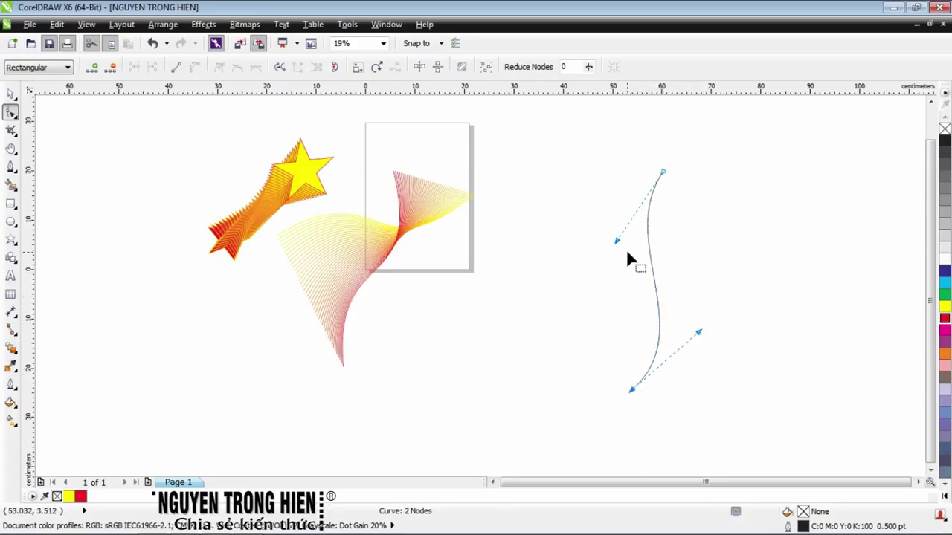
{"action": "left_click_drag", "start_coordinate": [617, 241], "coordinate": [596, 265]}
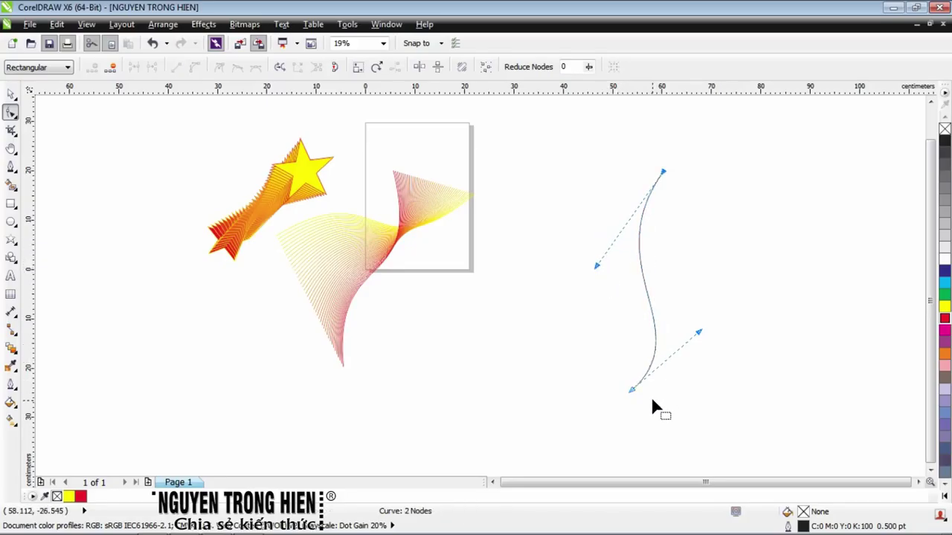
{"action": "left_click_drag", "start_coordinate": [632, 391], "coordinate": [635, 405]}
{"action": "left_click_drag", "start_coordinate": [701, 348], "coordinate": [761, 307]}
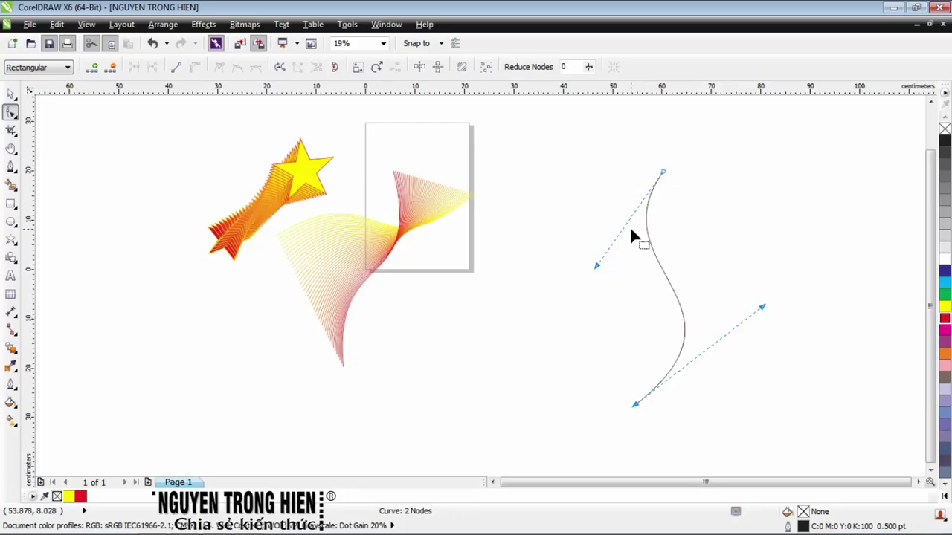
{"action": "left_click_drag", "start_coordinate": [663, 171], "coordinate": [705, 151]}
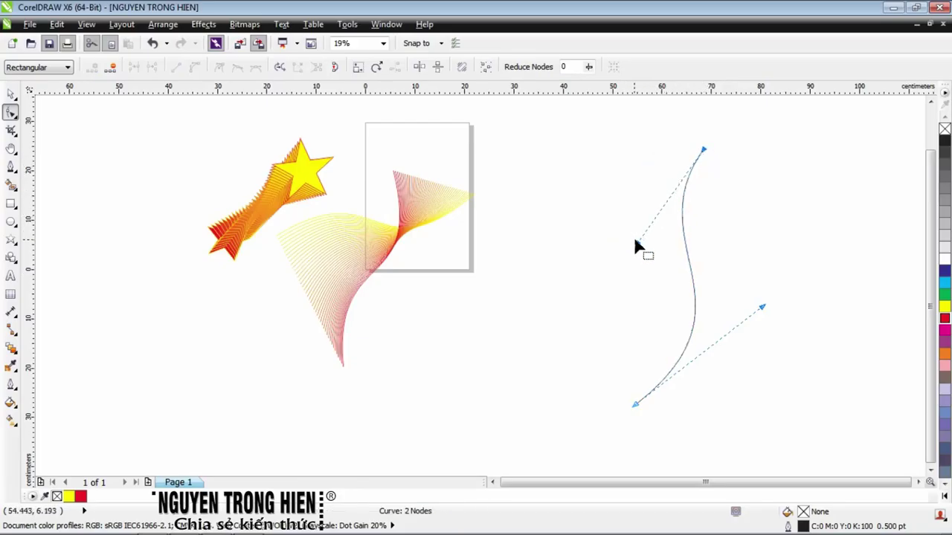
{"action": "left_click_drag", "start_coordinate": [637, 245], "coordinate": [532, 261]}
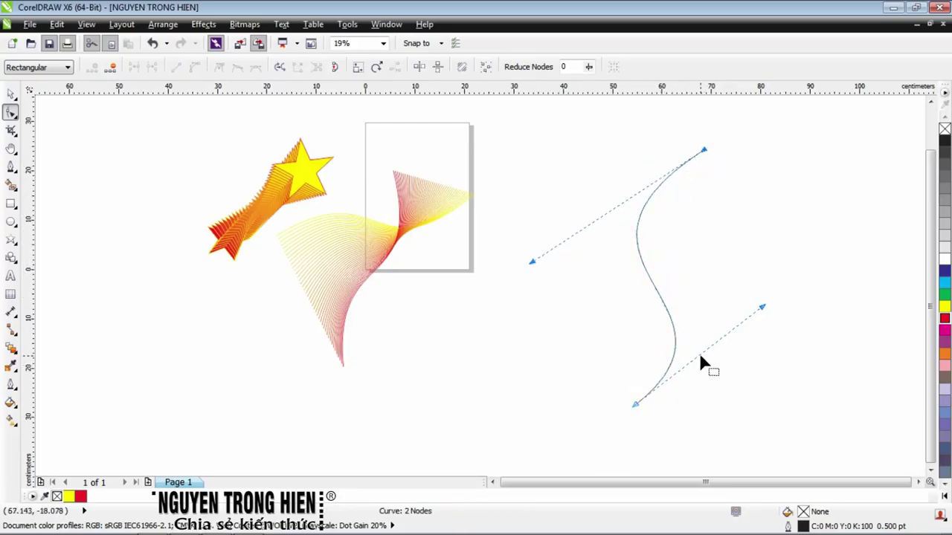
{"action": "left_click_drag", "start_coordinate": [762, 316], "coordinate": [839, 260]}
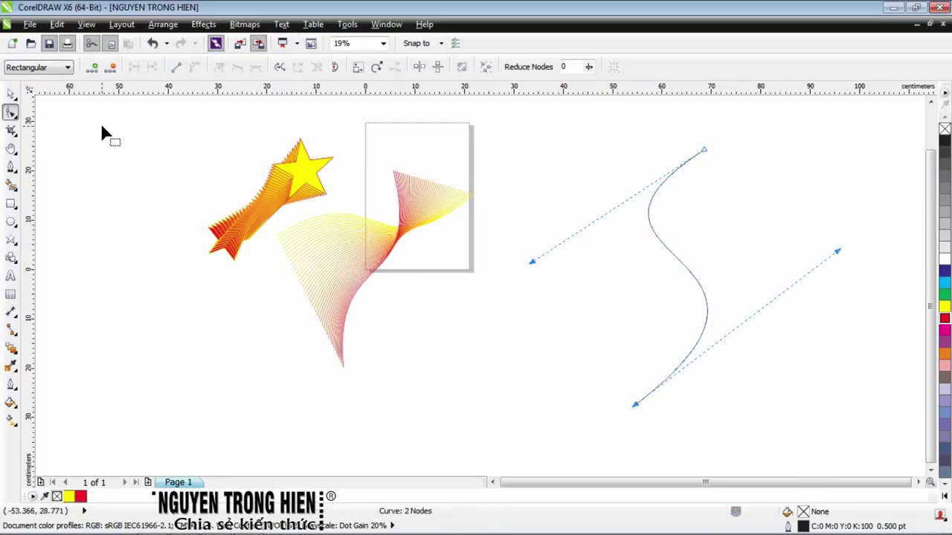
Add a node at the middle of the S-curve and adjust its control handles
{"action": "left_click", "coordinate": [93, 67]}
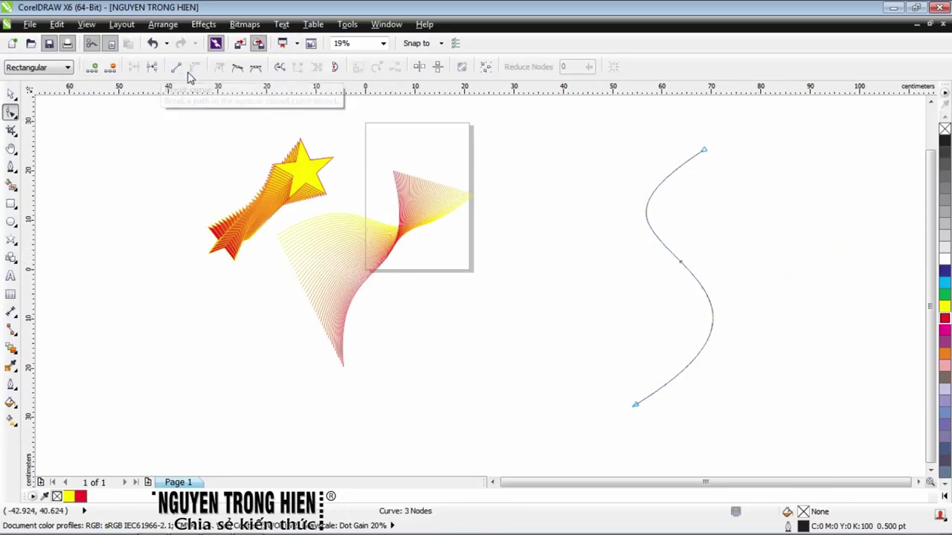
{"action": "left_click", "coordinate": [256, 67]}
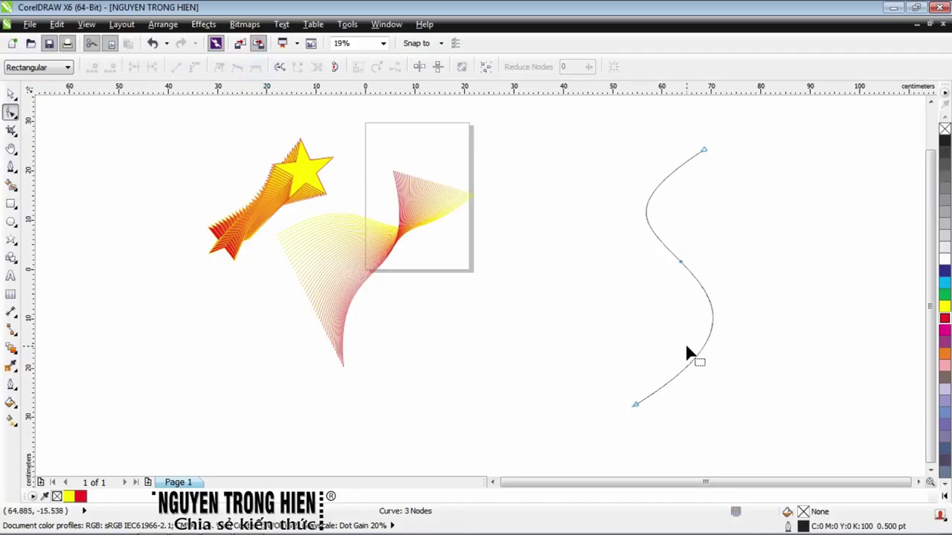
{"action": "left_click", "coordinate": [707, 341]}
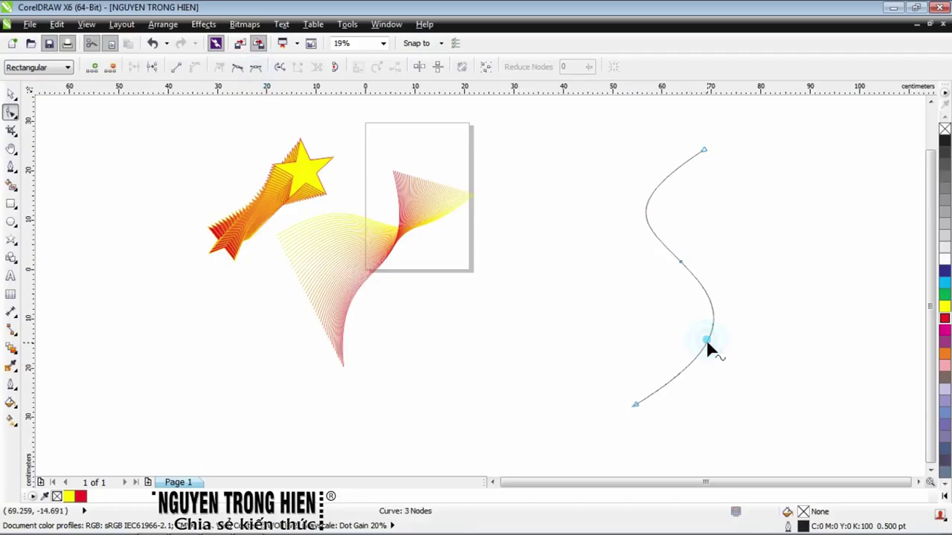
{"action": "left_click", "coordinate": [680, 265]}
{"action": "left_click_drag", "start_coordinate": [685, 265], "coordinate": [737, 320]}
{"action": "left_click_drag", "start_coordinate": [620, 208], "coordinate": [614, 196]}
{"action": "left_click_drag", "start_coordinate": [684, 271], "coordinate": [690, 275]}
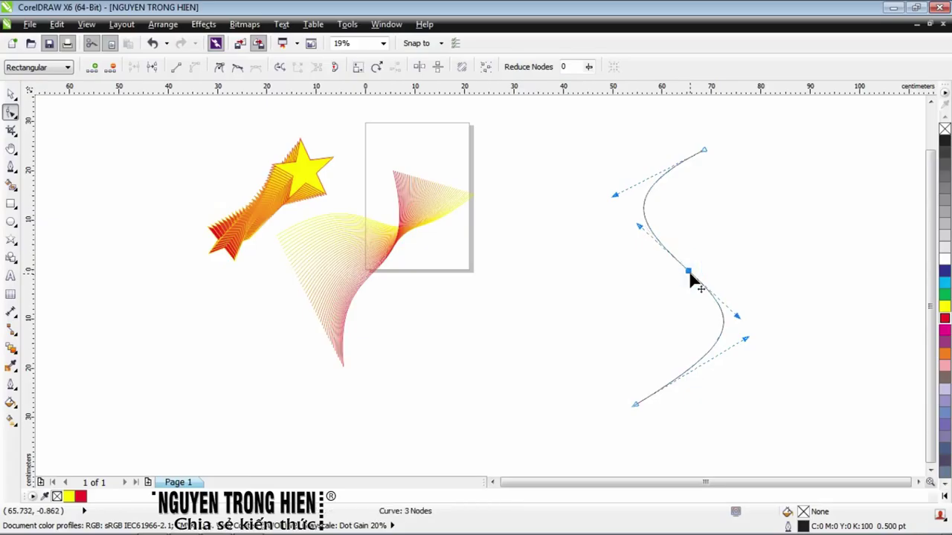
Raise the top end, lower the bottom end and widen the bends into a taller, rounder S
{"action": "left_click_drag", "start_coordinate": [705, 151], "coordinate": [698, 128]}
{"action": "left_click_drag", "start_coordinate": [611, 172], "coordinate": [590, 193]}
{"action": "left_click", "coordinate": [639, 225]}
{"action": "mouse_move", "coordinate": [639, 226]}
{"action": "left_mouse_down"}
{"action": "mouse_move", "coordinate": [620, 245]}
{"action": "mouse_move", "coordinate": [633, 242]}
{"action": "left_mouse_up"}
{"action": "left_click_drag", "start_coordinate": [632, 405], "coordinate": [631, 442]}
{"action": "left_click_drag", "start_coordinate": [698, 129], "coordinate": [707, 129]}
{"action": "left_click_drag", "start_coordinate": [599, 197], "coordinate": [566, 196]}
{"action": "left_click", "coordinate": [687, 271]}
{"action": "left_click_drag", "start_coordinate": [691, 280], "coordinate": [691, 301]}
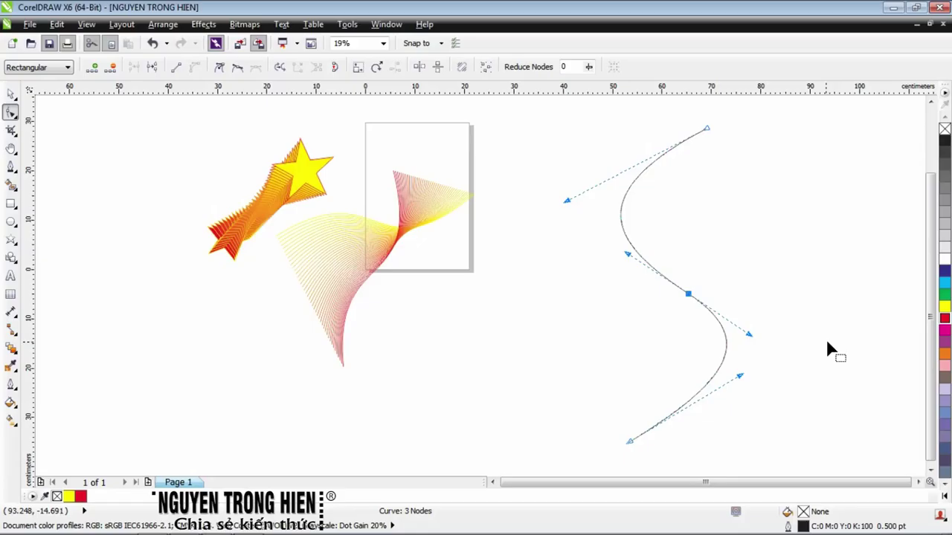
{"action": "left_click", "coordinate": [11, 93]}
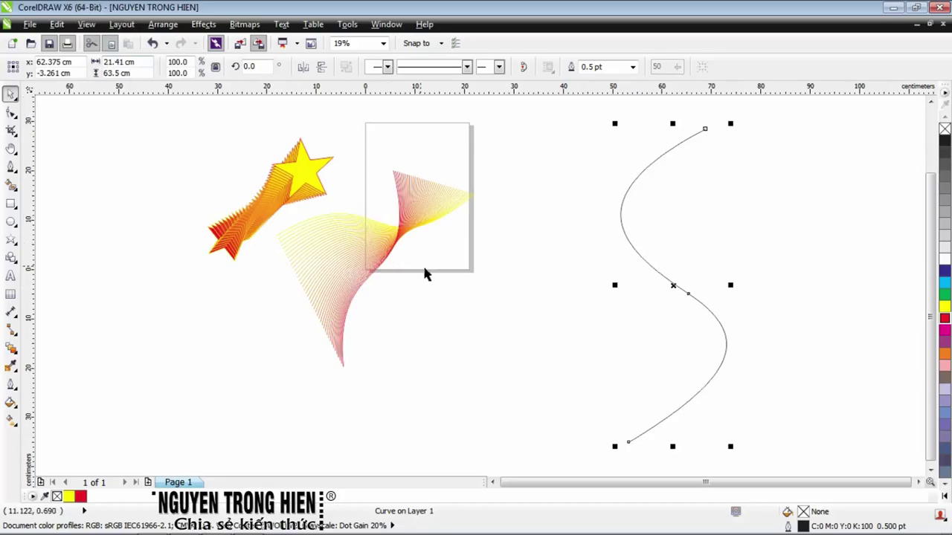
Duplicate the S-curve beside the original and mirror the copy horizontally so the two cross
{"action": "left_click_drag", "start_coordinate": [674, 284], "coordinate": [704, 288]}
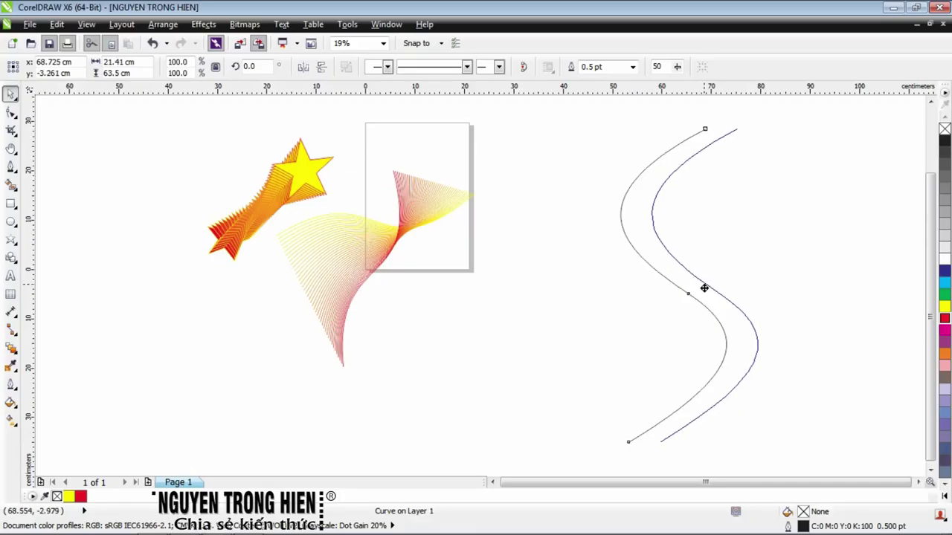
{"action": "left_click_drag", "start_coordinate": [704, 288], "coordinate": [705, 288]}
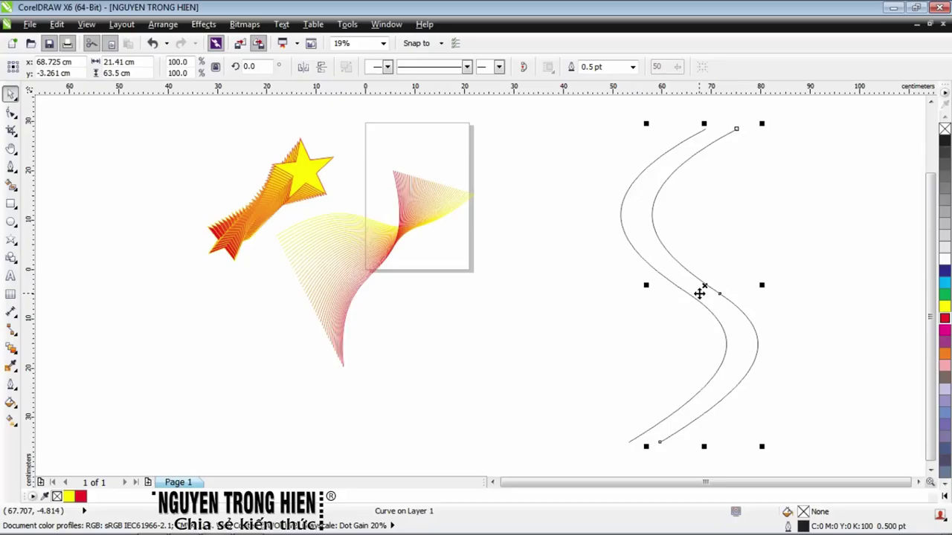
{"action": "left_click", "coordinate": [303, 67]}
{"action": "mouse_move", "coordinate": [593, 532]}
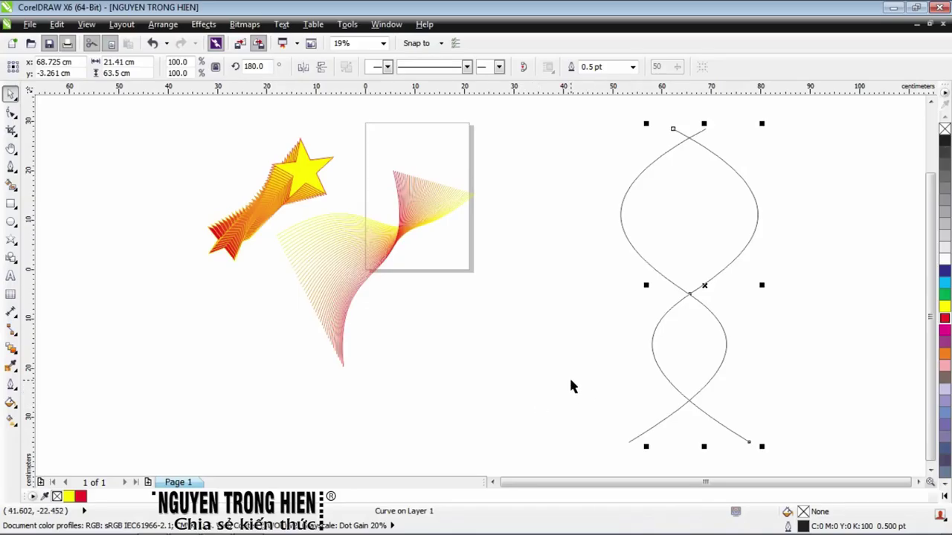
{"action": "left_click", "coordinate": [566, 216]}
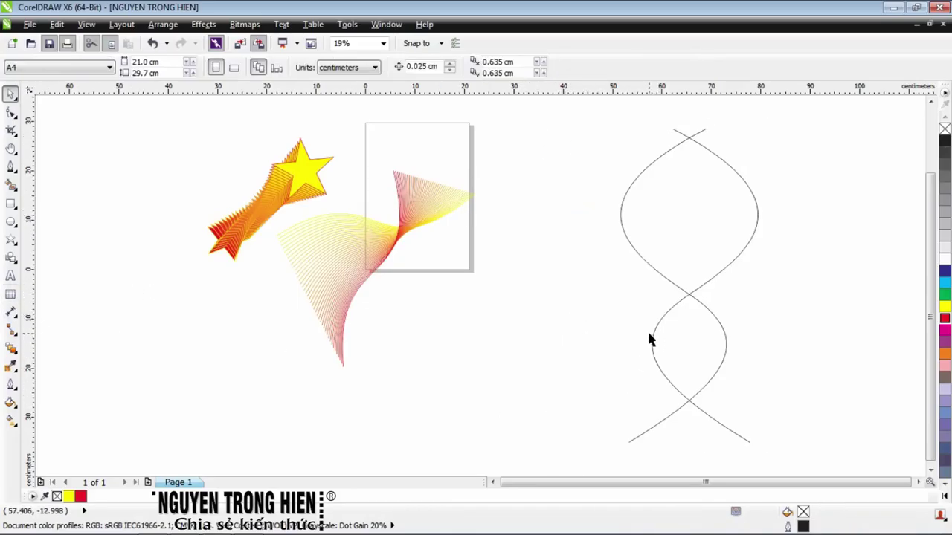
Blend the left S-curve into the right one, forming a 20-step lantern-shaped line lattice
{"action": "left_click", "coordinate": [11, 349]}
{"action": "left_click", "coordinate": [11, 349]}
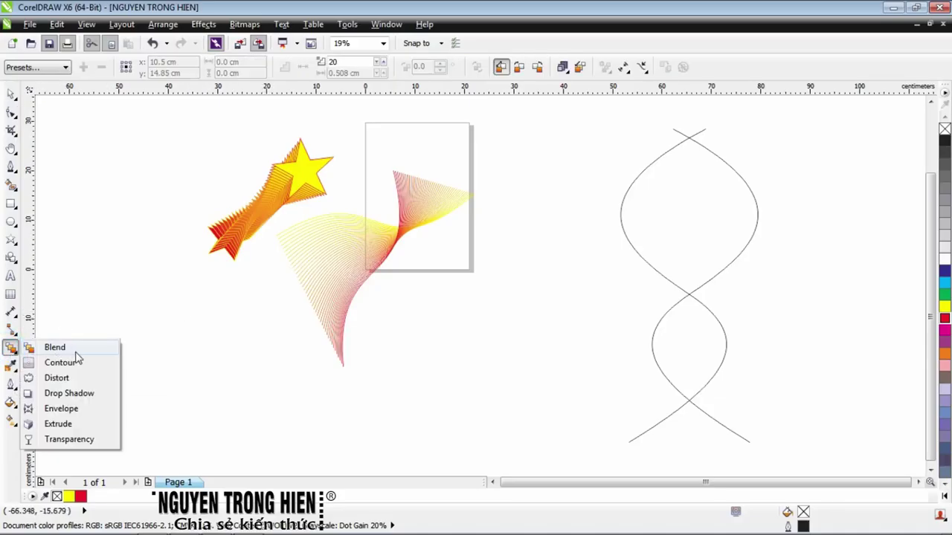
{"action": "left_click", "coordinate": [55, 344]}
{"action": "left_click_drag", "start_coordinate": [622, 224], "coordinate": [747, 234]}
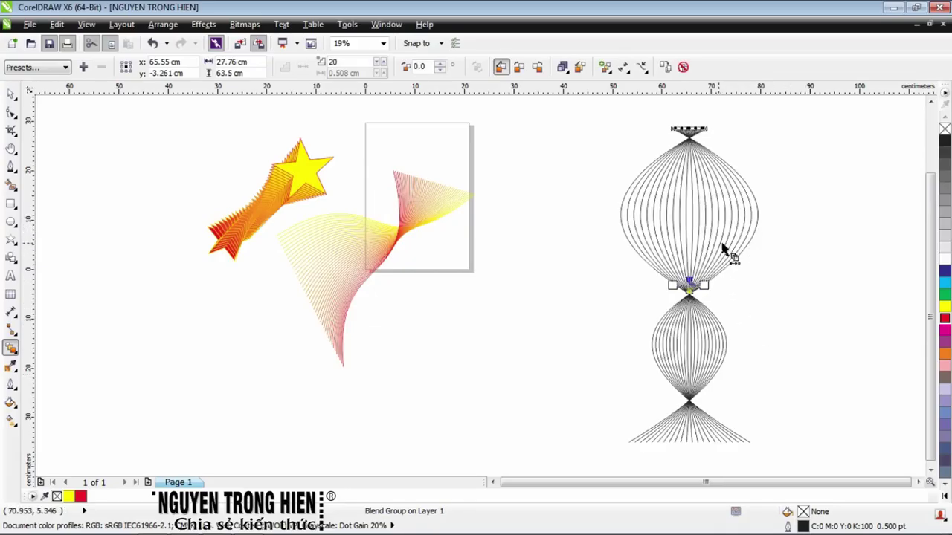
{"action": "left_click", "coordinate": [11, 93]}
{"action": "left_click", "coordinate": [603, 282]}
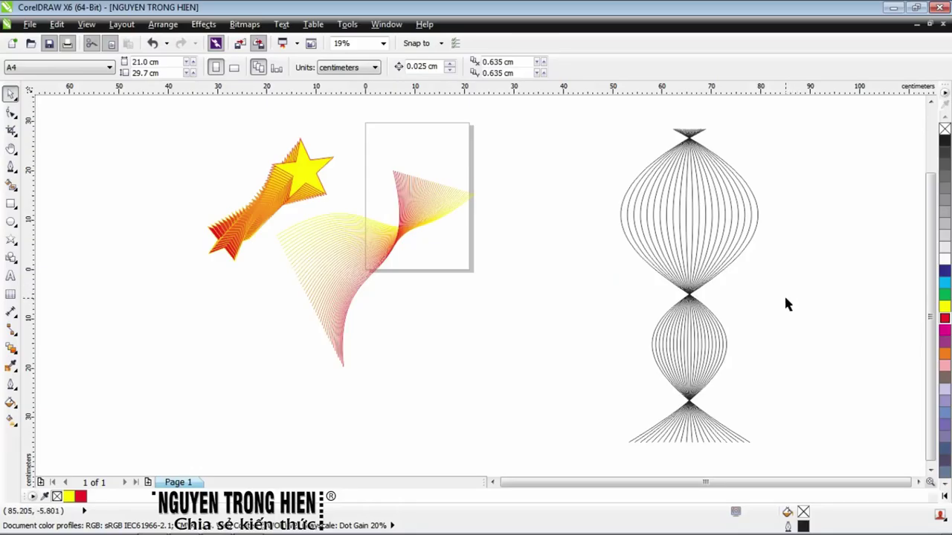
{"action": "left_click", "coordinate": [621, 225]}
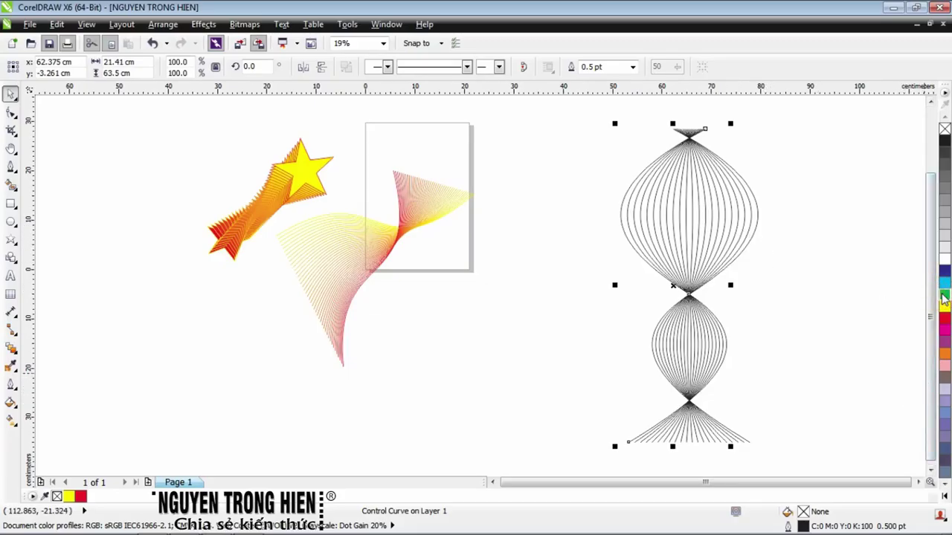
Give the lattice's control curves green and red outlines
{"action": "right_click", "coordinate": [944, 298]}
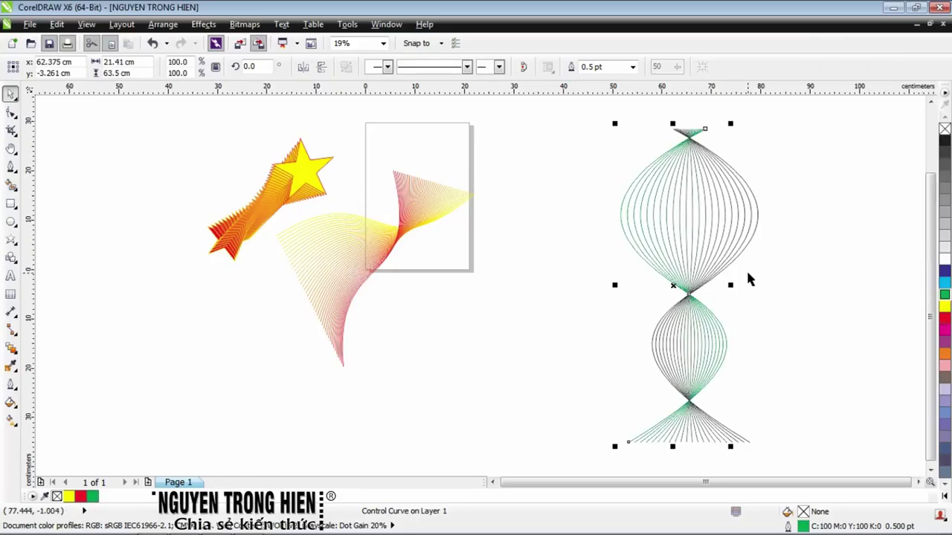
{"action": "key", "text": "Tab"}
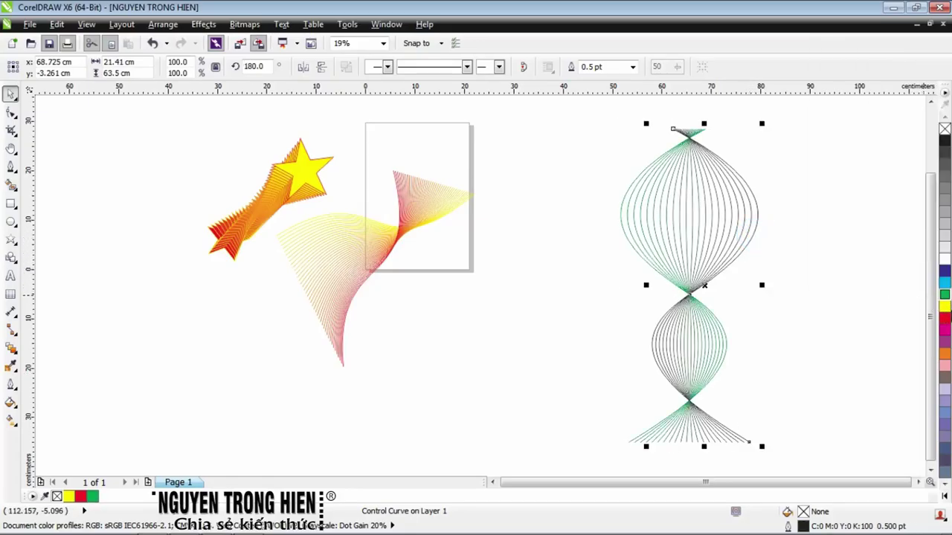
{"action": "right_click", "coordinate": [944, 320]}
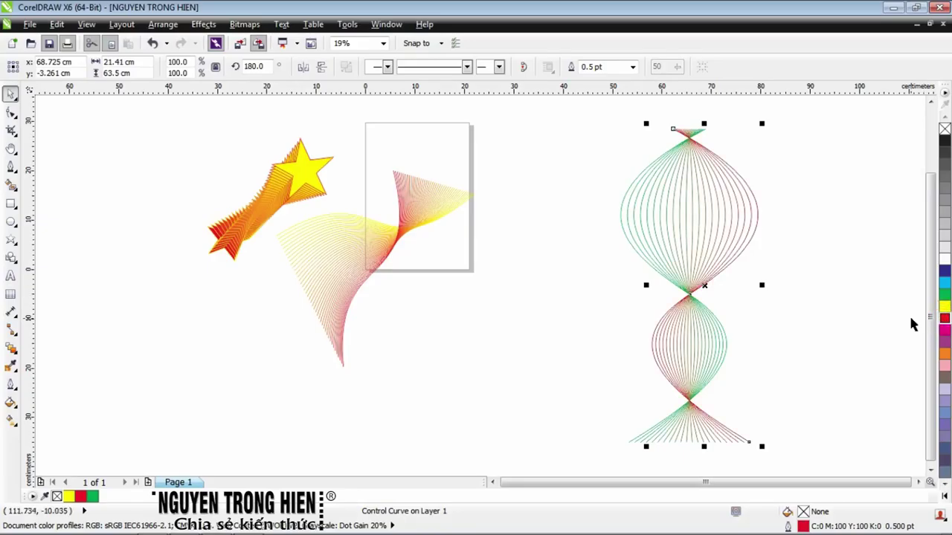
{"action": "scroll", "coordinate": [718, 216], "scroll_direction": "up", "scroll_amount": 2}
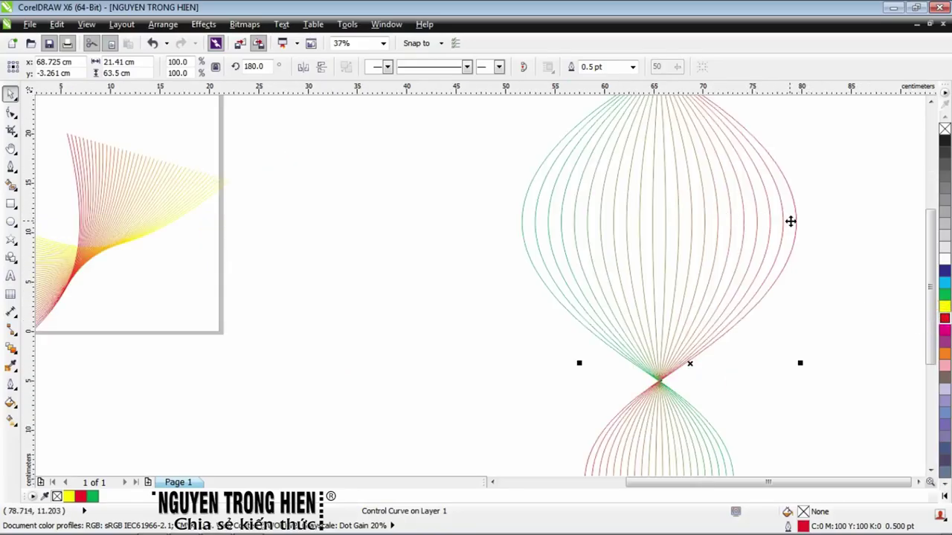
Raise the green-red lattice blend to 40 steps
{"action": "left_click", "coordinate": [563, 183]}
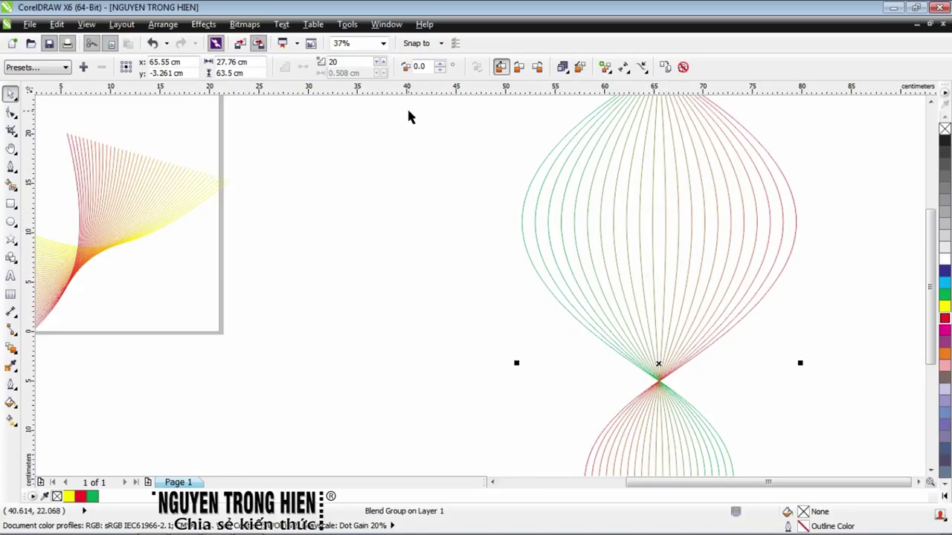
{"action": "double_click", "coordinate": [342, 62]}
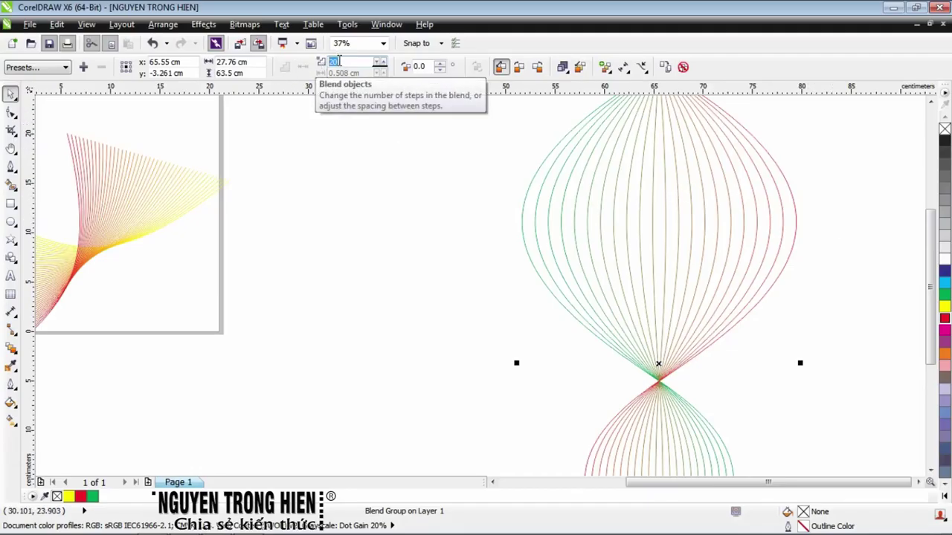
{"action": "type", "text": "40"}
{"action": "key", "text": "Return"}
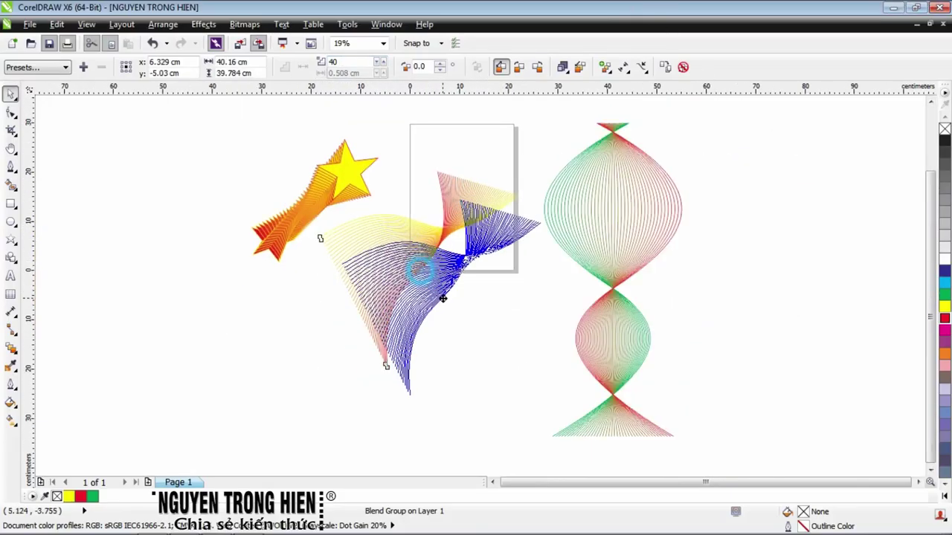
{"action": "left_click_drag", "start_coordinate": [443, 298], "coordinate": [442, 303]}
Move the shooting star blend's end star to lengthen its trail
{"action": "left_click", "coordinate": [344, 175]}
{"action": "left_click_drag", "start_coordinate": [213, 102], "coordinate": [304, 266]}
{"action": "left_click_drag", "start_coordinate": [174, 120], "coordinate": [408, 283]}
{"action": "left_click_drag", "start_coordinate": [315, 199], "coordinate": [356, 201]}
{"action": "left_click", "coordinate": [324, 267]}
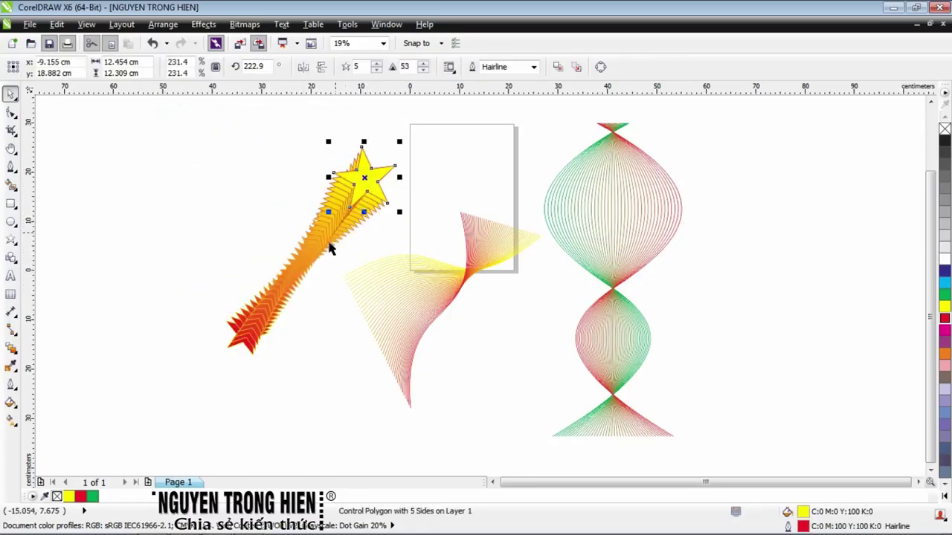
{"action": "left_click", "coordinate": [525, 337]}
{"action": "left_click", "coordinate": [790, 270]}
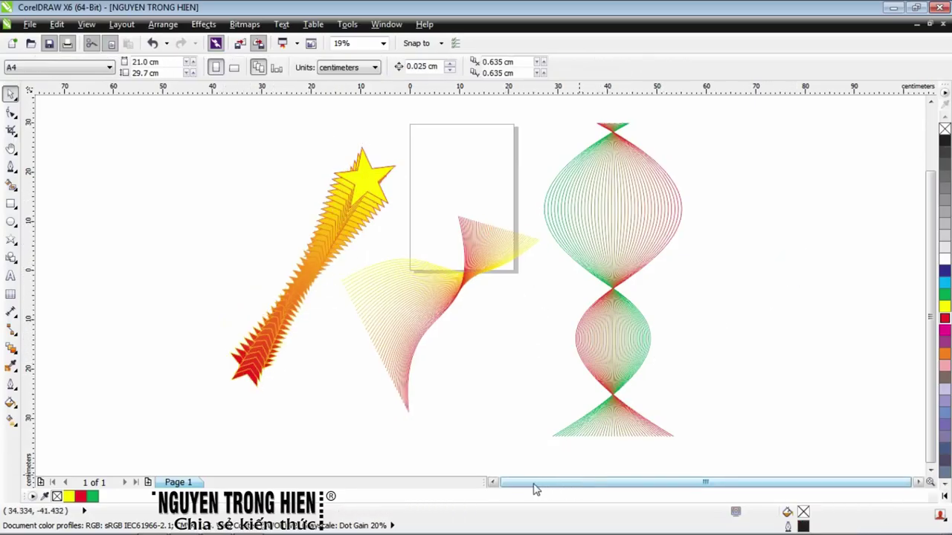
{"action": "scroll", "coordinate": [620, 322], "scroll_direction": "up", "scroll_amount": 1}
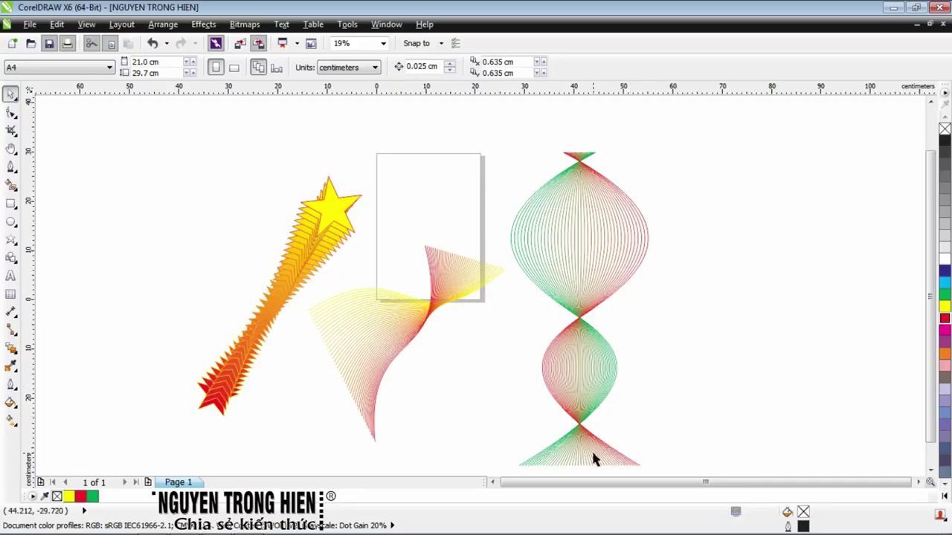
{"action": "scroll", "coordinate": [552, 353], "scroll_direction": "down", "scroll_amount": 2}
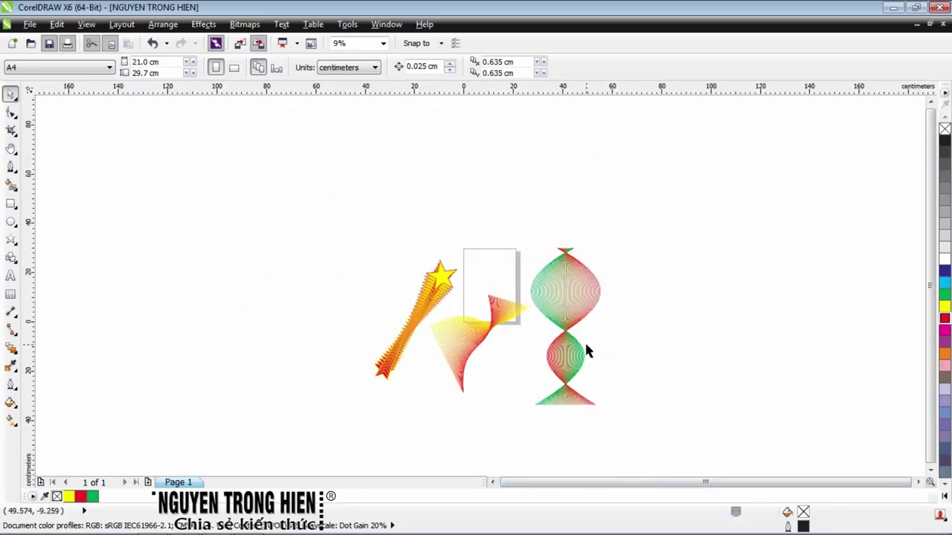
{"action": "left_click", "coordinate": [10, 169]}
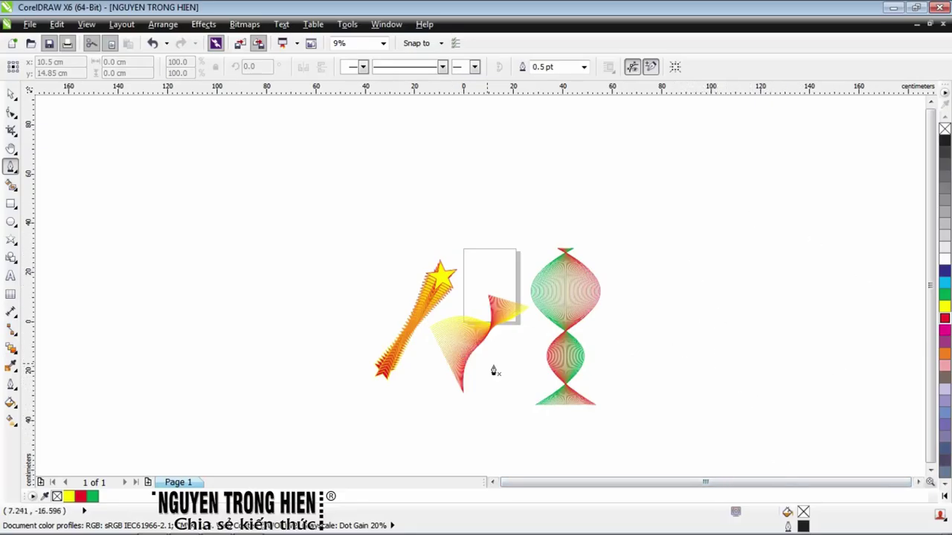
{"action": "scroll", "coordinate": [596, 358], "scroll_direction": "up", "scroll_amount": 3}
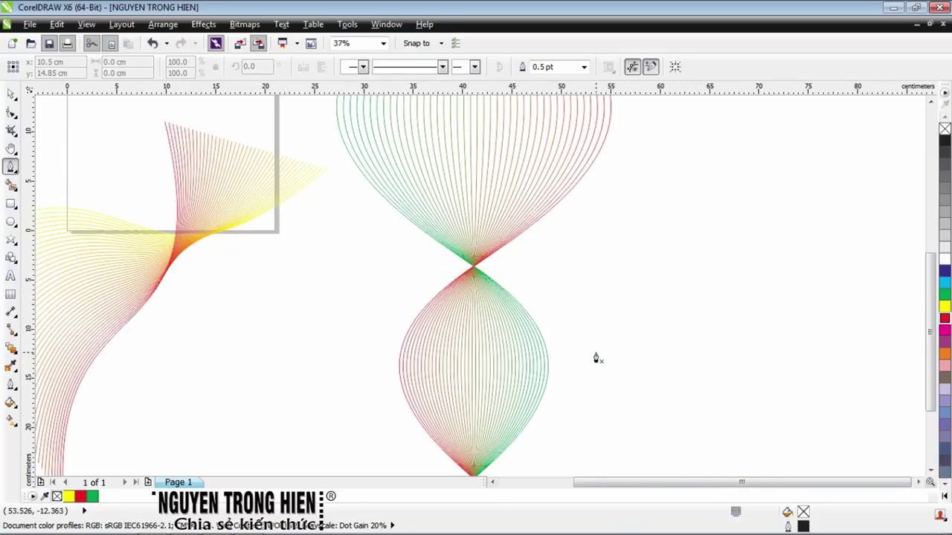
{"action": "scroll", "coordinate": [508, 323], "scroll_direction": "down", "scroll_amount": 3}
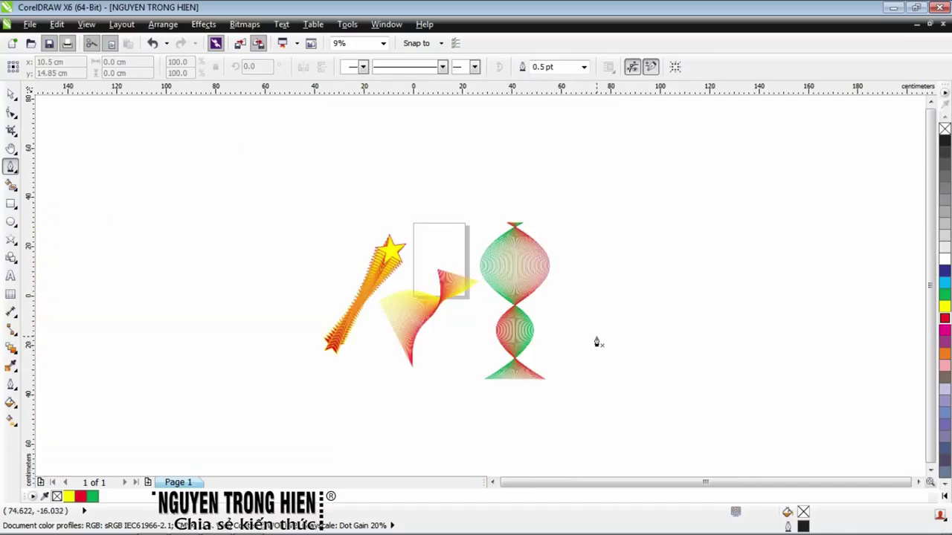
Draw a horizontal Pen line right of the lattice and bend it into an S-curve
{"action": "scroll", "coordinate": [580, 305], "scroll_direction": "up", "scroll_amount": 1}
{"action": "left_click", "coordinate": [11, 111]}
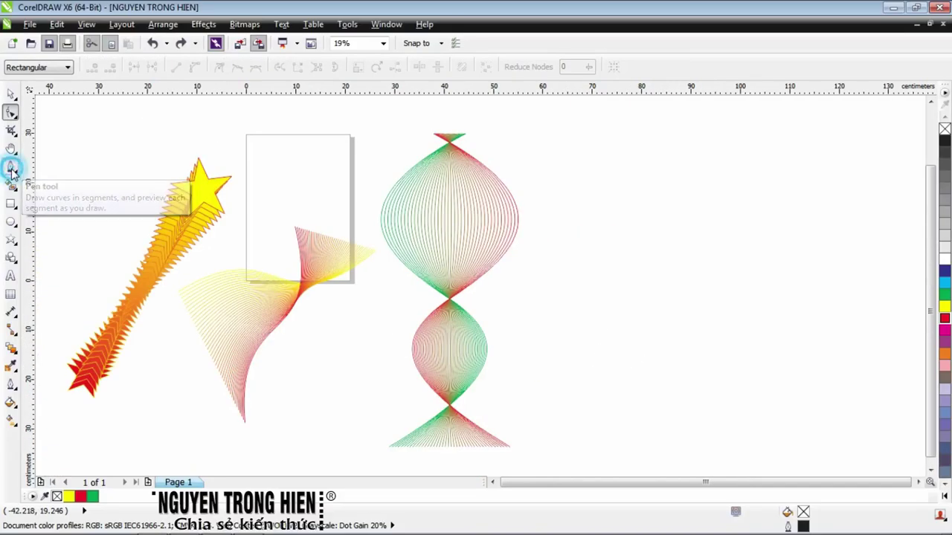
{"action": "left_click", "coordinate": [12, 169]}
{"action": "left_click", "coordinate": [569, 290]}
{"action": "left_click", "coordinate": [909, 290]}
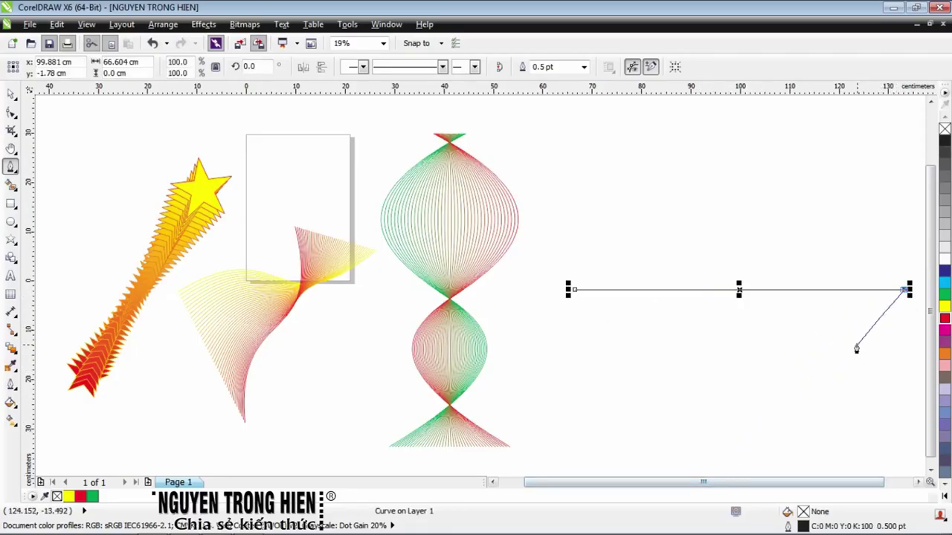
{"action": "key", "text": "Escape"}
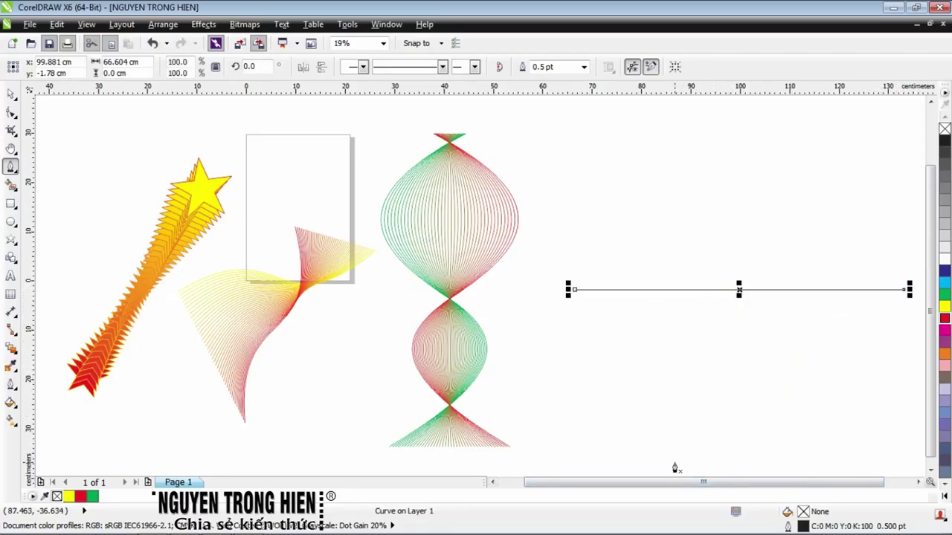
{"action": "left_click_drag", "start_coordinate": [627, 487], "coordinate": [669, 500]}
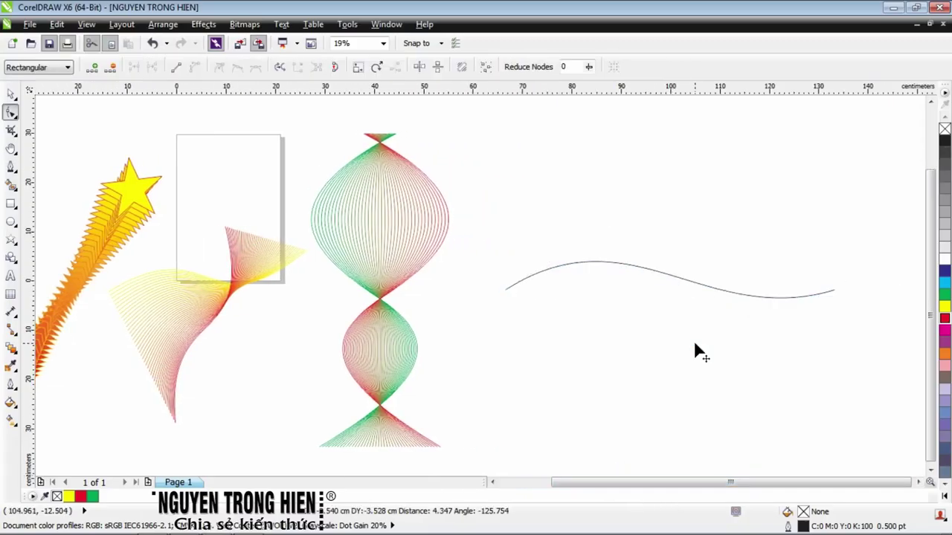
{"action": "left_click_drag", "start_coordinate": [696, 344], "coordinate": [694, 345]}
Rotate the S-curve 90° so it stands upright
{"action": "left_click", "coordinate": [11, 93]}
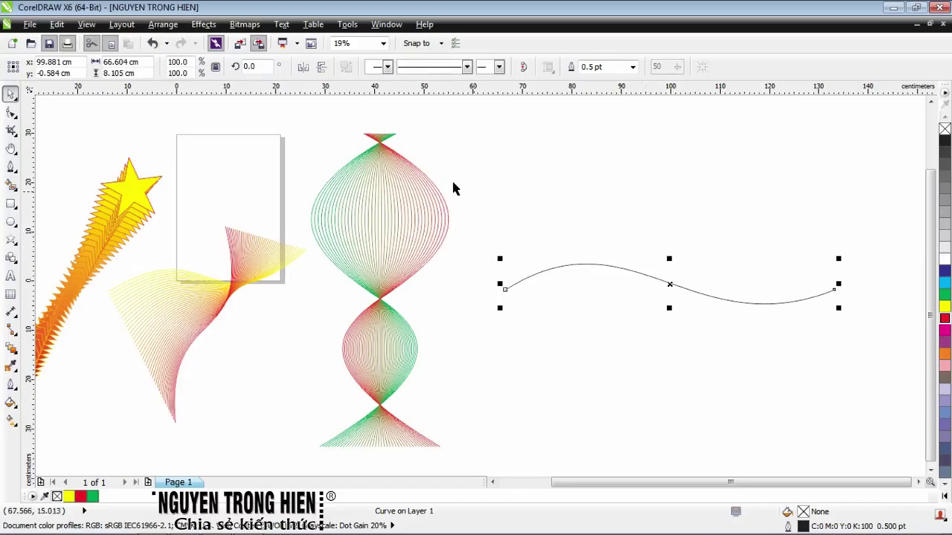
{"action": "type", "text": "90"}
{"action": "key", "text": "Return"}
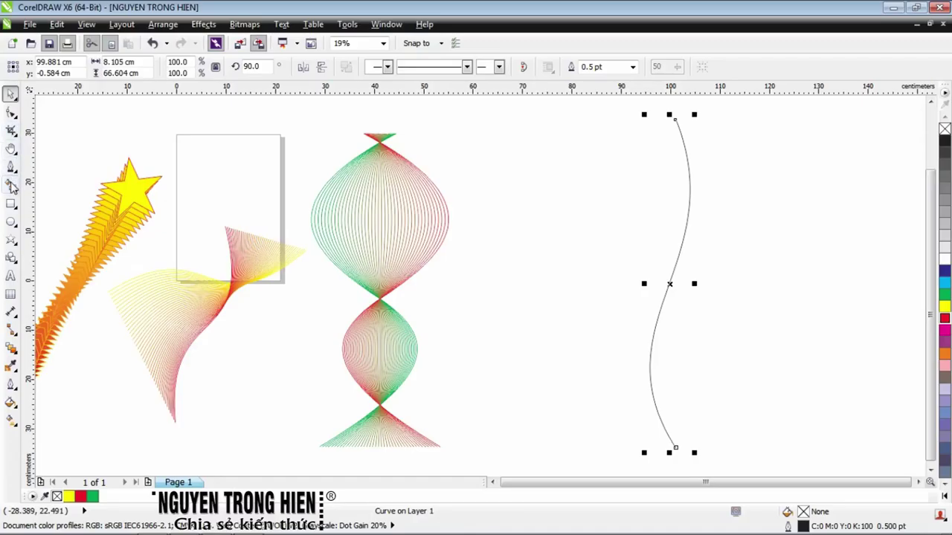
Reshape the upright S-curve by shifting its top node and adjusting both bends
{"action": "left_click", "coordinate": [11, 111]}
{"action": "left_click_drag", "start_coordinate": [675, 121], "coordinate": [709, 132]}
{"action": "left_click_drag", "start_coordinate": [596, 325], "coordinate": [526, 348]}
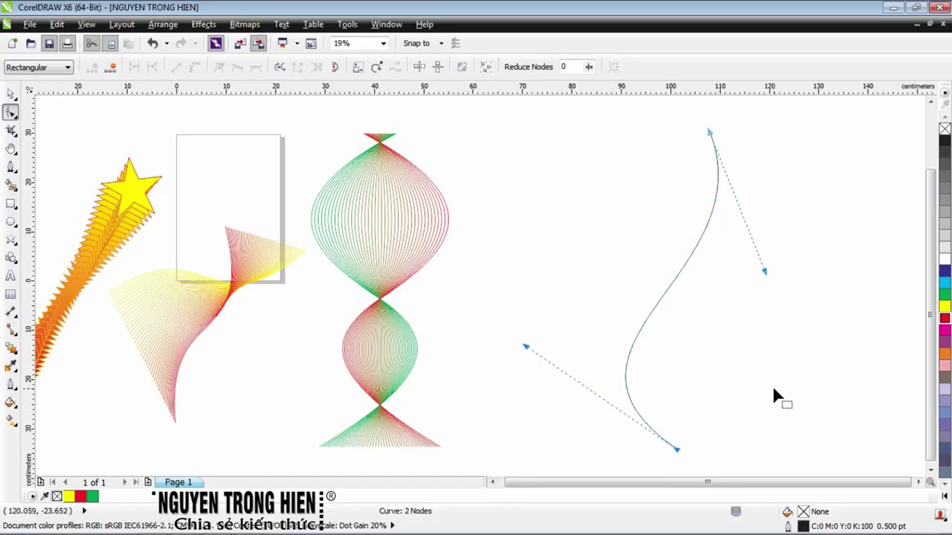
{"action": "left_click_drag", "start_coordinate": [760, 270], "coordinate": [753, 355]}
{"action": "left_click_drag", "start_coordinate": [521, 345], "coordinate": [516, 331]}
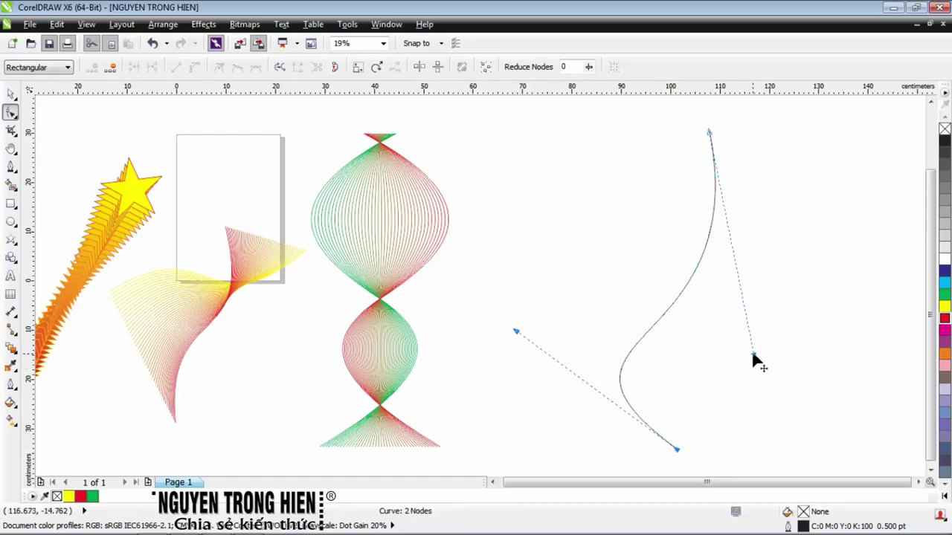
{"action": "left_click_drag", "start_coordinate": [754, 357], "coordinate": [756, 371]}
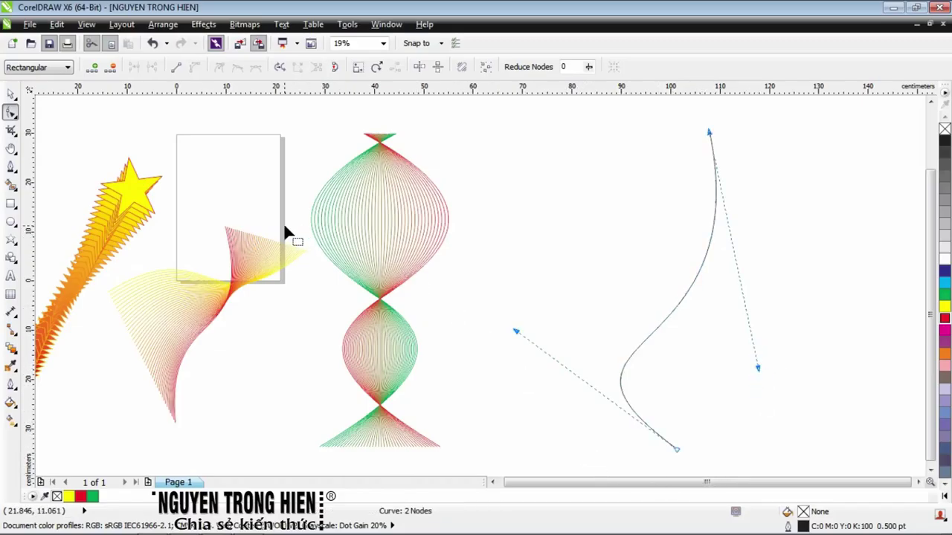
Place a copy of the S-curve beside it and mirror it horizontally so they cross
{"action": "left_click", "coordinate": [10, 94]}
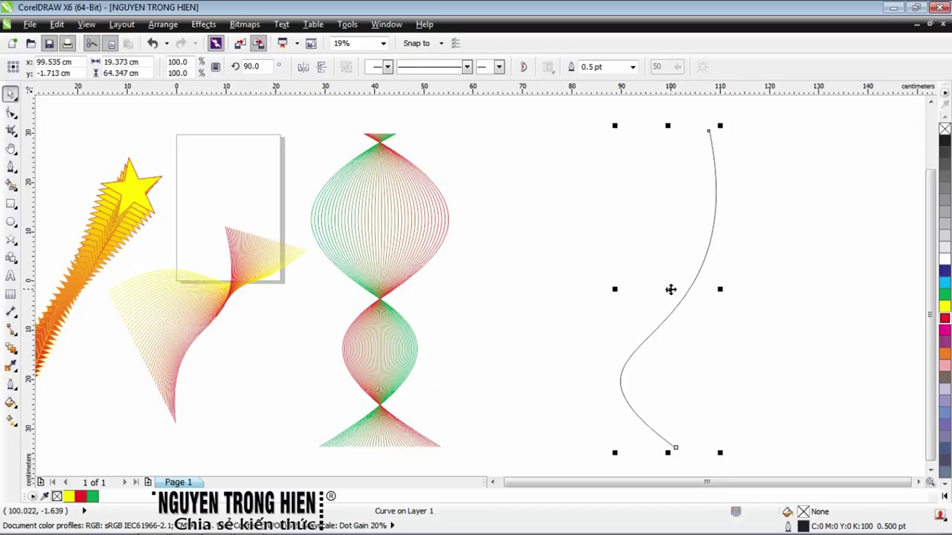
{"action": "left_click_drag", "start_coordinate": [671, 289], "coordinate": [648, 290]}
{"action": "left_click", "coordinate": [303, 66]}
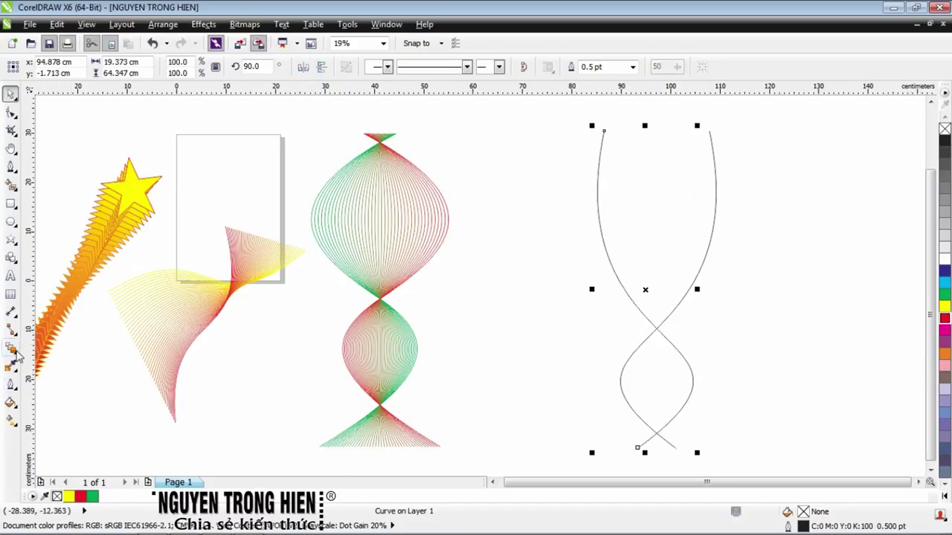
Blend the two crossed S-curves together with the Blend tool
{"action": "left_click", "coordinate": [10, 350]}
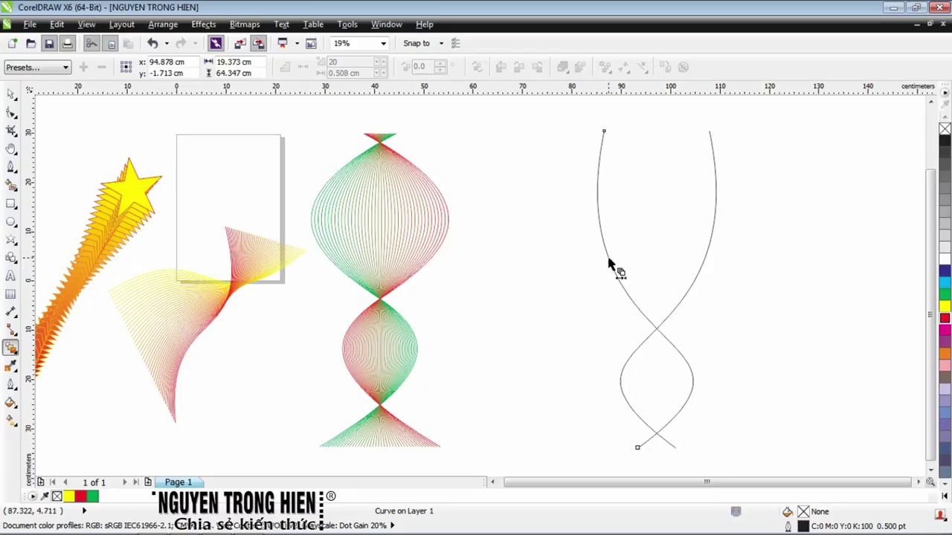
{"action": "left_click_drag", "start_coordinate": [644, 371], "coordinate": [665, 387]}
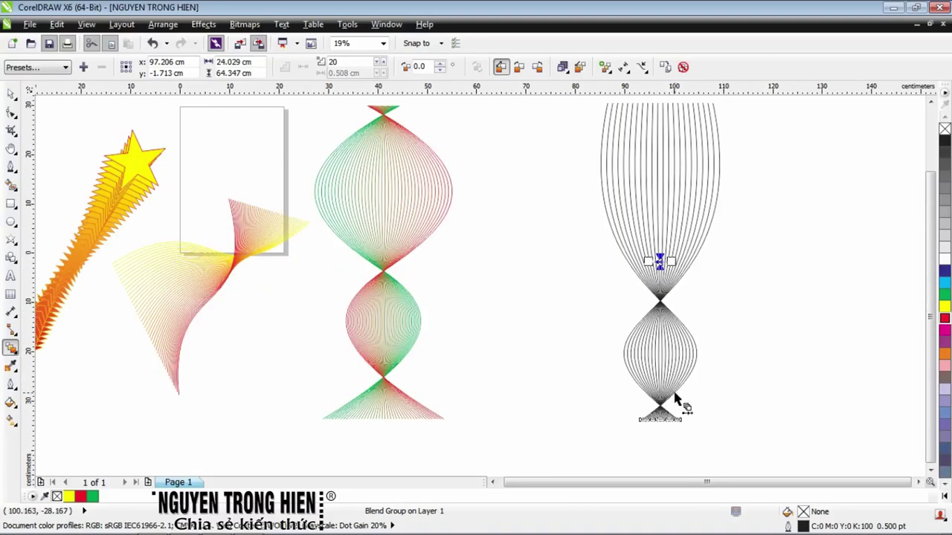
{"action": "key", "text": "space"}
Give one end curve of the blend a red outline and the other a yellow outline
{"action": "left_click", "coordinate": [659, 421]}
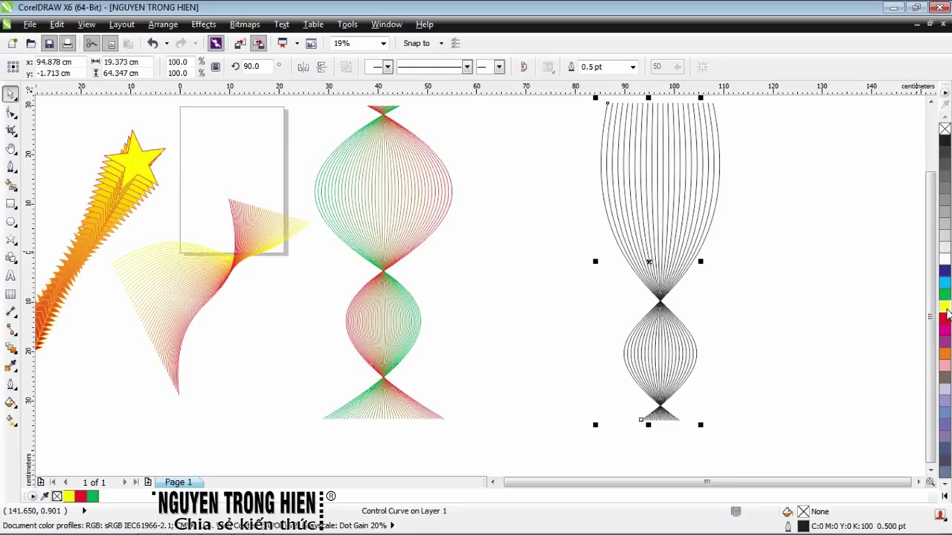
{"action": "right_click", "coordinate": [945, 316]}
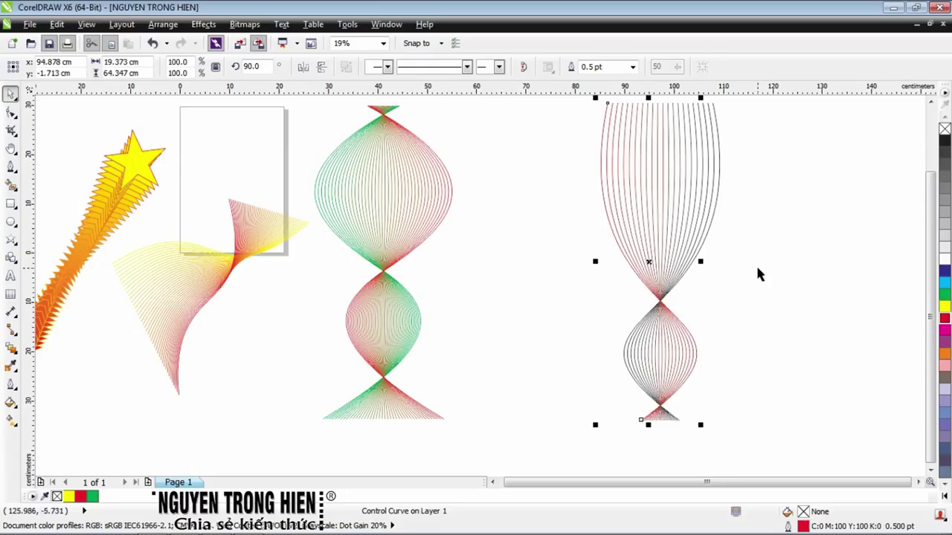
{"action": "left_click", "coordinate": [709, 232]}
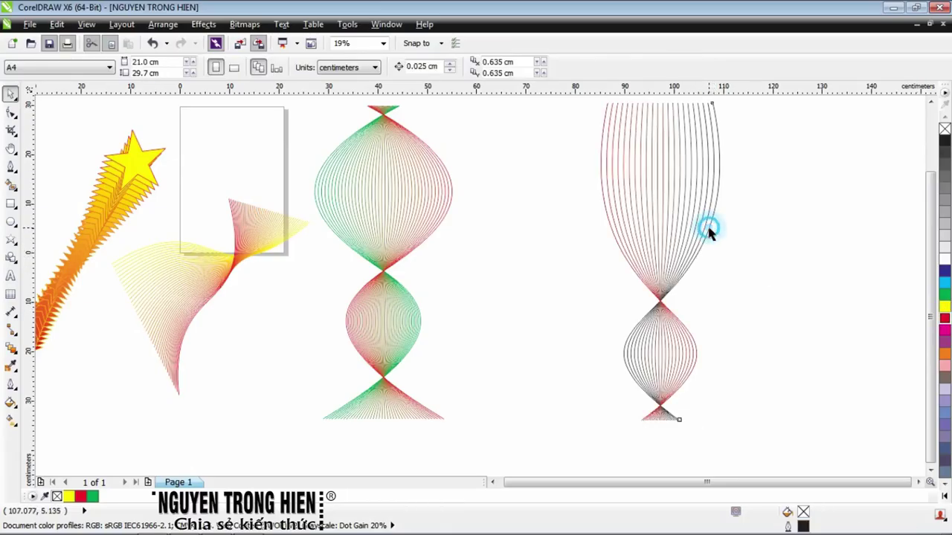
{"action": "left_click", "coordinate": [710, 232]}
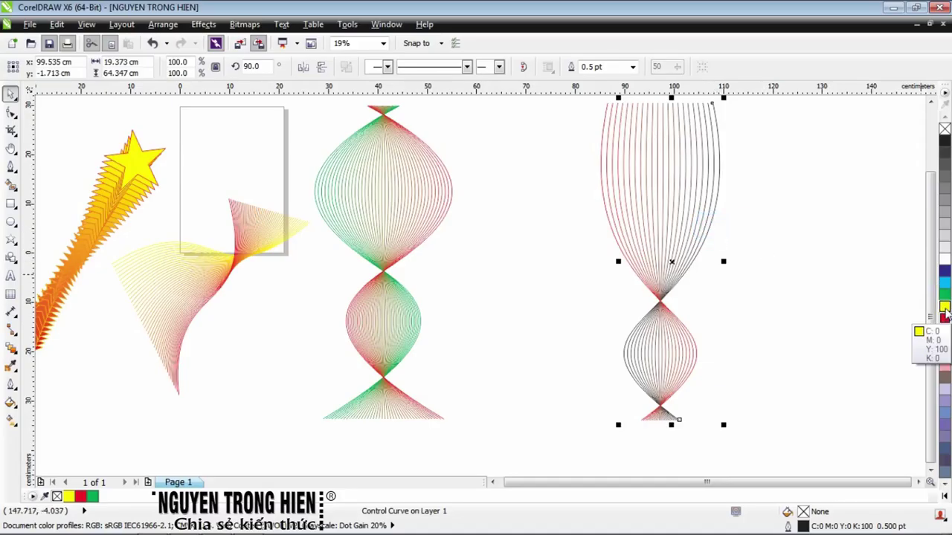
{"action": "right_click", "coordinate": [945, 311]}
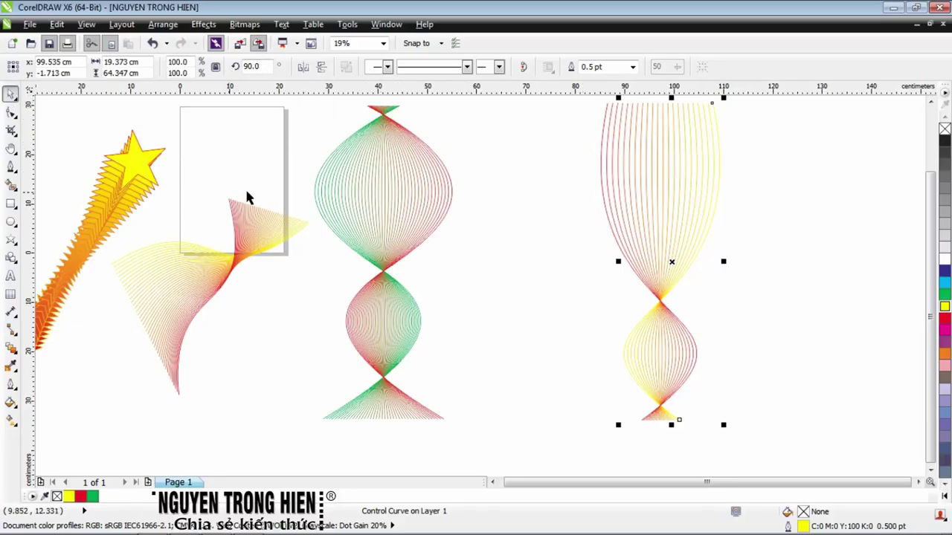
Set the red-yellow blend to 50 steps
{"action": "left_click", "coordinate": [665, 162]}
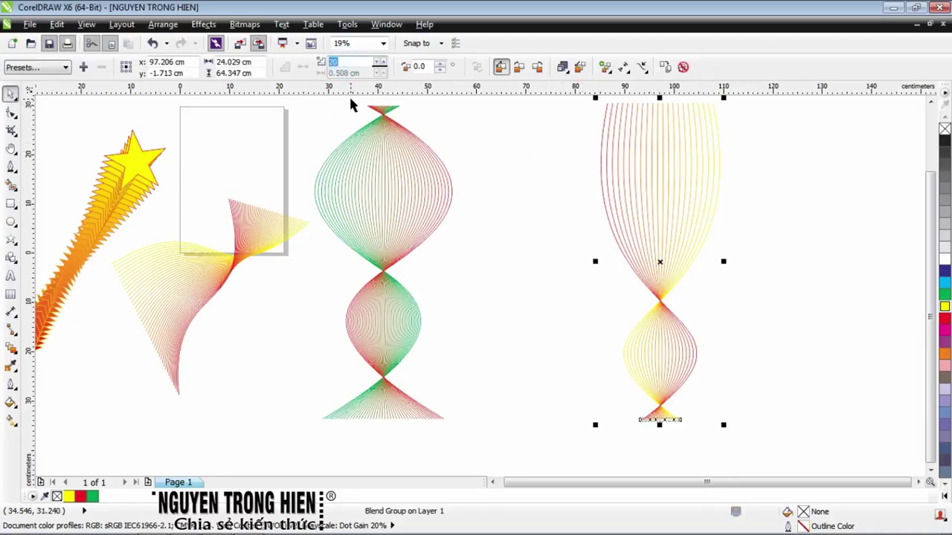
{"action": "type", "text": "50"}
{"action": "key", "text": "Return"}
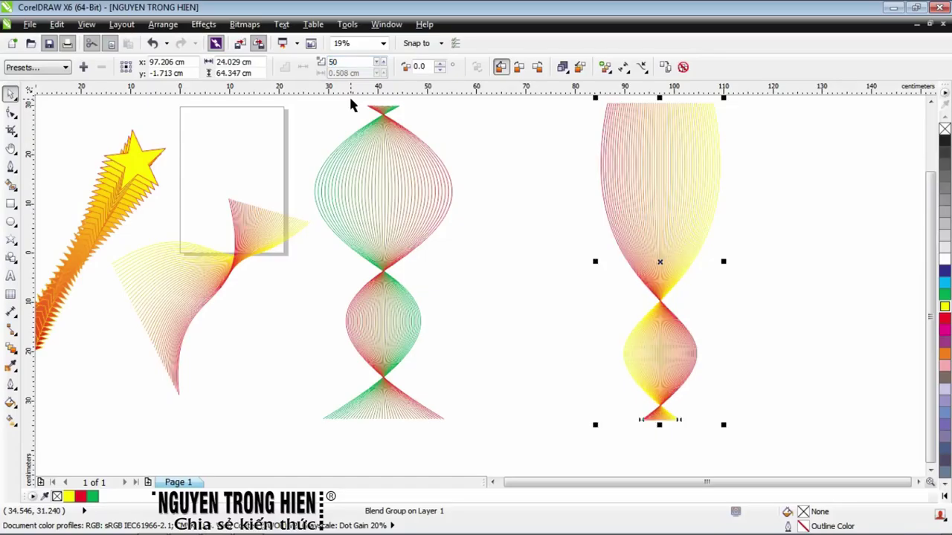
{"action": "scroll", "coordinate": [459, 226], "scroll_direction": "down", "scroll_amount": 2}
{"action": "scroll", "coordinate": [554, 223], "scroll_direction": "up", "scroll_amount": 2}
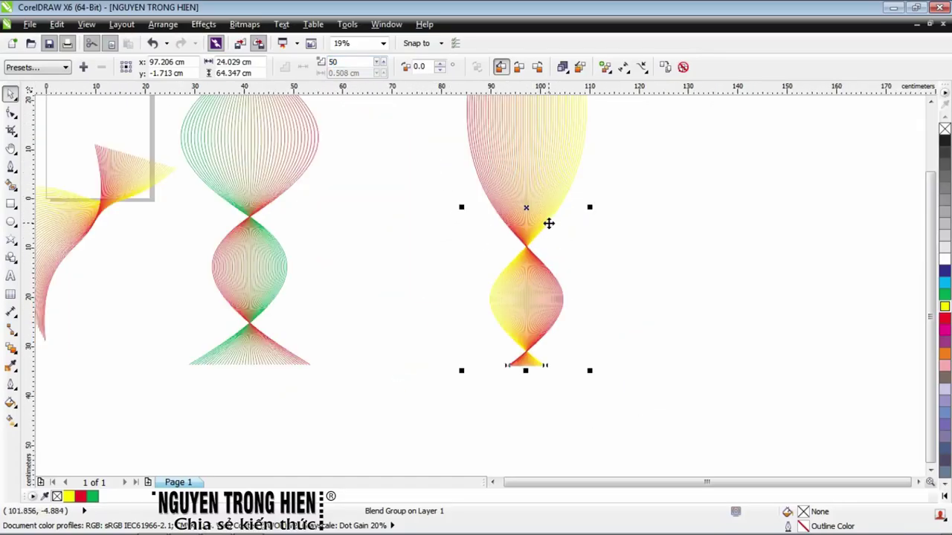
Select the yellow-red twisted line blend and stretch it down from its top handle
{"action": "scroll", "coordinate": [549, 223], "scroll_direction": "down", "scroll_amount": 2}
{"action": "left_click", "coordinate": [617, 227]}
{"action": "left_click", "coordinate": [313, 224]}
{"action": "scroll", "coordinate": [313, 223], "scroll_direction": "up", "scroll_amount": 2}
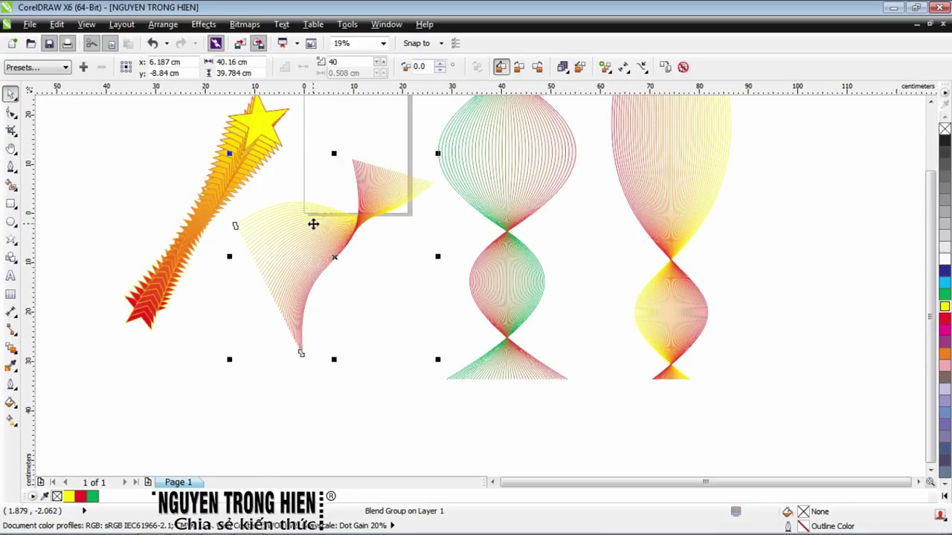
{"action": "left_click", "coordinate": [327, 181]}
{"action": "left_click", "coordinate": [361, 213]}
{"action": "left_click", "coordinate": [335, 153]}
{"action": "left_click_drag", "start_coordinate": [334, 153], "coordinate": [320, 220]}
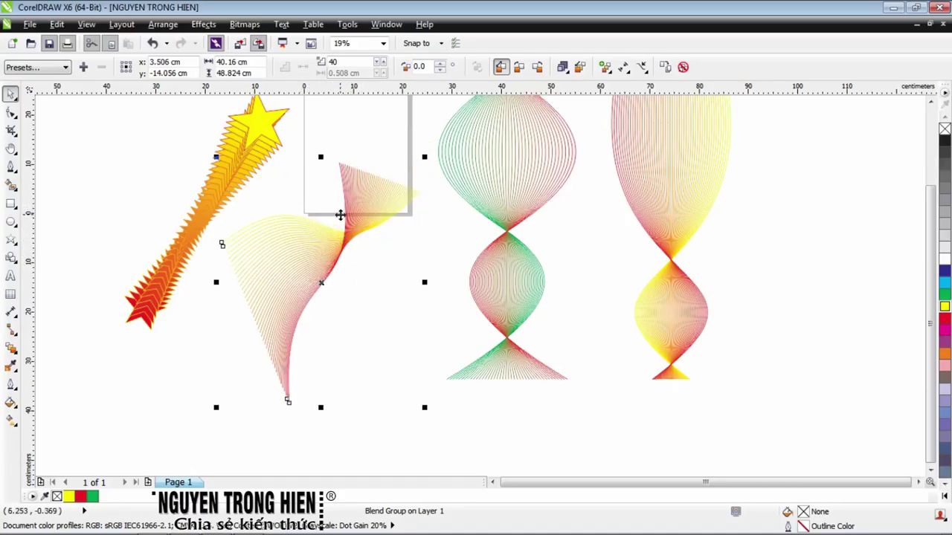
Pull one of the blend's control curves upward to reshape the twist
{"action": "left_click", "coordinate": [95, 158]}
{"action": "scroll", "coordinate": [298, 270], "scroll_direction": "up", "scroll_amount": 1}
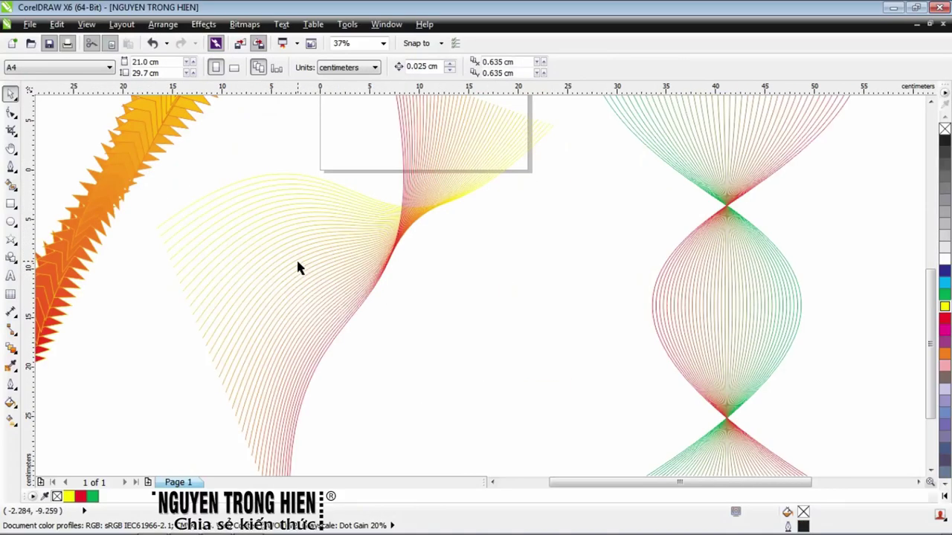
{"action": "scroll", "coordinate": [359, 277], "scroll_direction": "up", "scroll_amount": 1}
{"action": "scroll", "coordinate": [388, 334], "scroll_direction": "up", "scroll_amount": 1}
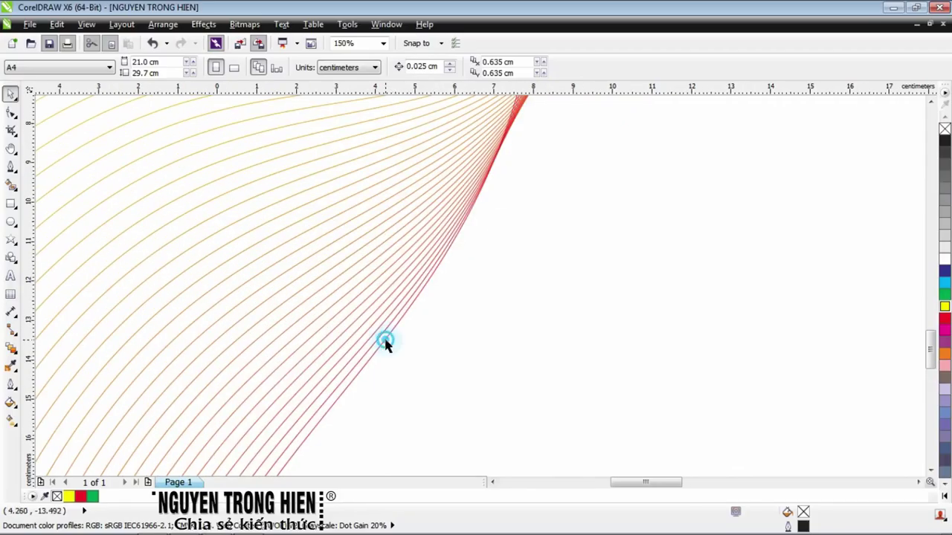
{"action": "left_click", "coordinate": [385, 339]}
{"action": "scroll", "coordinate": [386, 342], "scroll_direction": "down", "scroll_amount": 1}
{"action": "scroll", "coordinate": [387, 346], "scroll_direction": "down", "scroll_amount": 2}
{"action": "left_click_drag", "start_coordinate": [389, 339], "coordinate": [386, 306]}
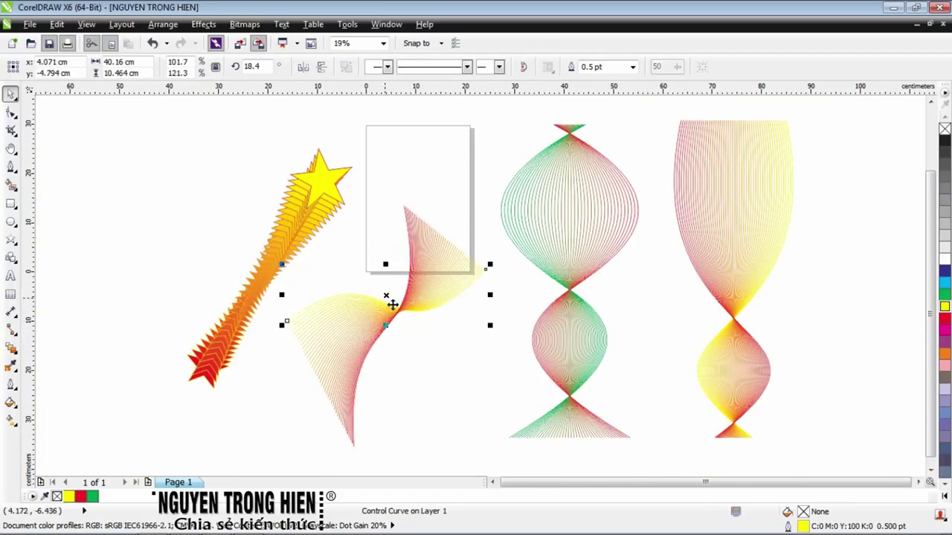
Rotate the twisted blend counterclockwise to about 42° and deselect it
{"action": "left_click", "coordinate": [386, 296]}
{"action": "left_click_drag", "start_coordinate": [492, 276], "coordinate": [480, 255]}
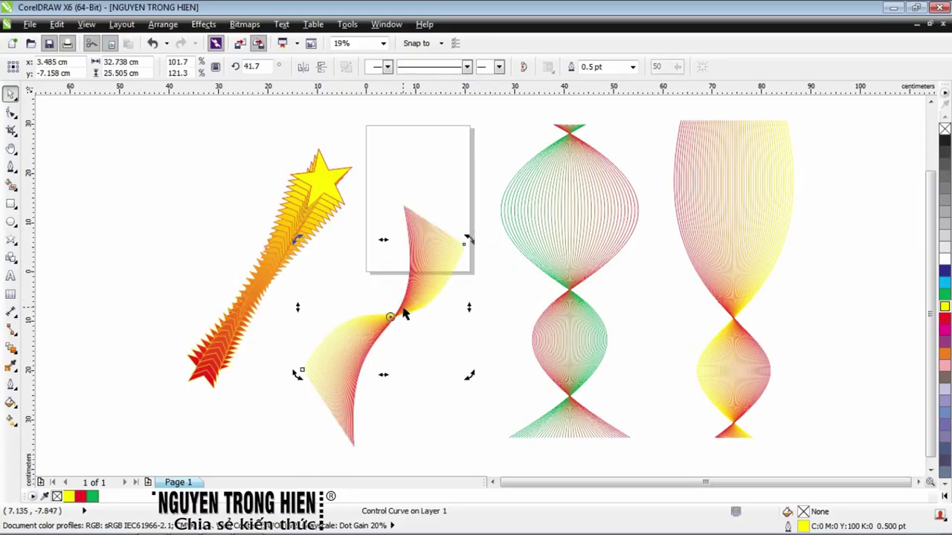
{"action": "key", "text": "Escape"}
{"action": "scroll", "coordinate": [423, 268], "scroll_direction": "down", "scroll_amount": 2}
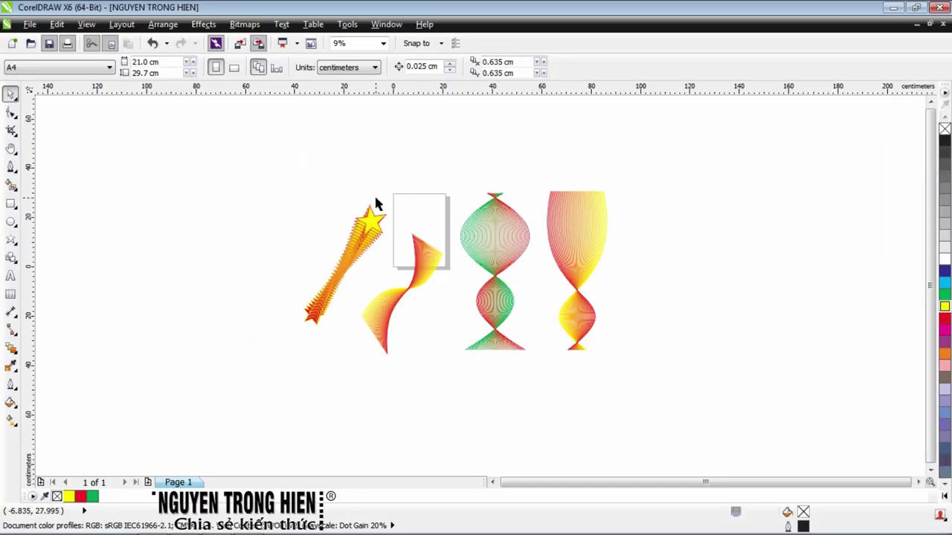
{"action": "left_click_drag", "start_coordinate": [376, 204], "coordinate": [446, 334]}
{"action": "left_click", "coordinate": [413, 394]}
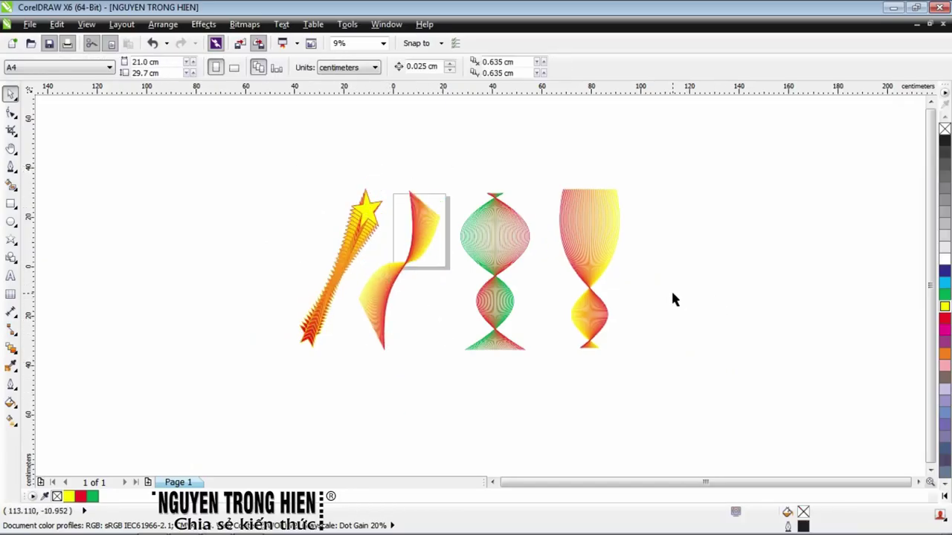
{"action": "left_click", "coordinate": [11, 349]}
{"action": "left_click", "coordinate": [52, 348]}
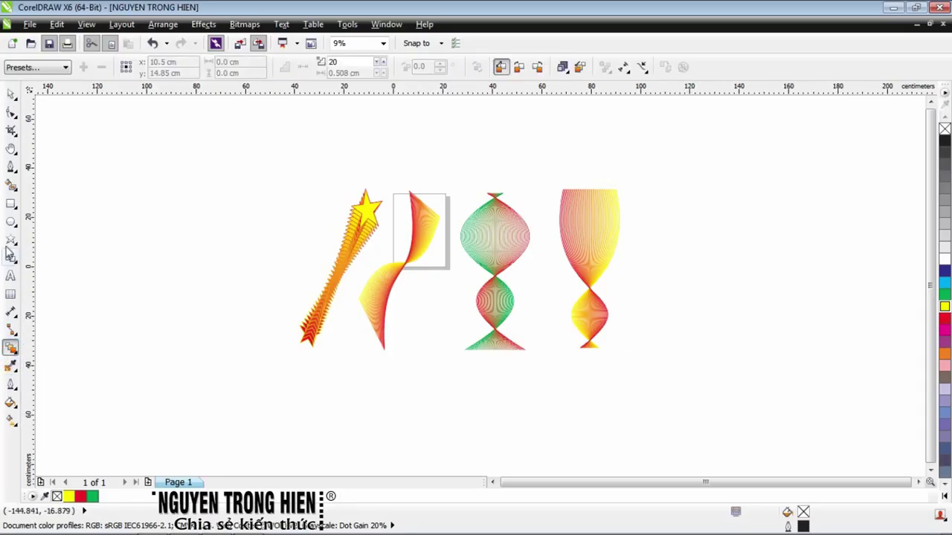
{"action": "left_click", "coordinate": [10, 113]}
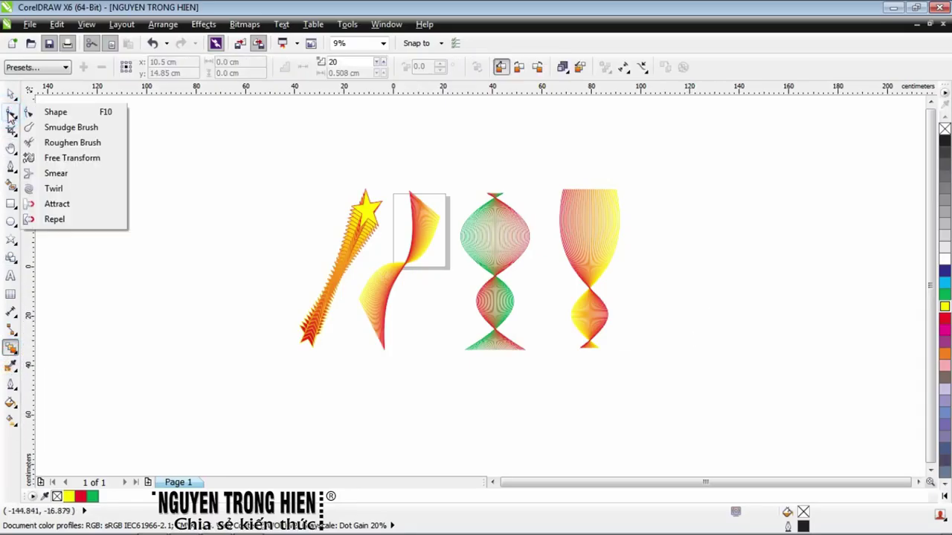
{"action": "left_click", "coordinate": [46, 112]}
{"action": "left_click", "coordinate": [11, 170]}
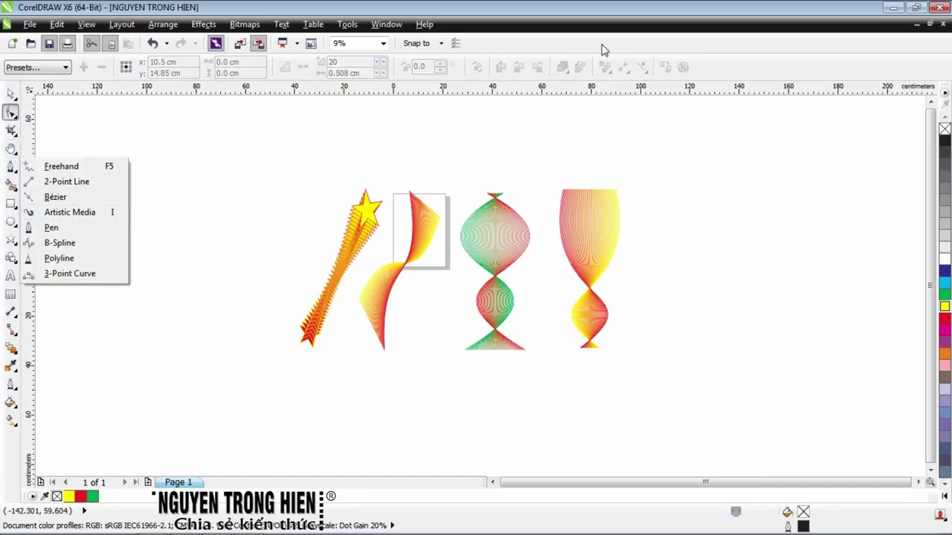
{"action": "scroll", "coordinate": [418, 255], "scroll_direction": "up", "scroll_amount": 2}
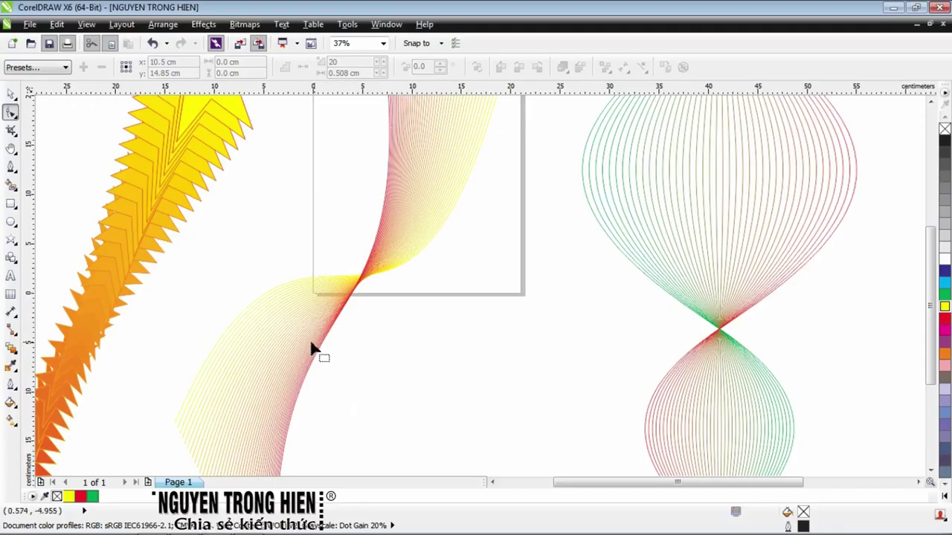
{"action": "scroll", "coordinate": [268, 359], "scroll_direction": "down", "scroll_amount": 2}
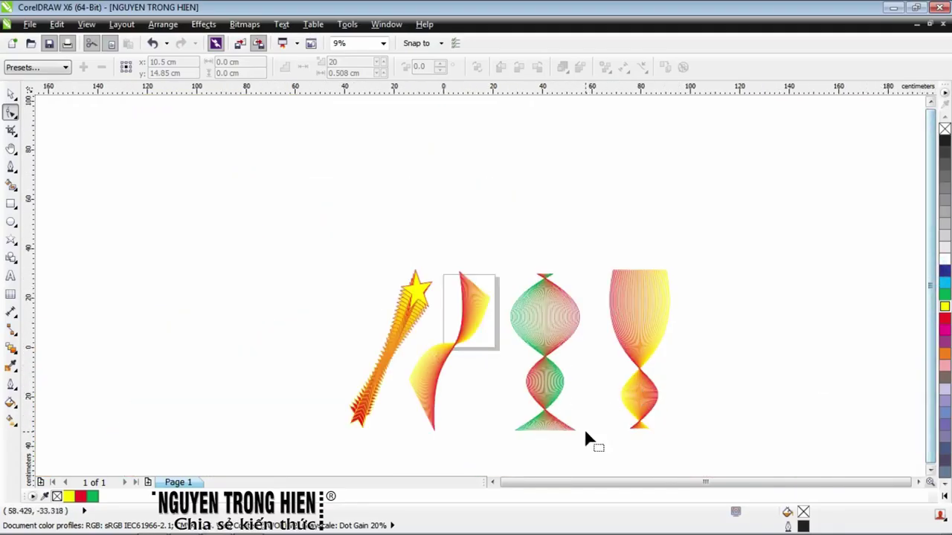
{"action": "scroll", "coordinate": [584, 429], "scroll_direction": "up", "scroll_amount": 1}
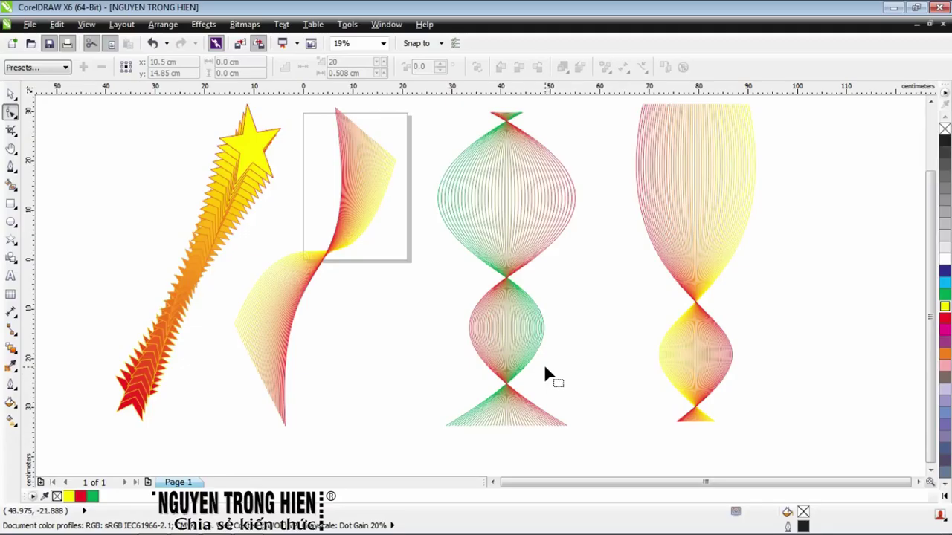